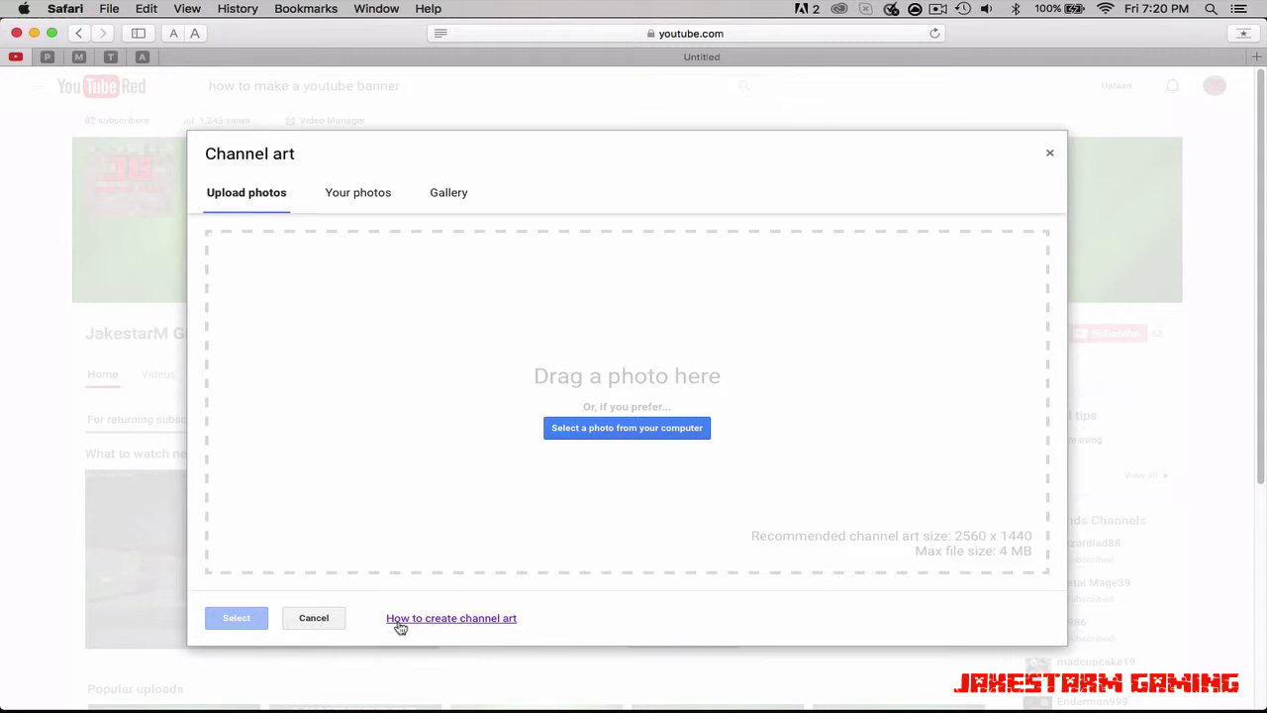
# - Open the YouTube 'How to create channel art' help guide from the upload dialog
pyautogui.click(471, 620)
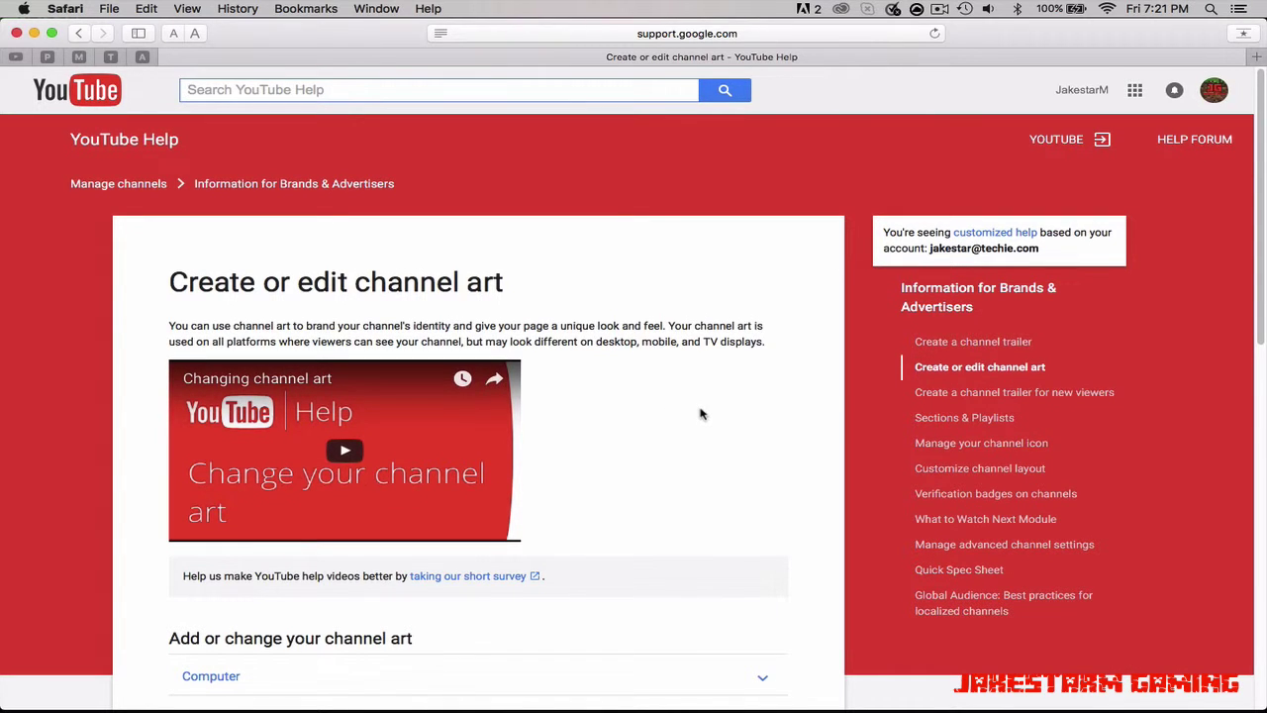
# - Scroll to the Image guidelines and download the Channel Art Templates
pyautogui.scroll(-5, 709, 402)
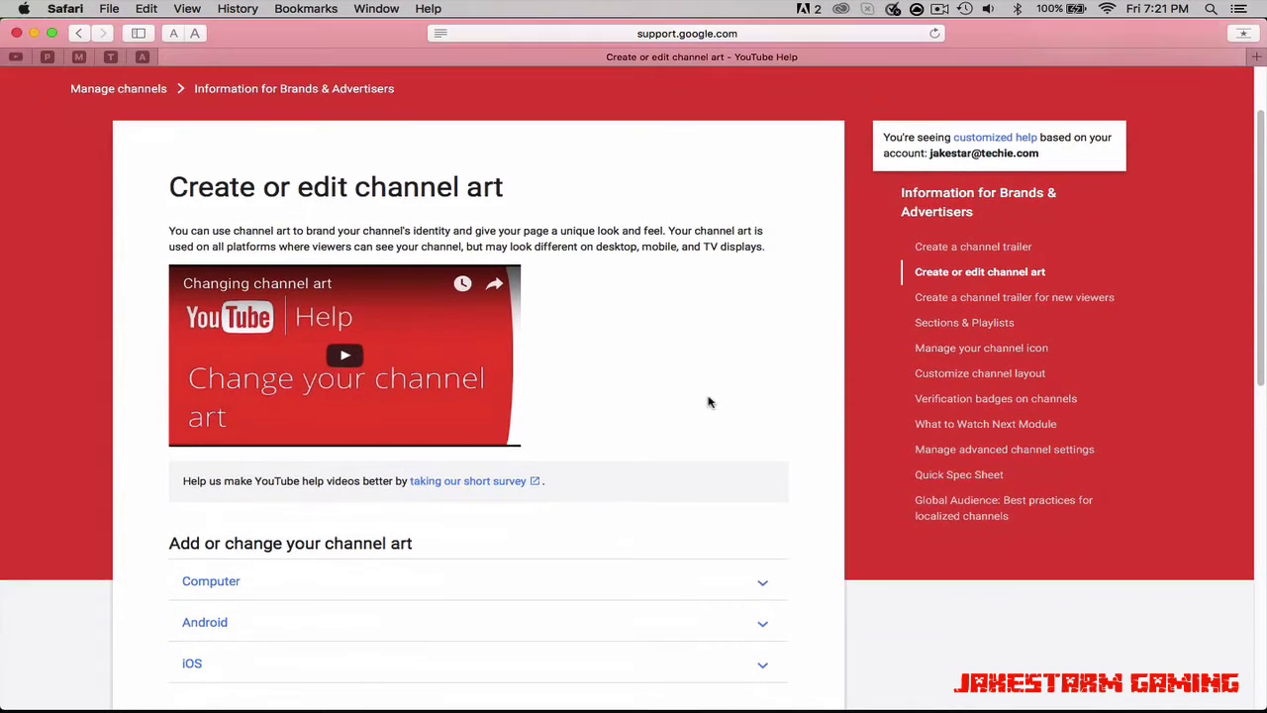
pyautogui.scroll(-10, 709, 402)
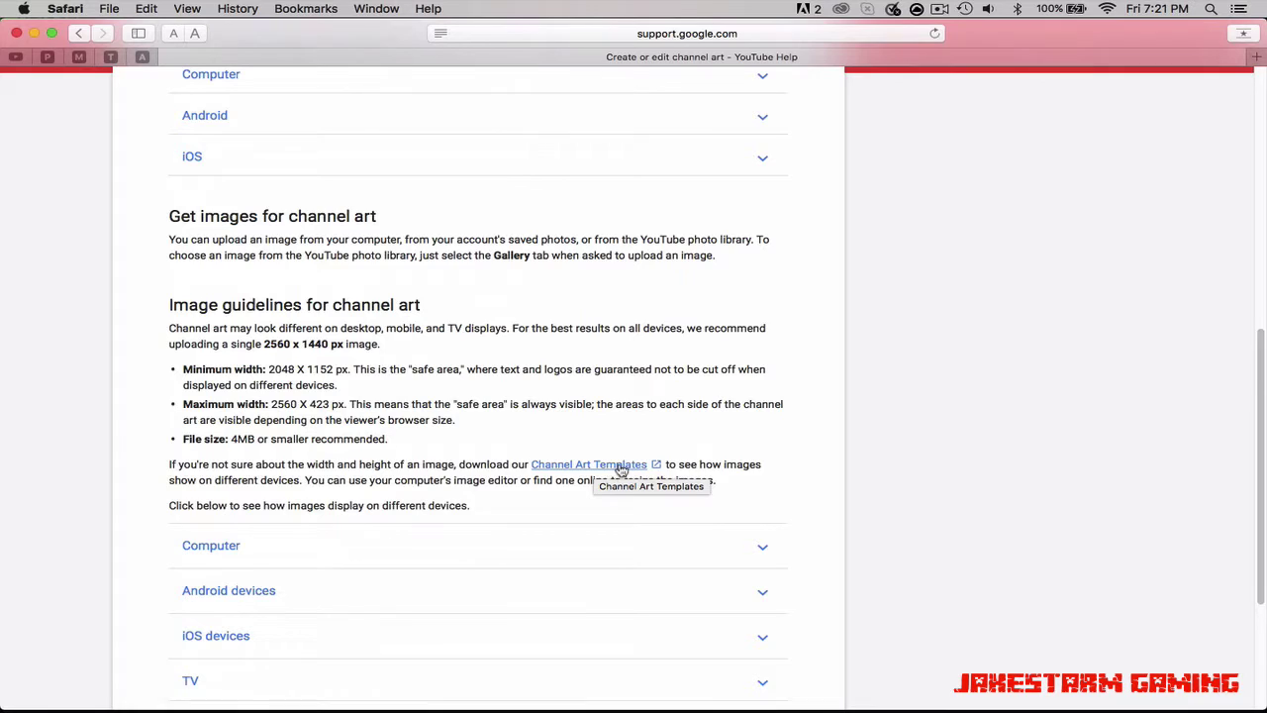
pyautogui.click(584, 469)
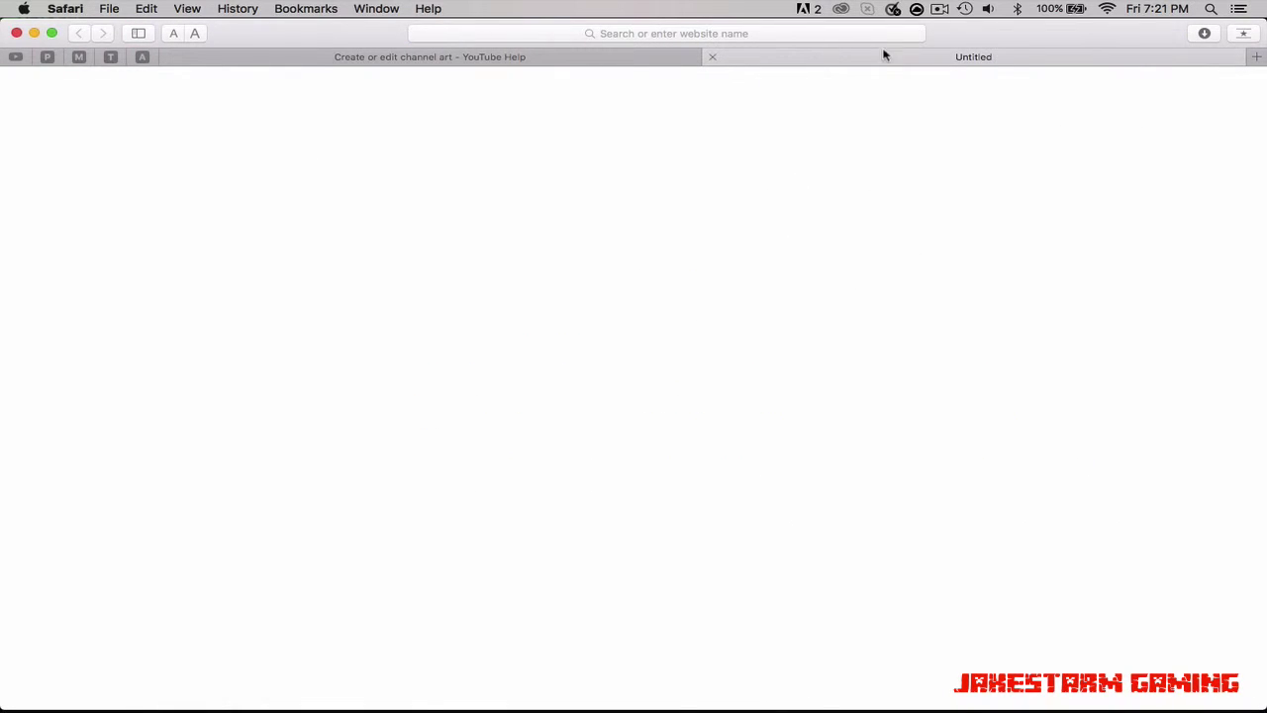
# - Close the blank Untitled tab and drag Channel Art Templates-2 from Downloads onto the desktop
pyautogui.click(712, 58)
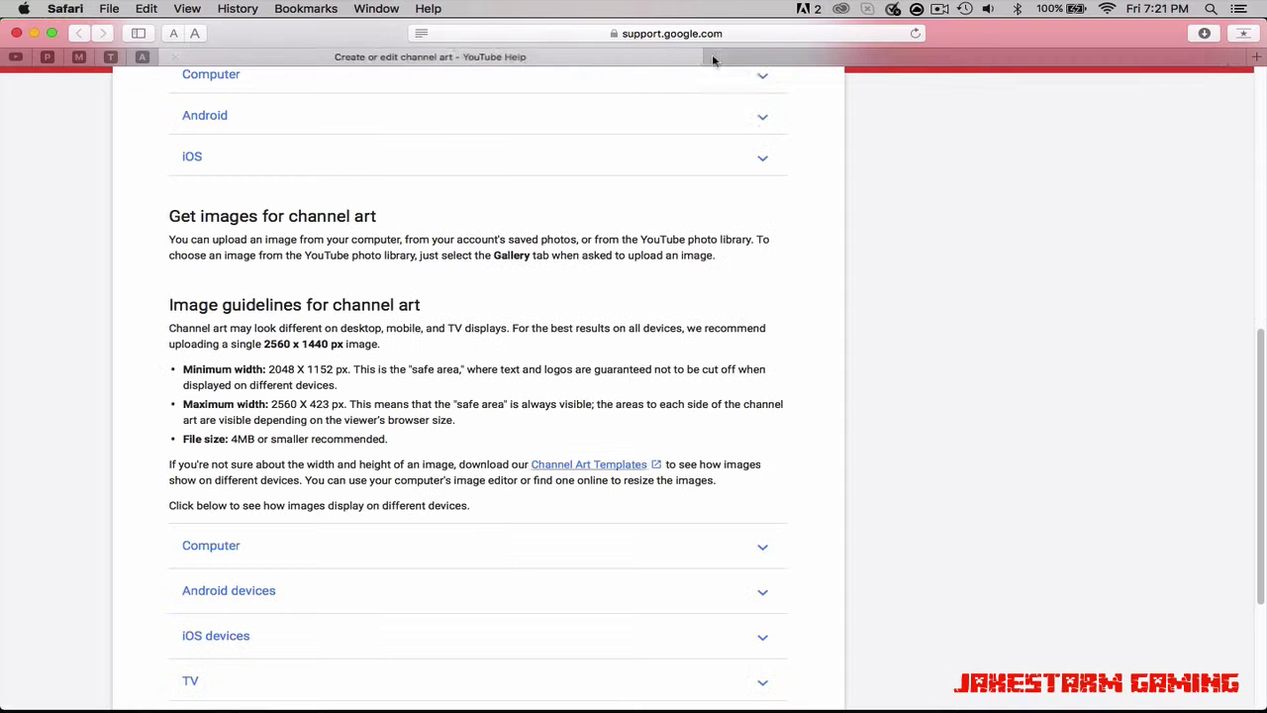
pyautogui.click(1205, 34)
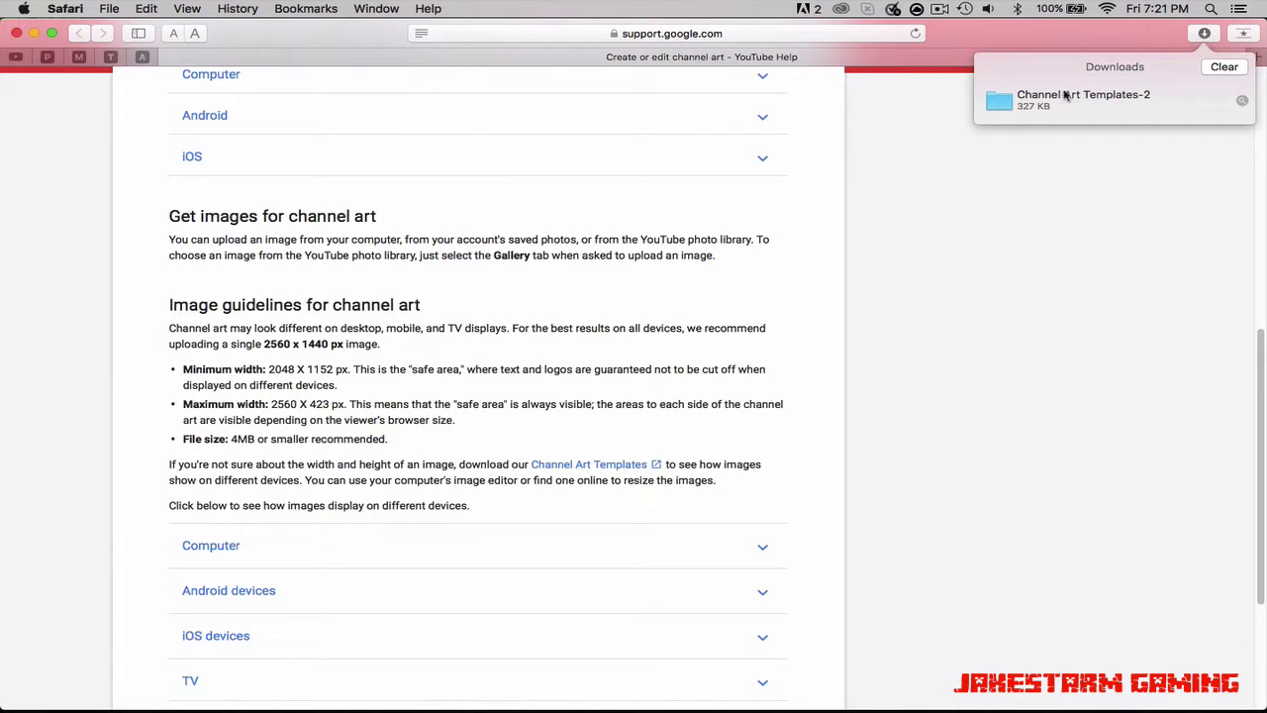
pyautogui.moveTo(1096, 42); pyautogui.dragTo(882, 43)
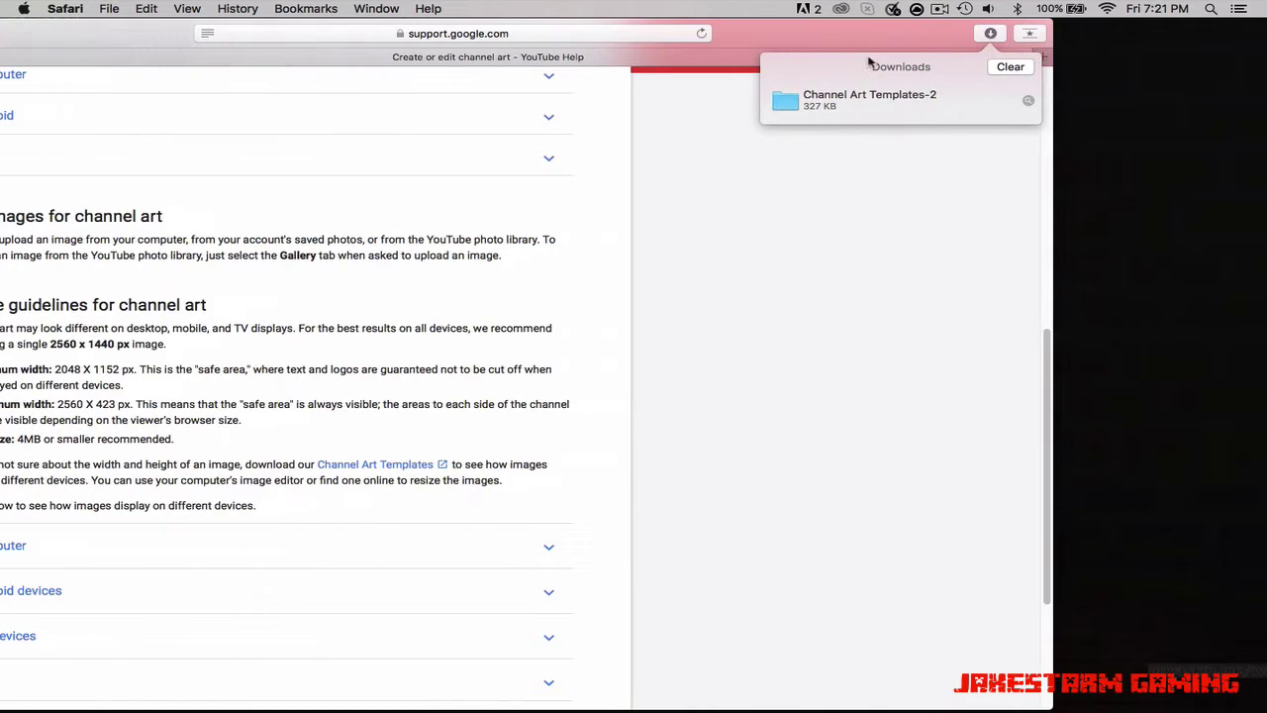
pyautogui.moveTo(786, 101); pyautogui.dragTo(1186, 69)
pyautogui.click(990, 34)
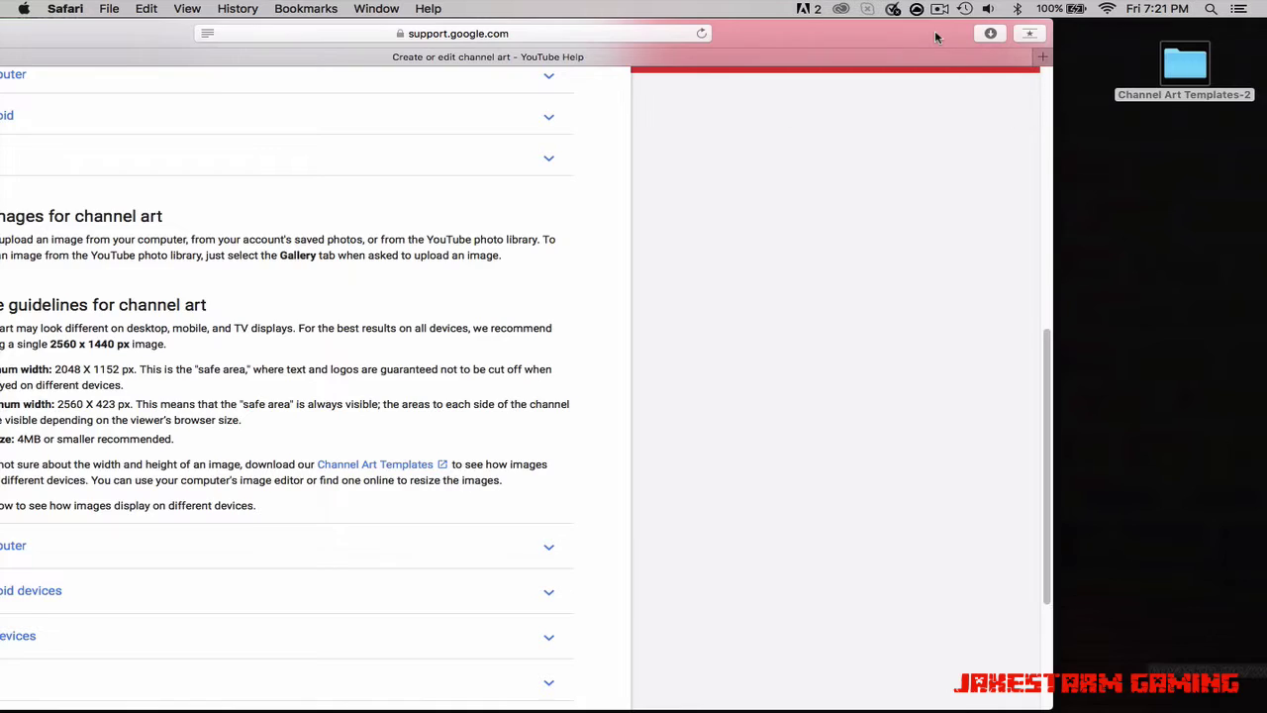
pyautogui.moveTo(752, 38); pyautogui.dragTo(966, 38)
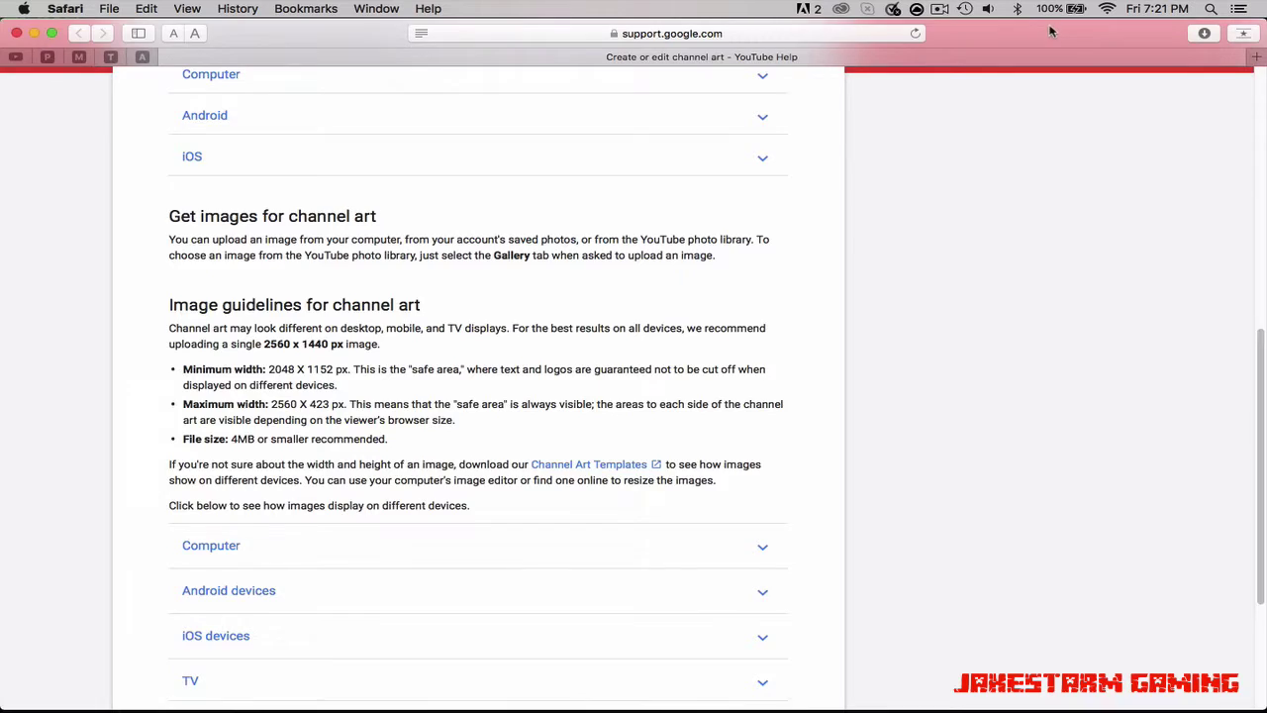
# - Replace the help page address with picmonkey.com and load the PicMonkey site
pyautogui.hotkey('ctrl', 'Right')
pyautogui.hotkey('ctrl', 'Left')
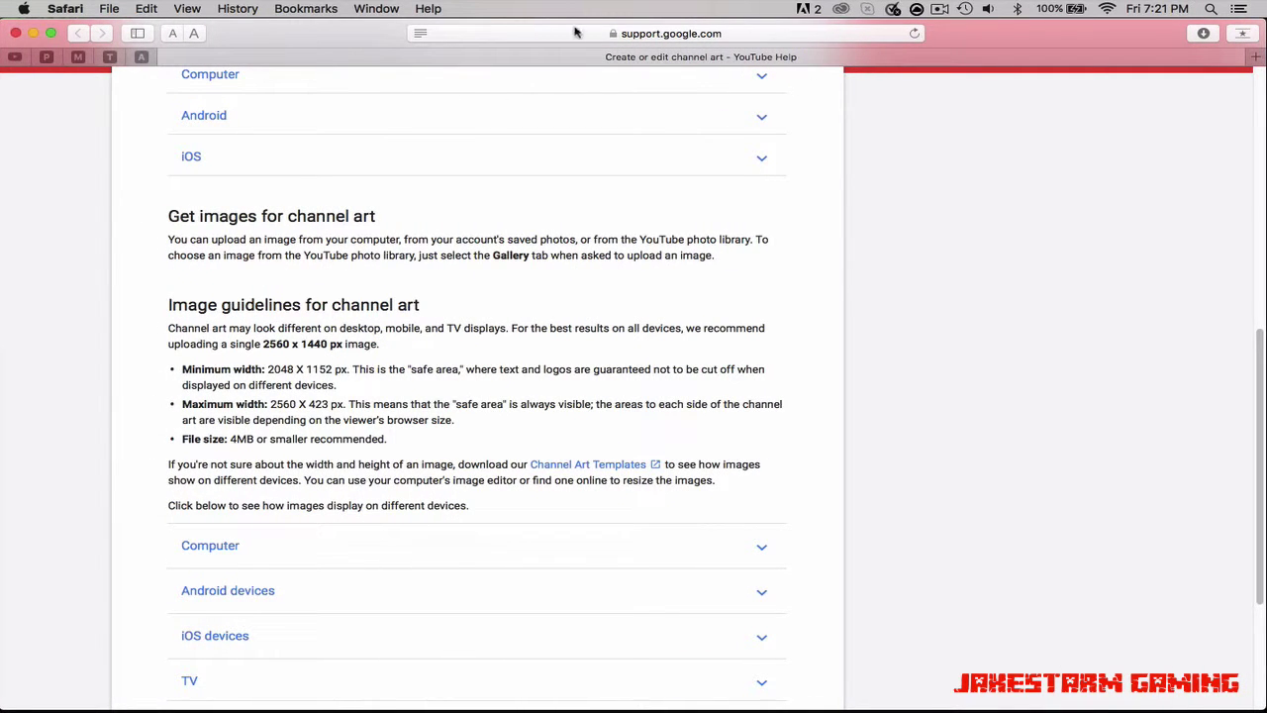
pyautogui.click(588, 36)
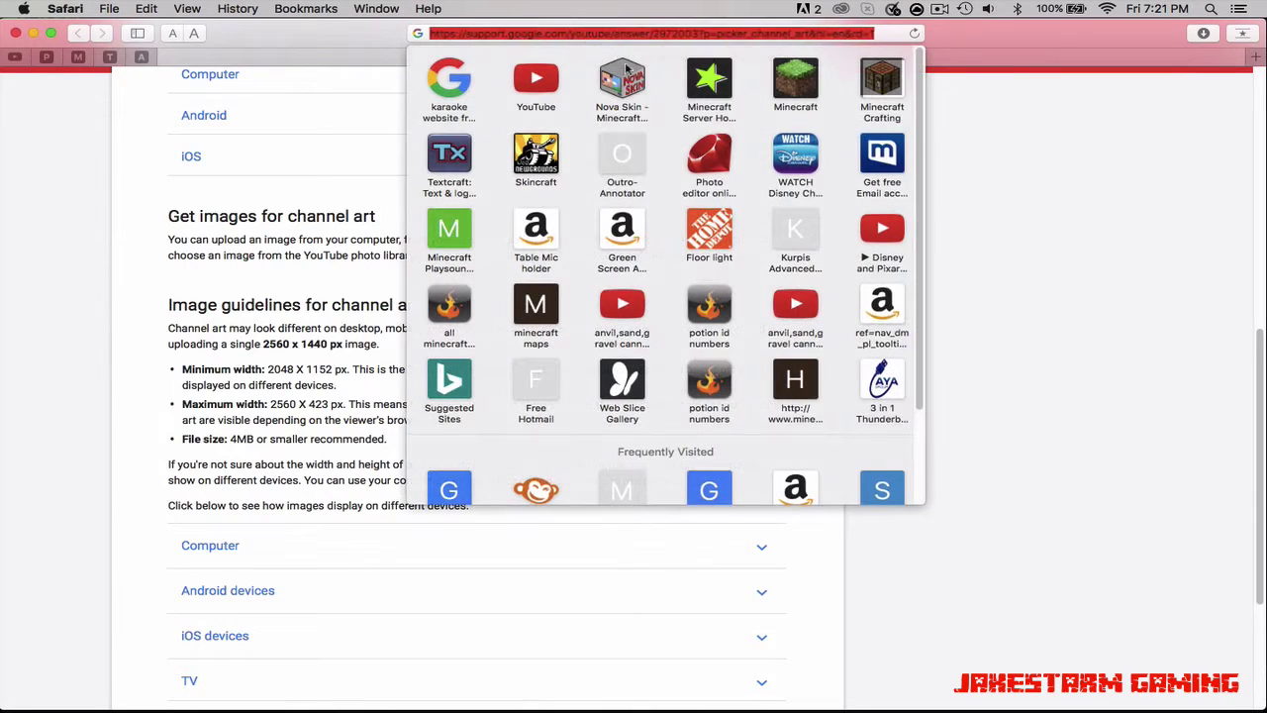
pyautogui.press('BackSpace')
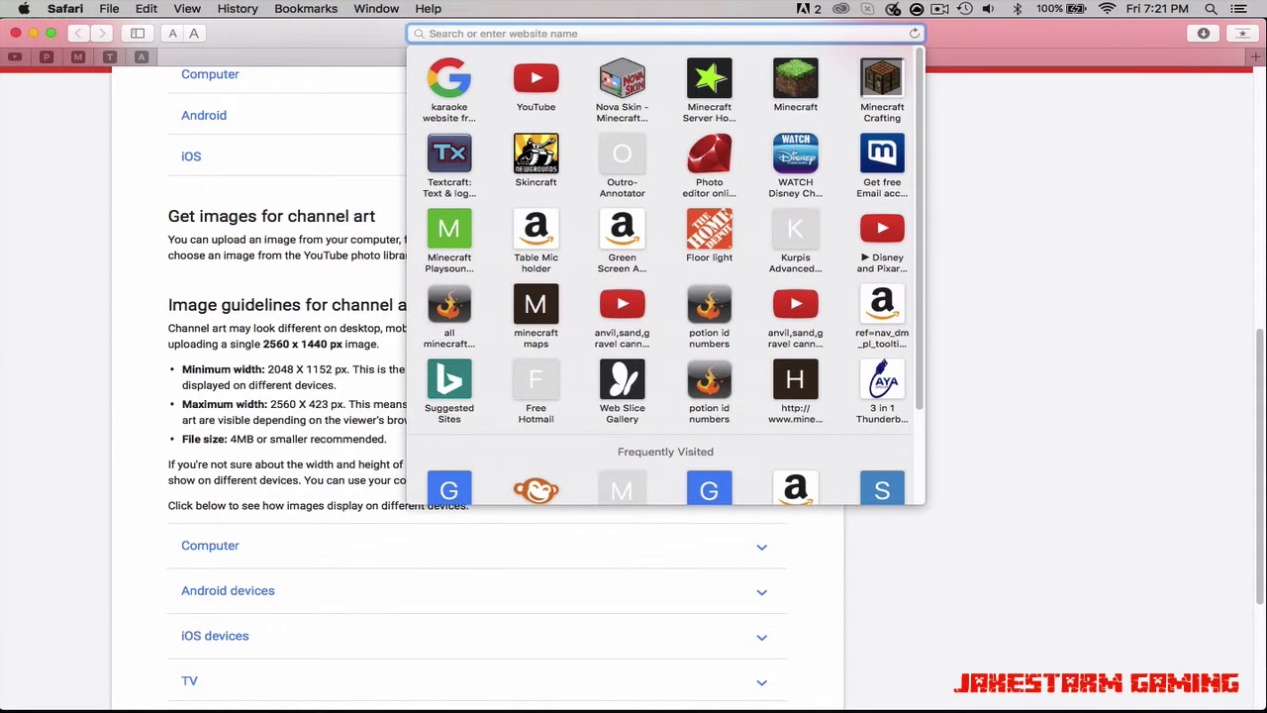
pyautogui.write('picmon')
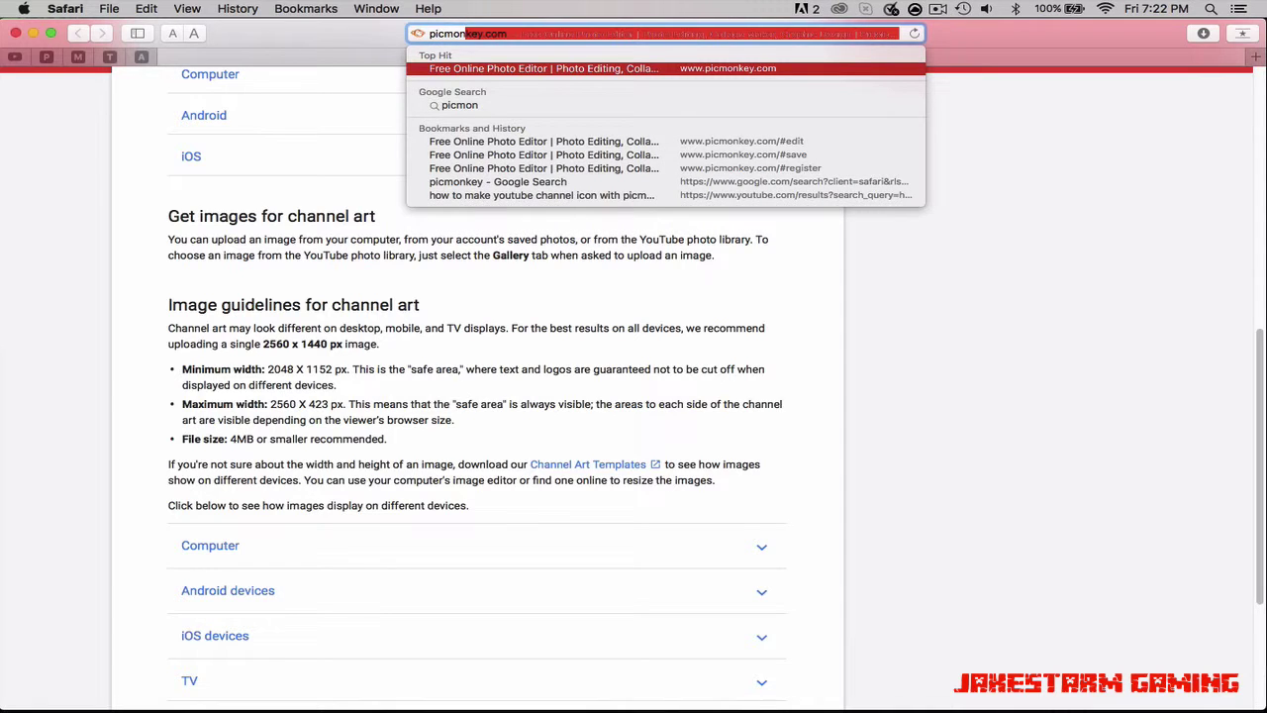
pyautogui.write('ey')
pyautogui.press('BackSpace')
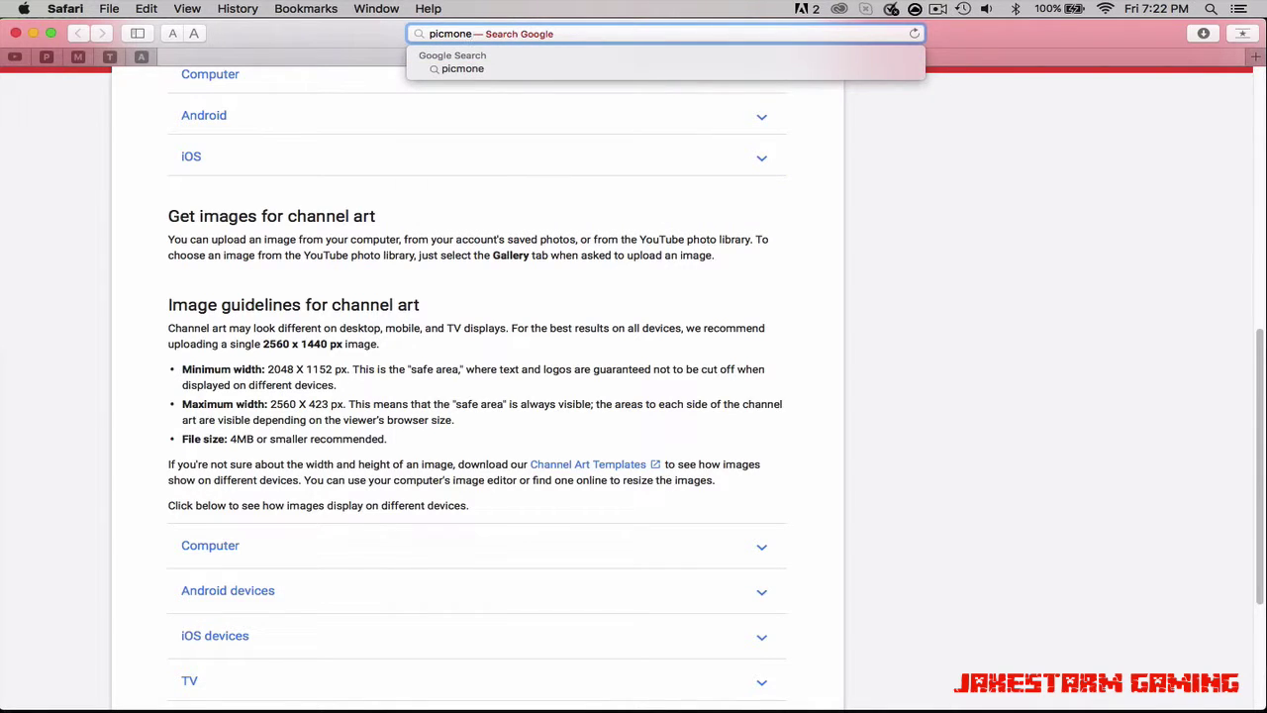
pyautogui.press('BackSpace')
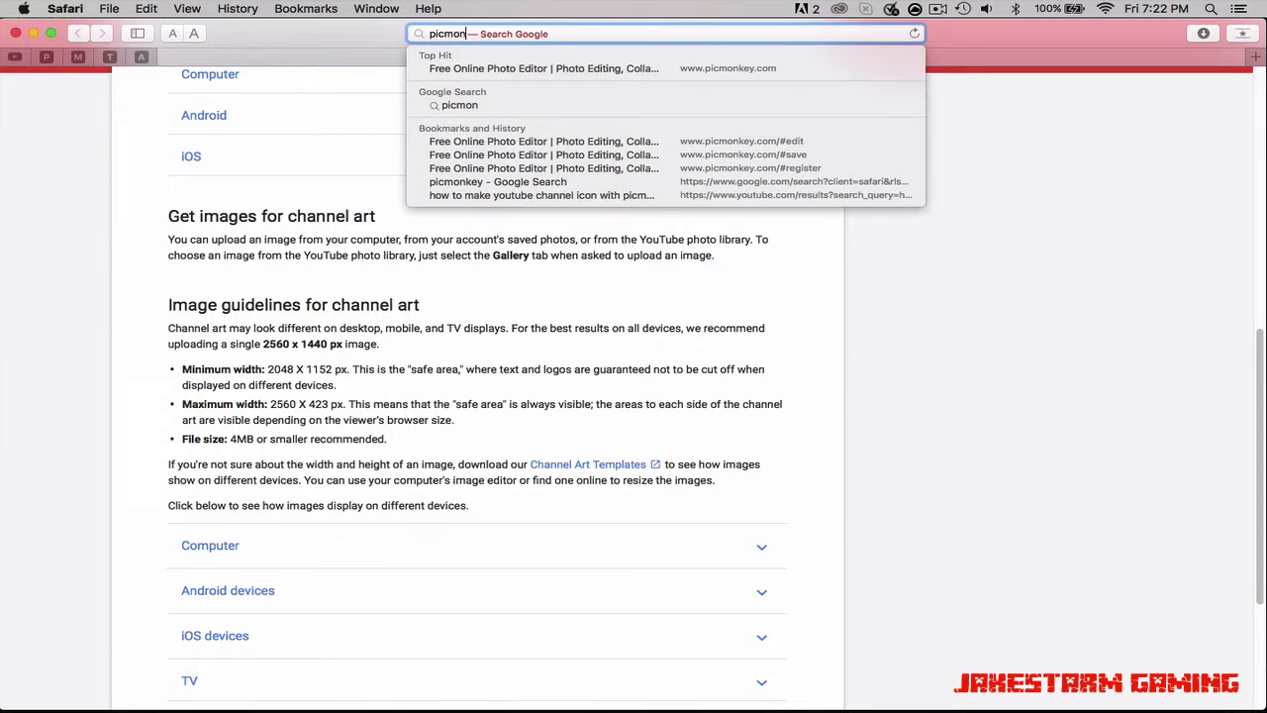
pyautogui.write('key.com')
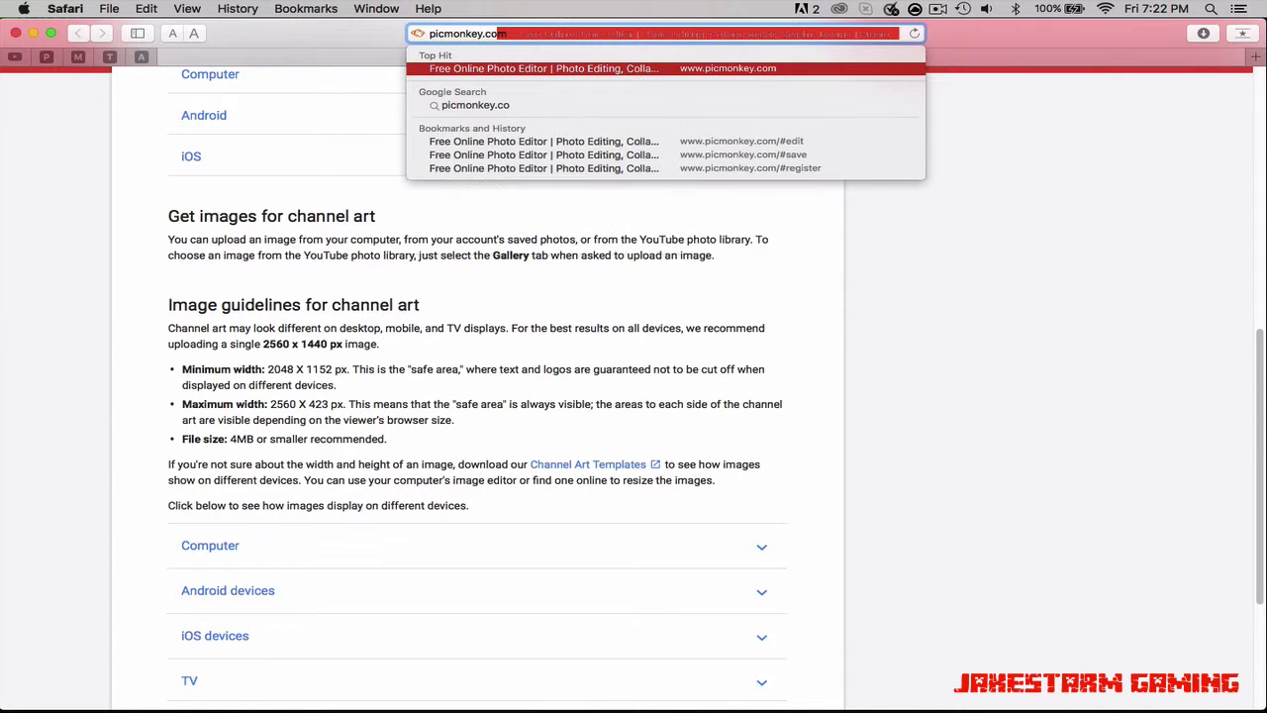
pyautogui.press('Return')
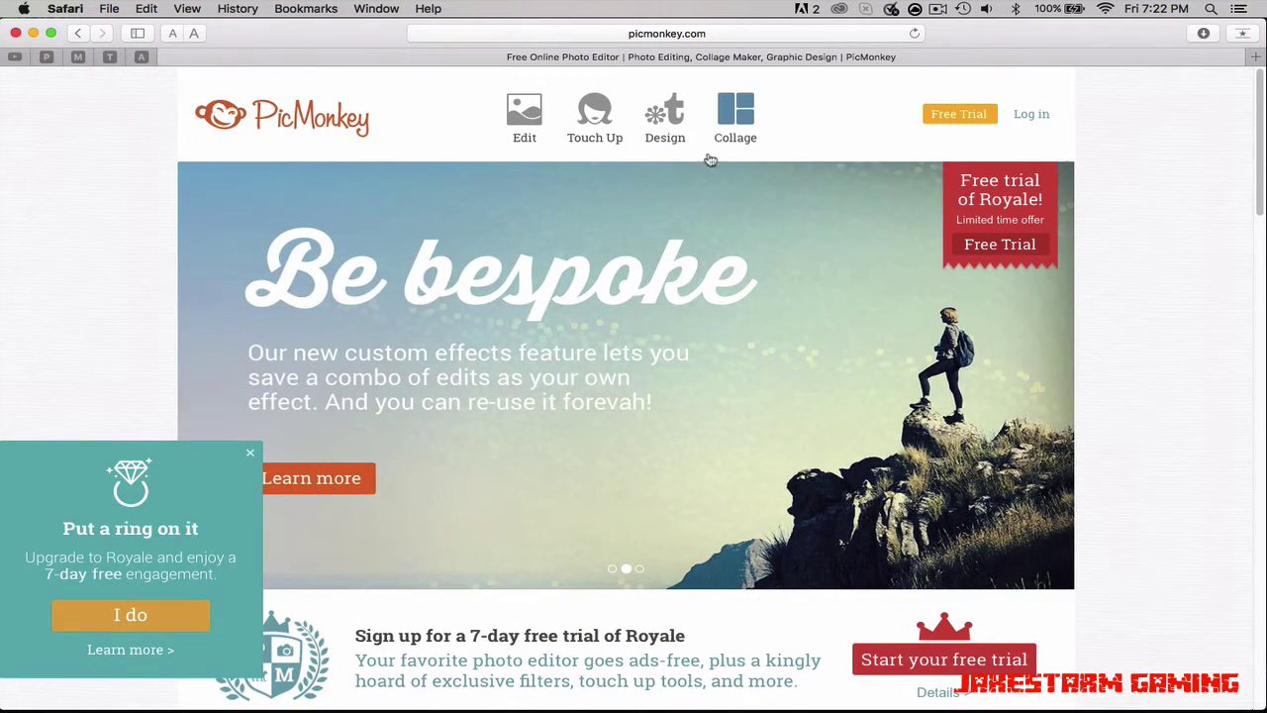
# - Edit Channel Art Template (Fireworks).png from Desktop > Channel Art Templates-2, then open a new tab
pyautogui.click(709, 151)
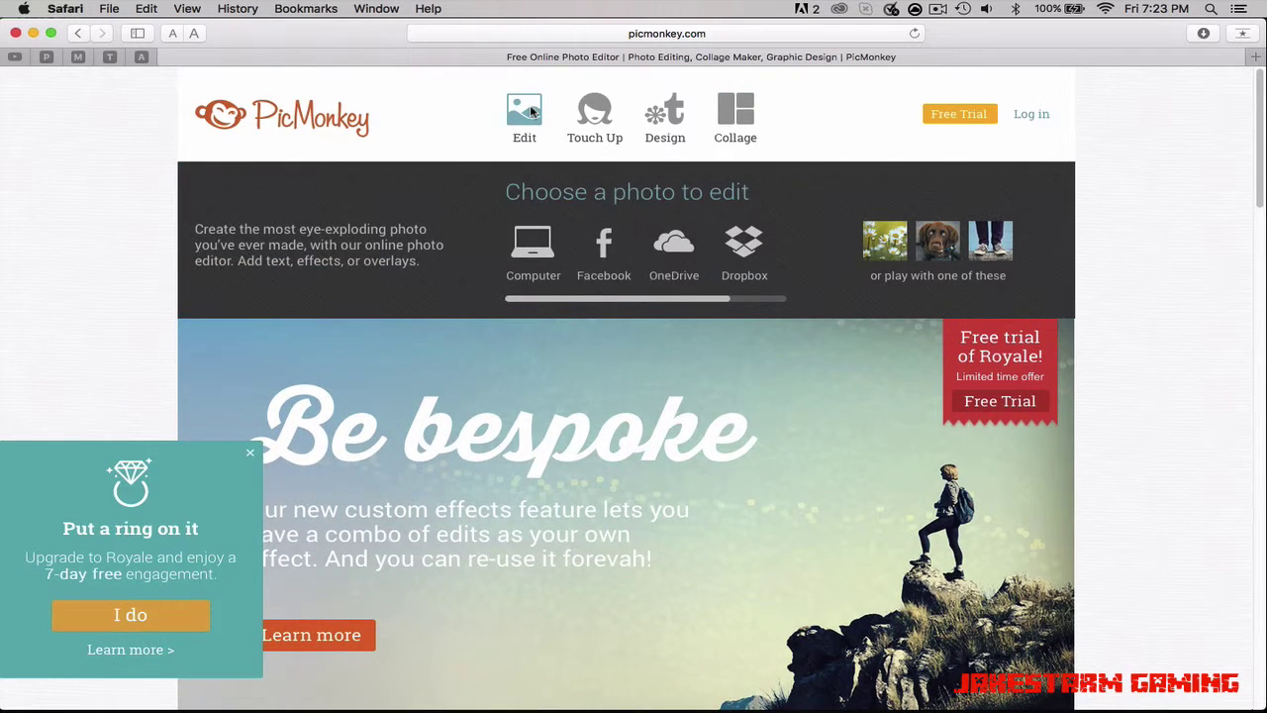
pyautogui.click(532, 112)
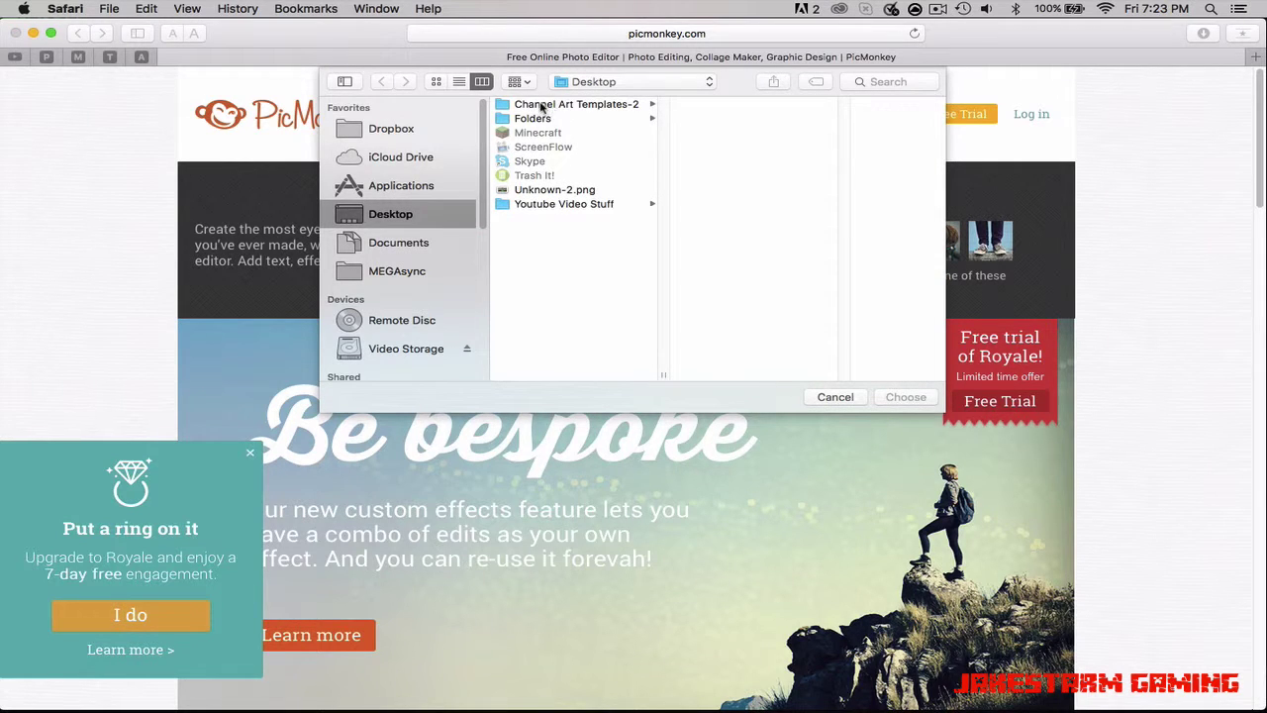
pyautogui.click(584, 106)
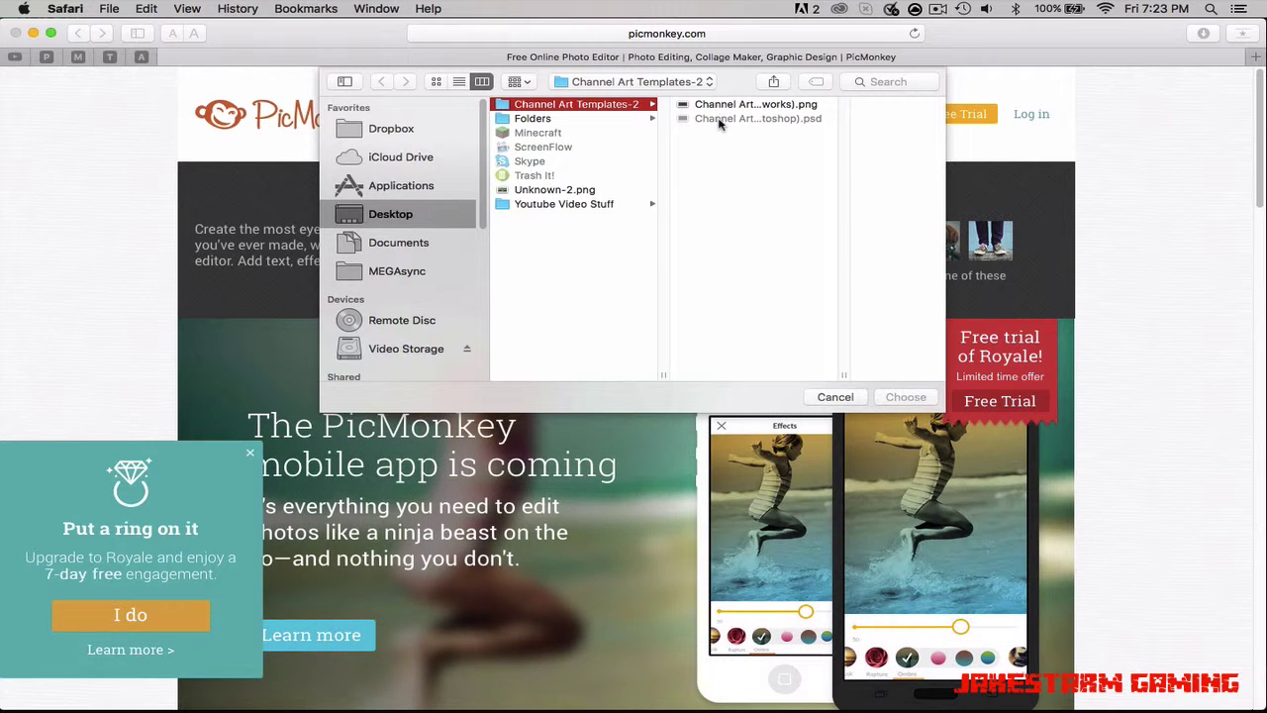
pyautogui.hscroll(5, 1111, 40)
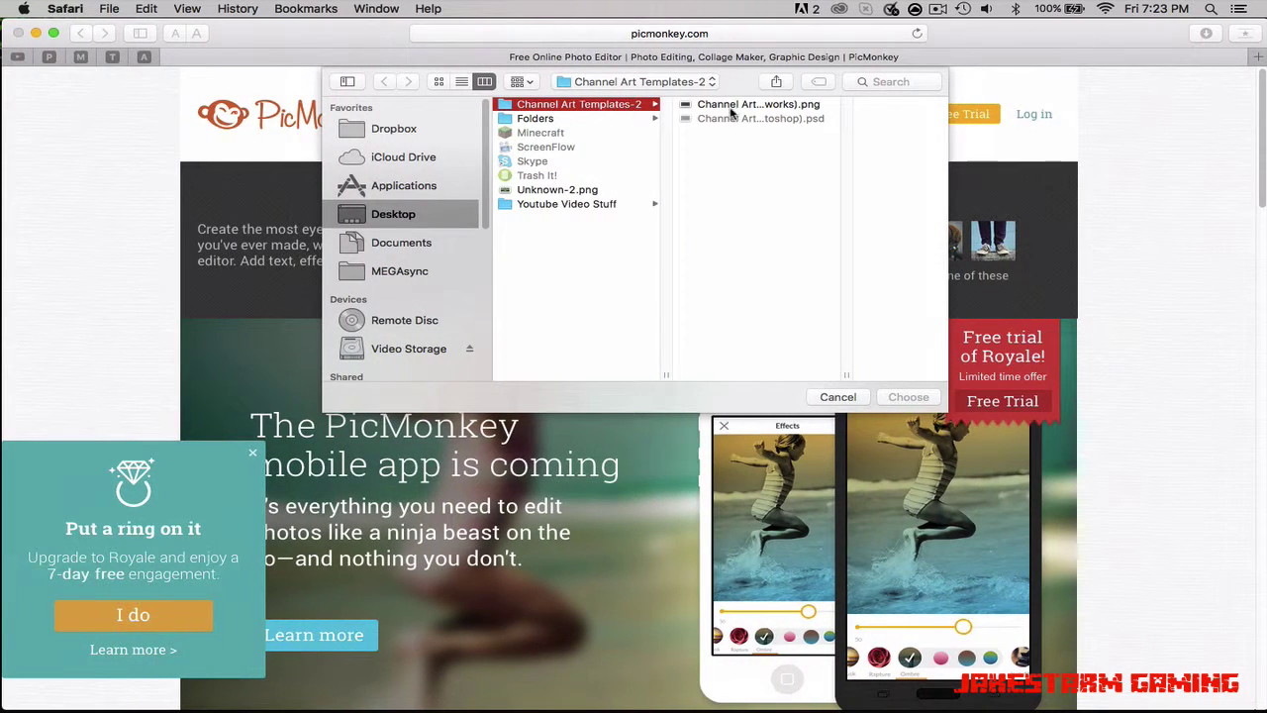
pyautogui.click(731, 106)
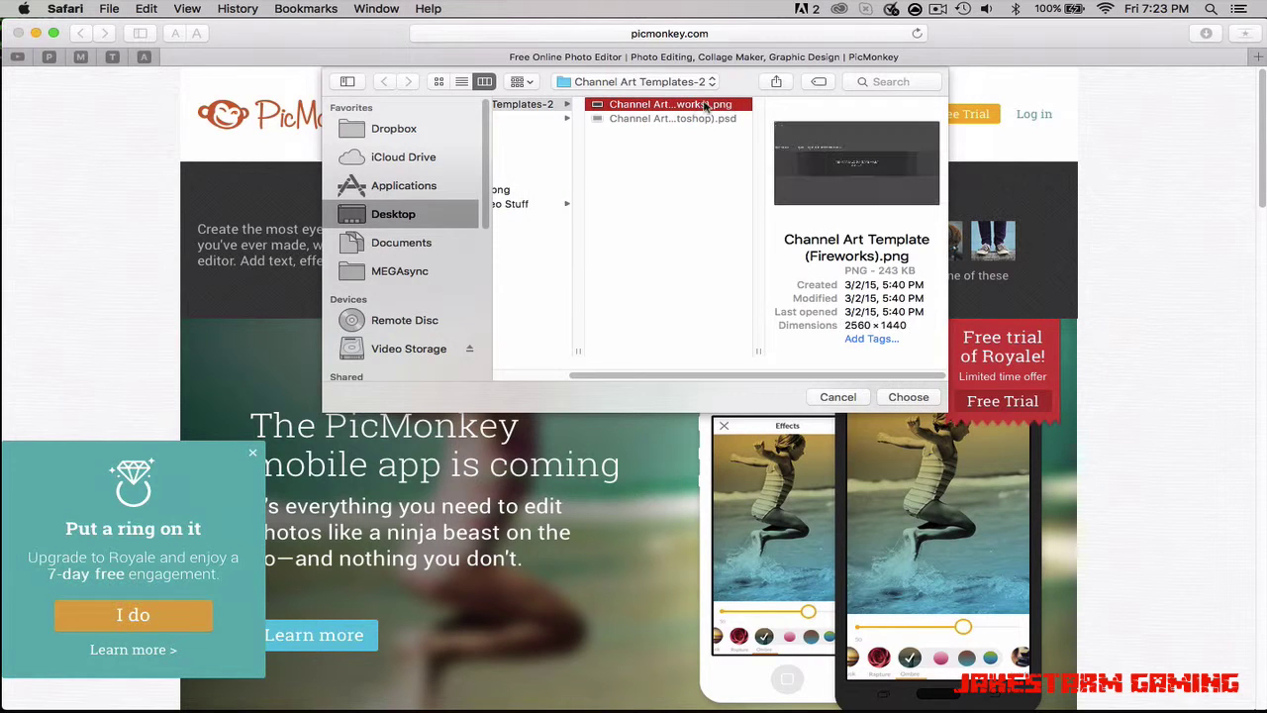
pyautogui.click(894, 396)
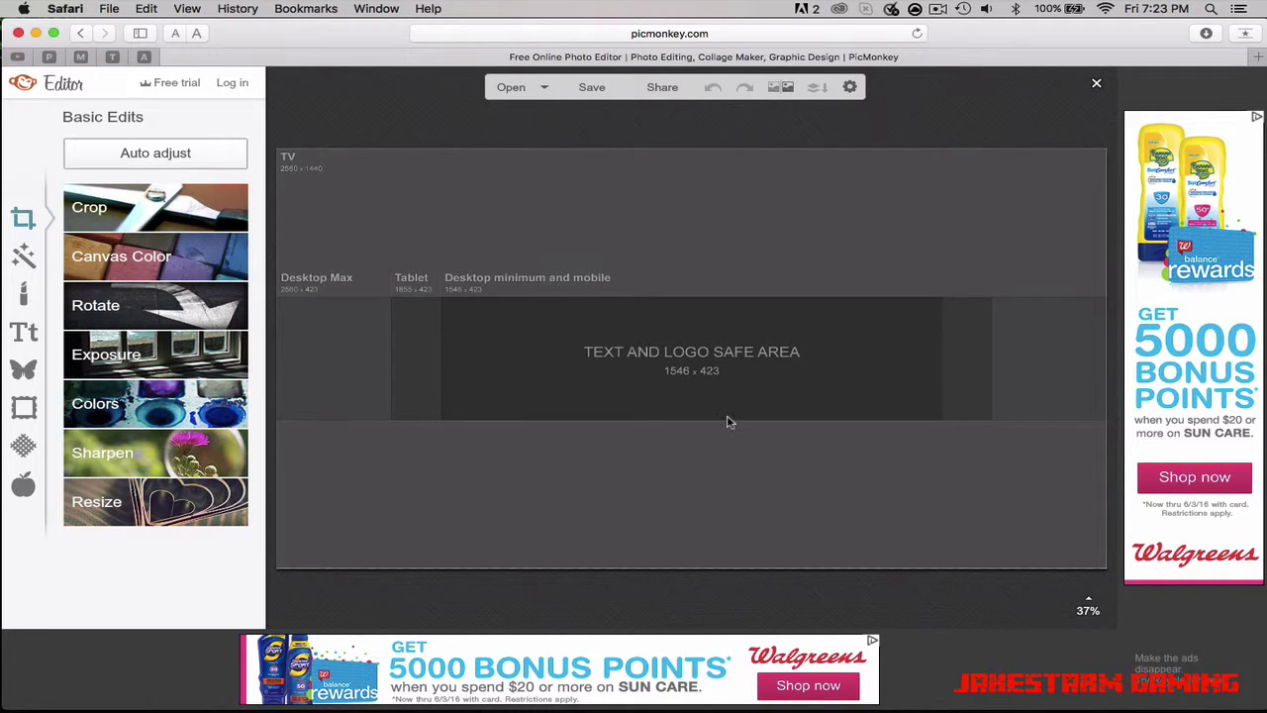
pyautogui.click(1258, 57)
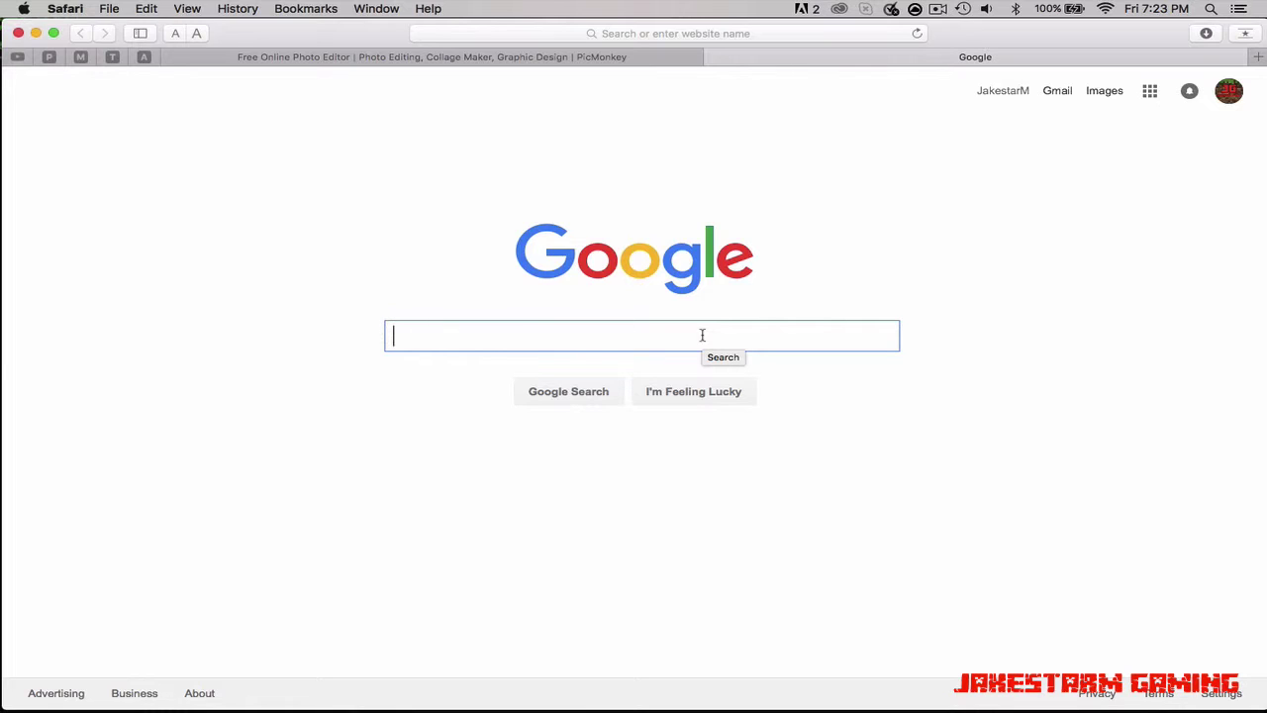
# - Search Google Images for 'space' and open the purple nebula picture
pyautogui.write('space')
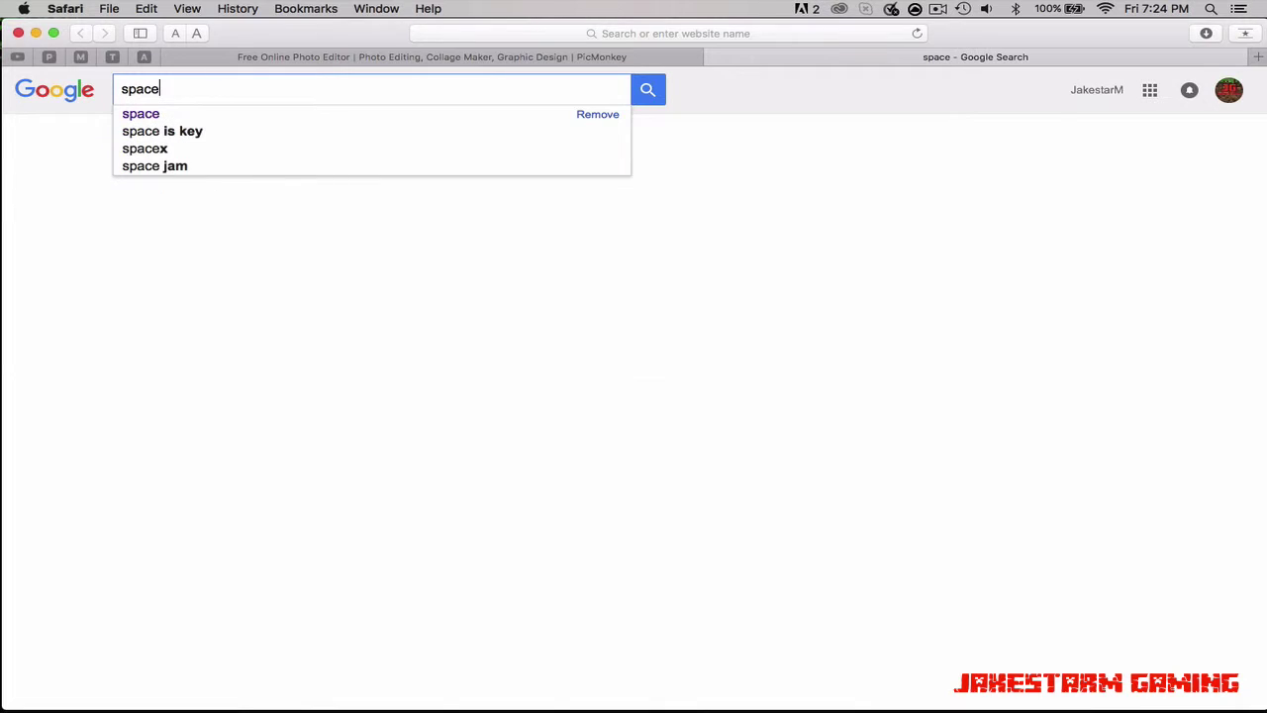
pyautogui.press('Return')
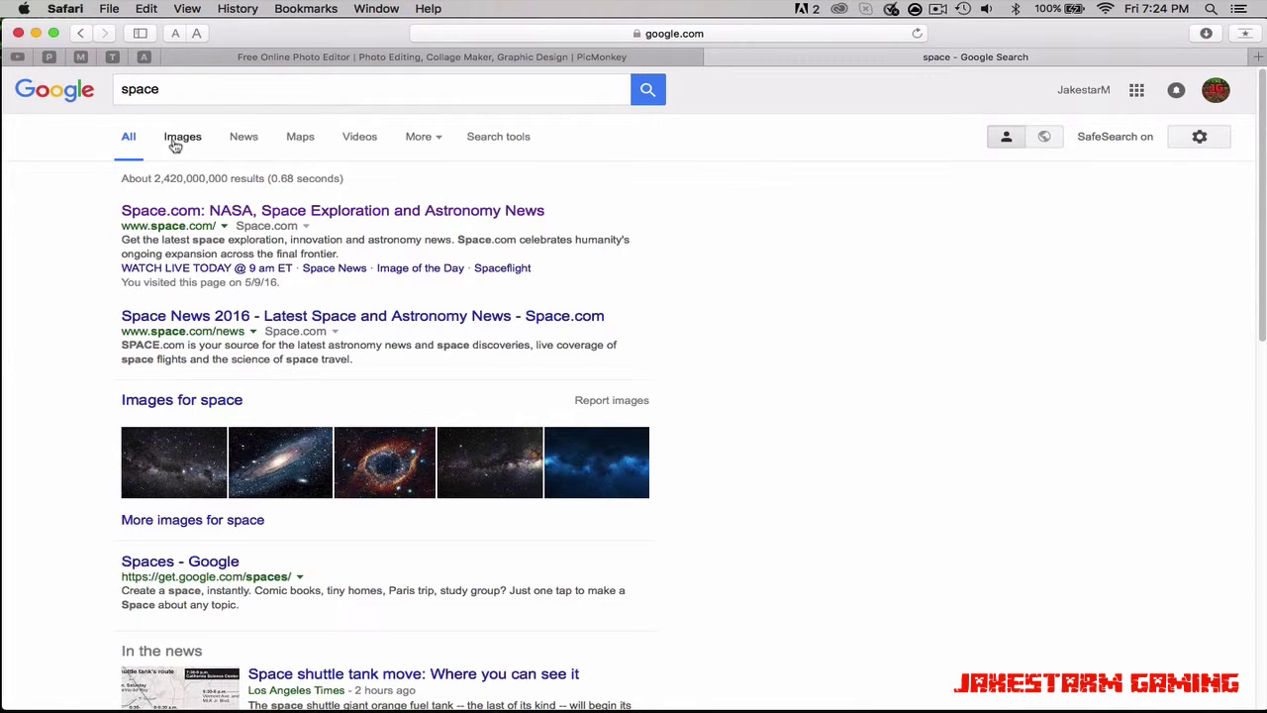
pyautogui.click(175, 137)
pyautogui.scroll(-3, 872, 386)
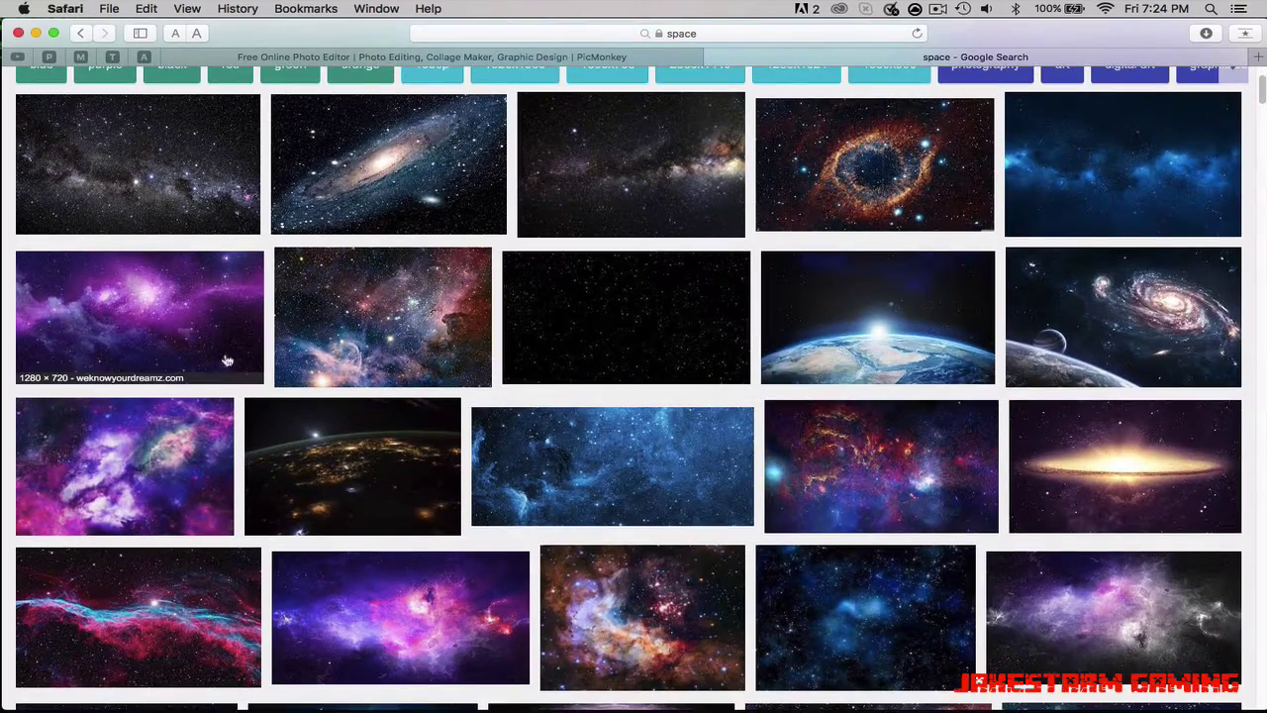
pyautogui.scroll(-1, 219, 314)
pyautogui.click(224, 315)
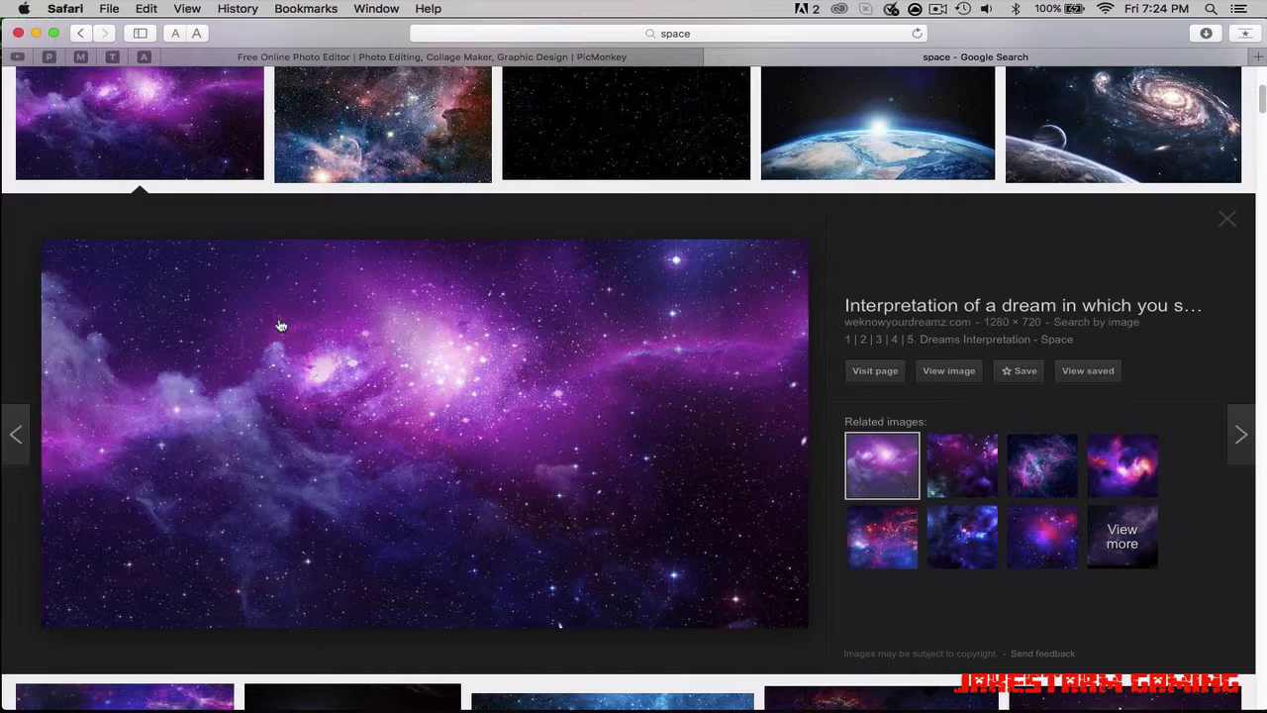
pyautogui.scroll(3, 297, 248)
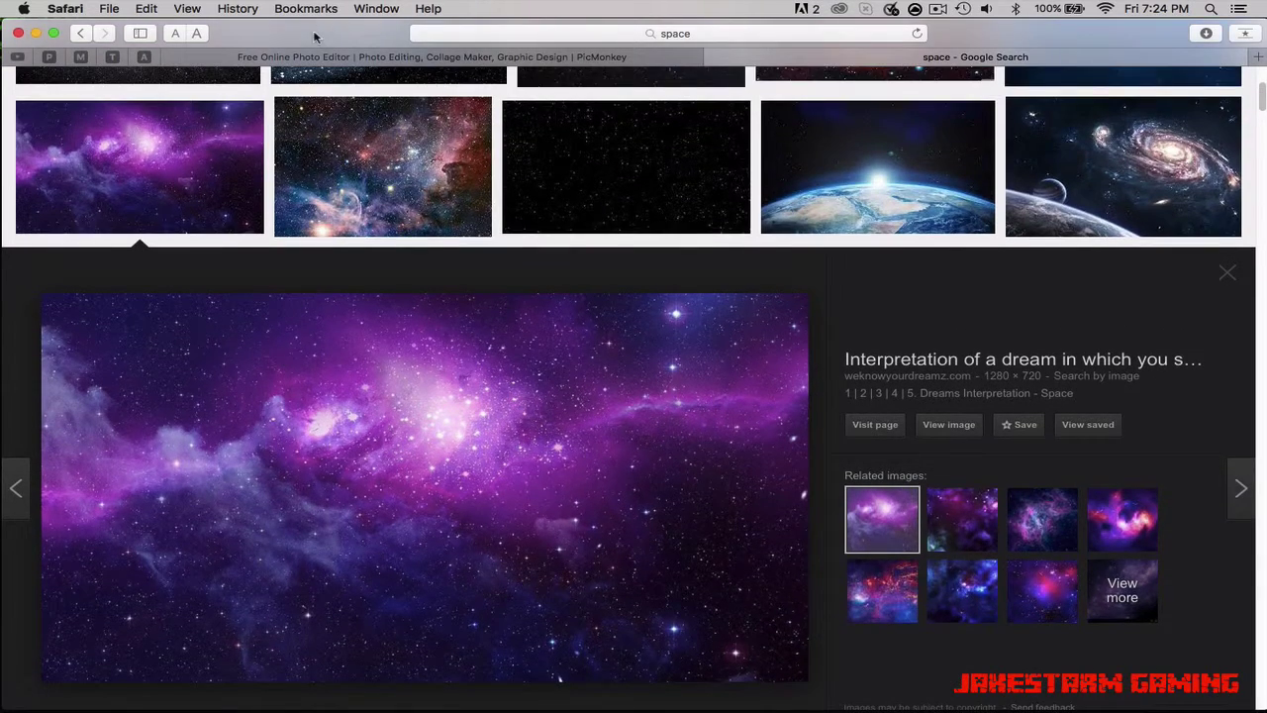
# - Save the nebula picture to the desktop as Unknown.jpeg and return to PicMonkey
pyautogui.moveTo(315, 37); pyautogui.dragTo(446, 37)
pyautogui.moveTo(351, 172); pyautogui.dragTo(45, 131)
pyautogui.moveTo(525, 37); pyautogui.dragTo(390, 184)
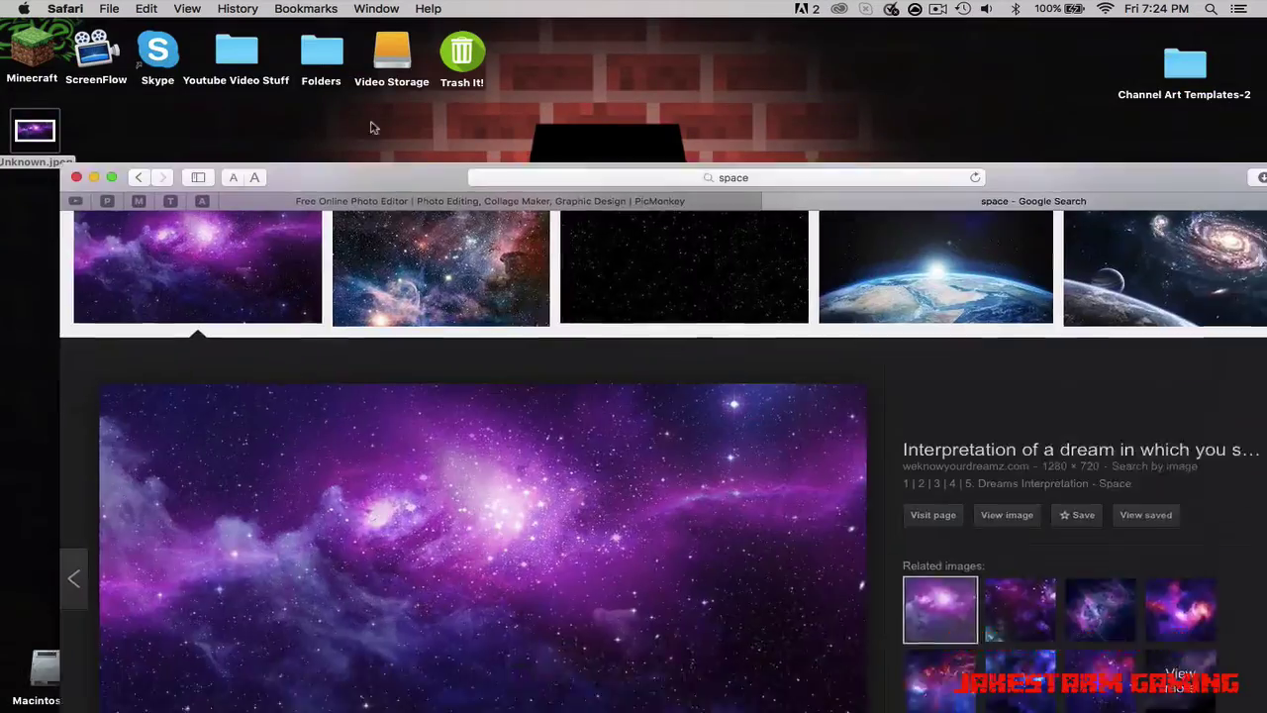
pyautogui.moveTo(372, 127); pyautogui.dragTo(322, 24)
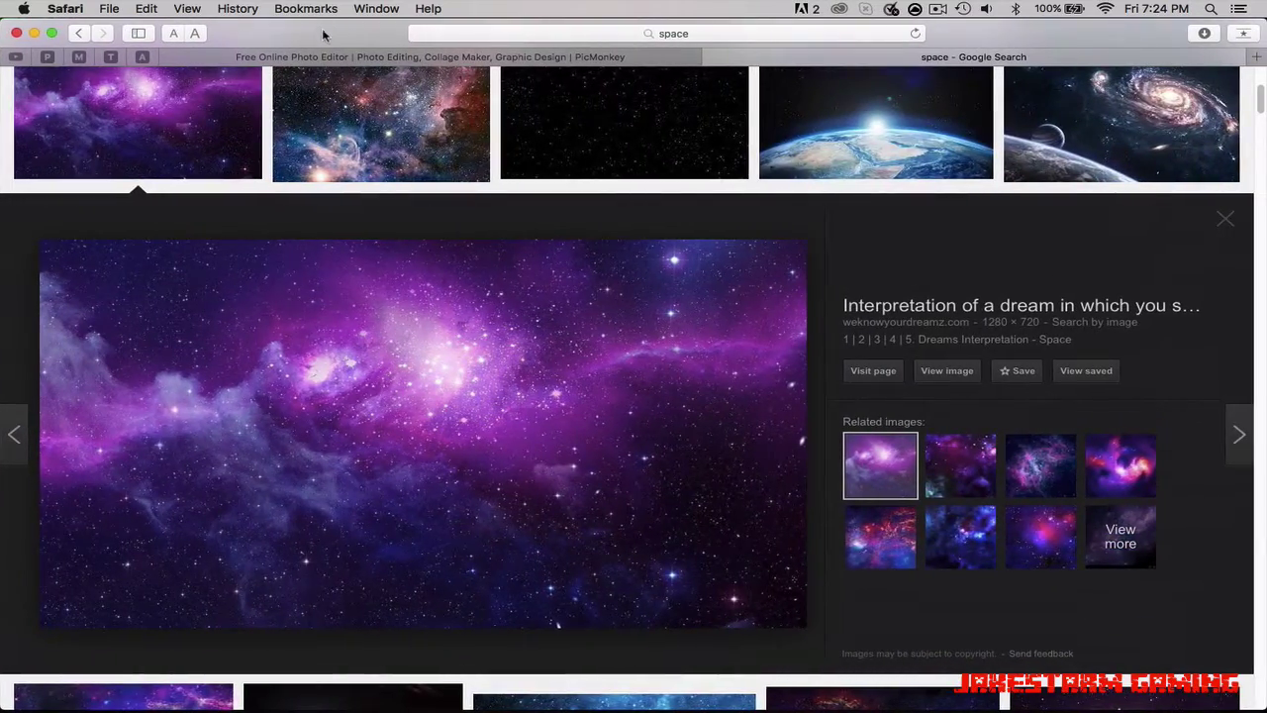
pyautogui.click(366, 57)
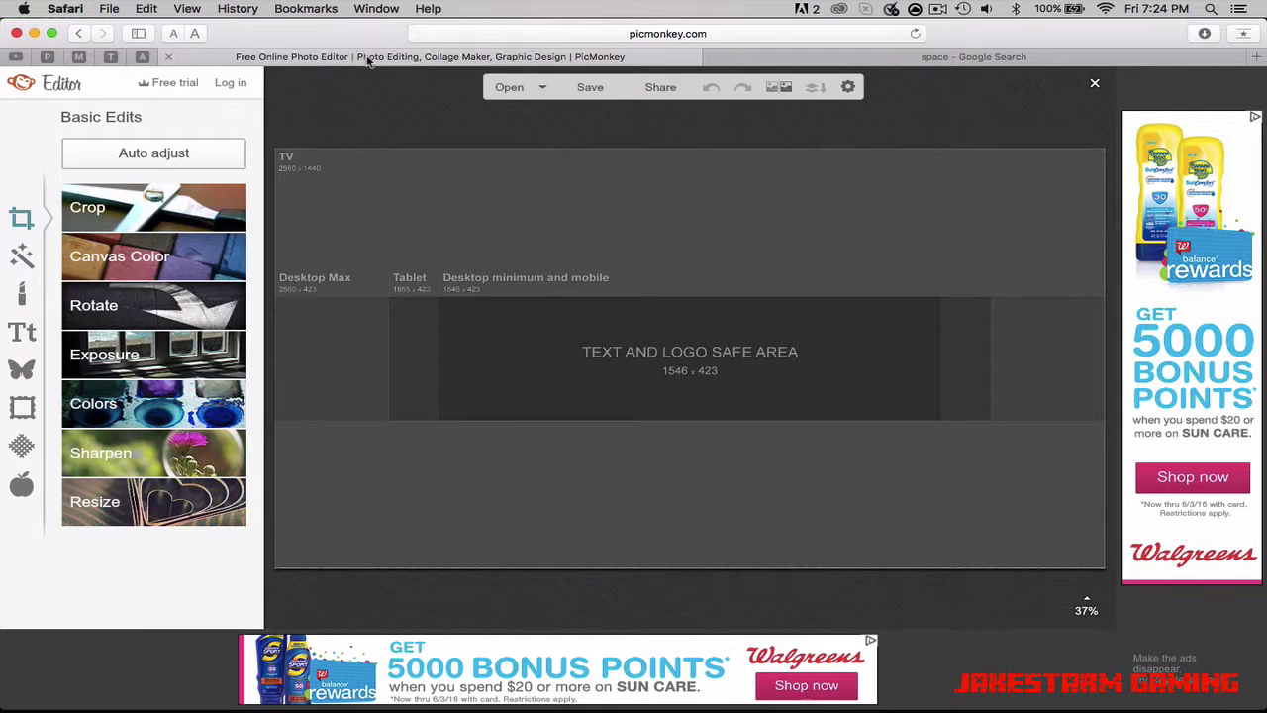
# - Add Desktop Unknown.jpeg as an overlay and place it at the banner's top-left TV area
pyautogui.click(23, 369)
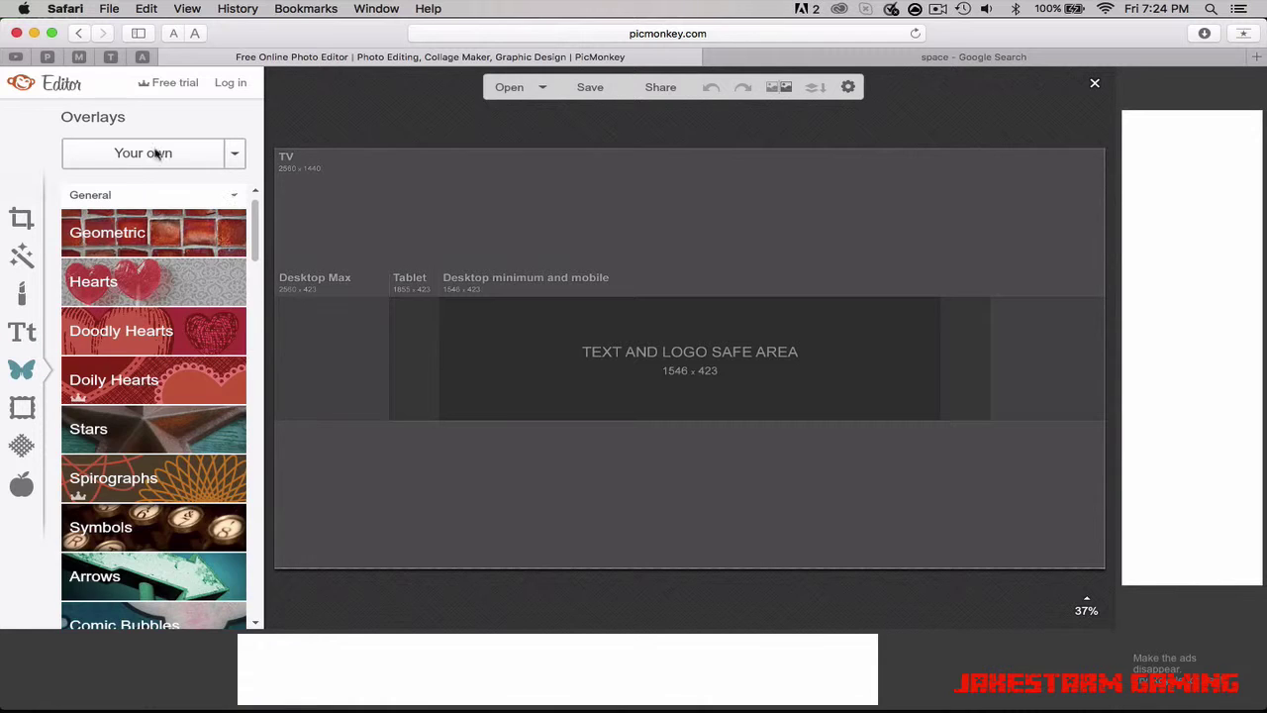
pyautogui.click(156, 159)
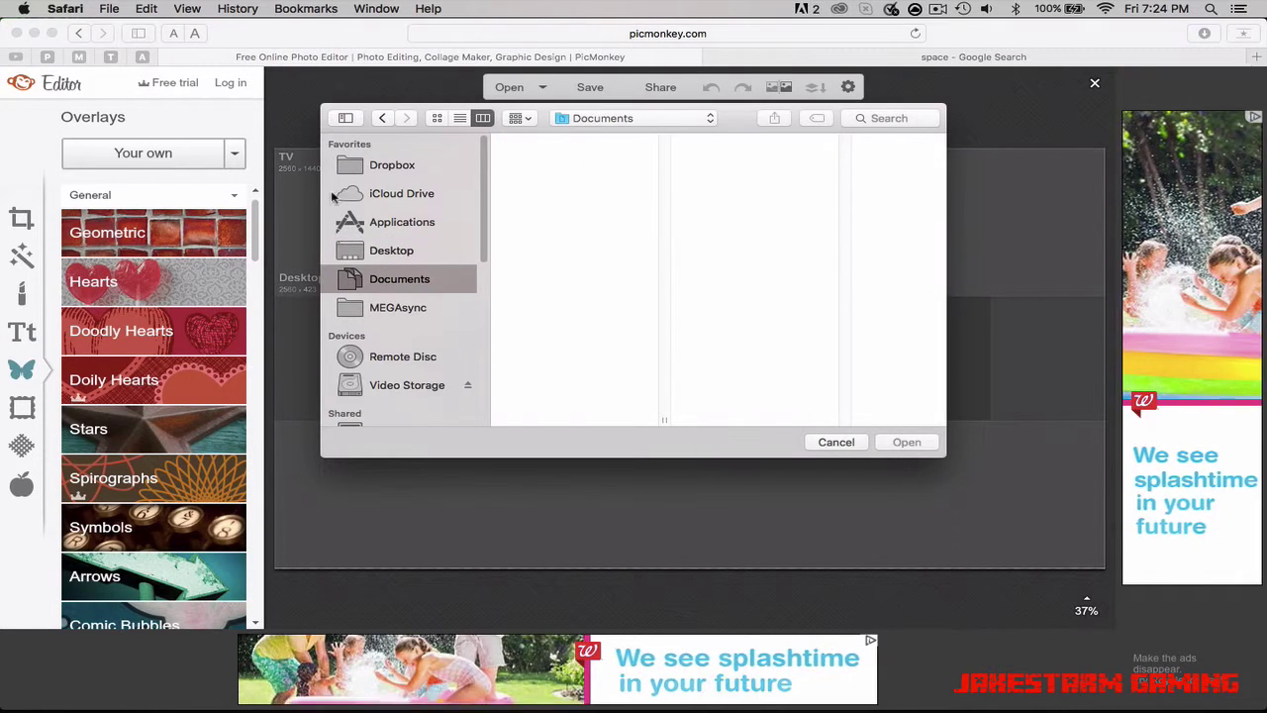
pyautogui.click(392, 253)
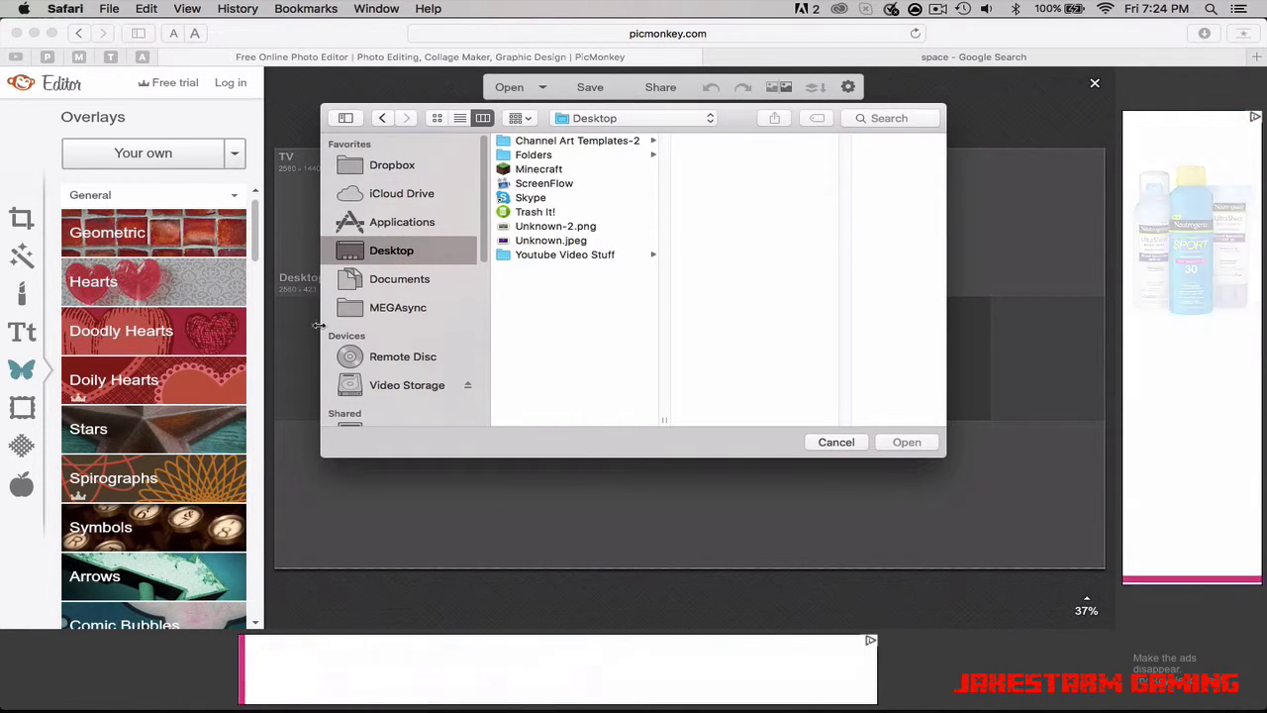
pyautogui.click(538, 241)
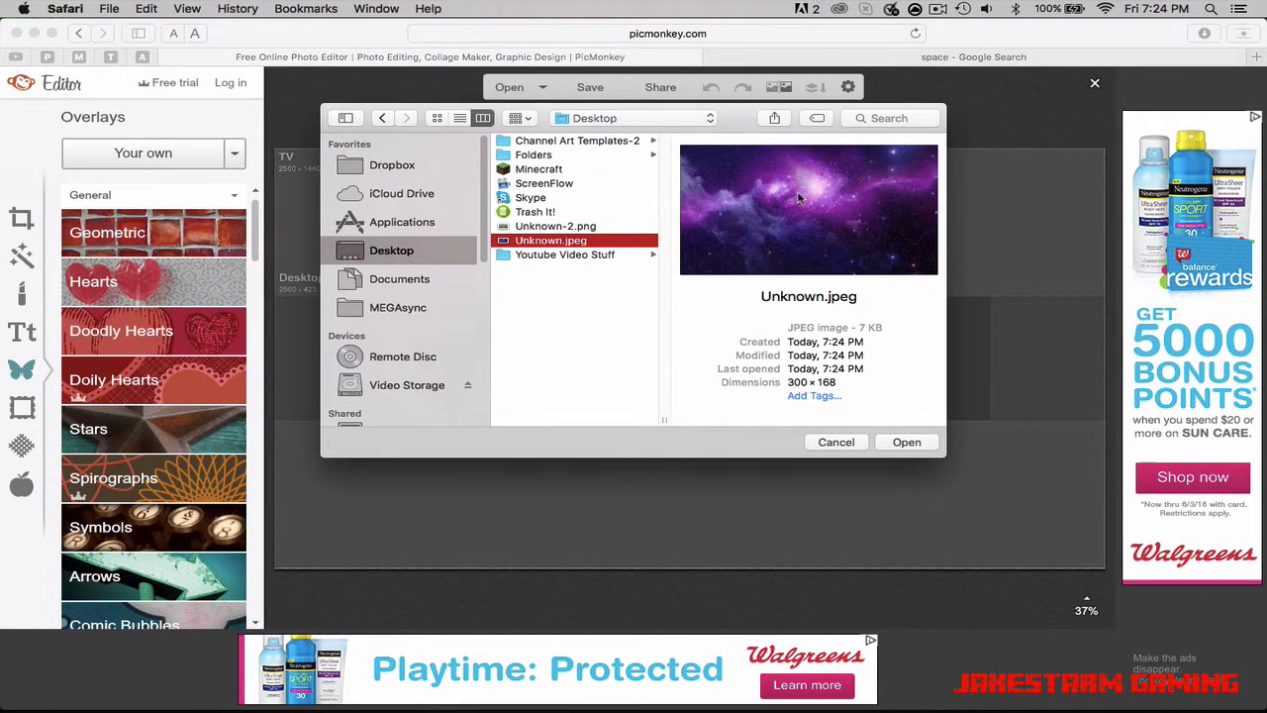
pyautogui.click(907, 443)
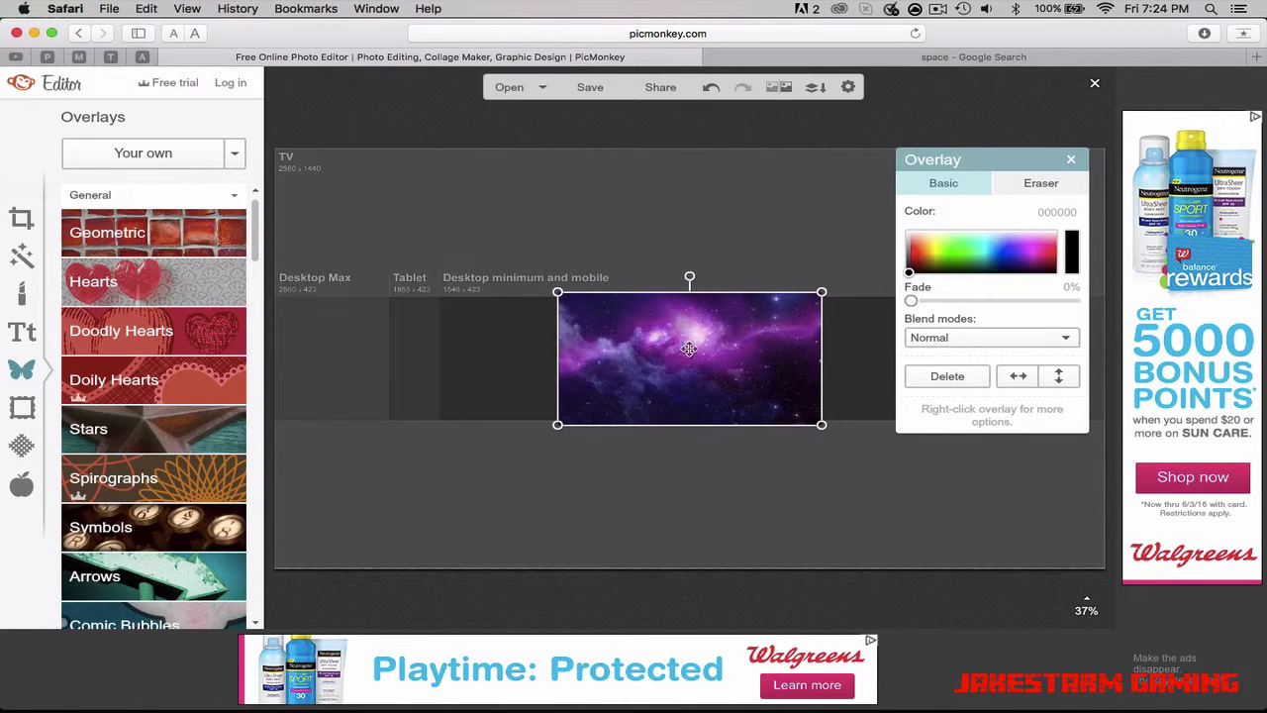
pyautogui.moveTo(690, 342); pyautogui.dragTo(452, 174)
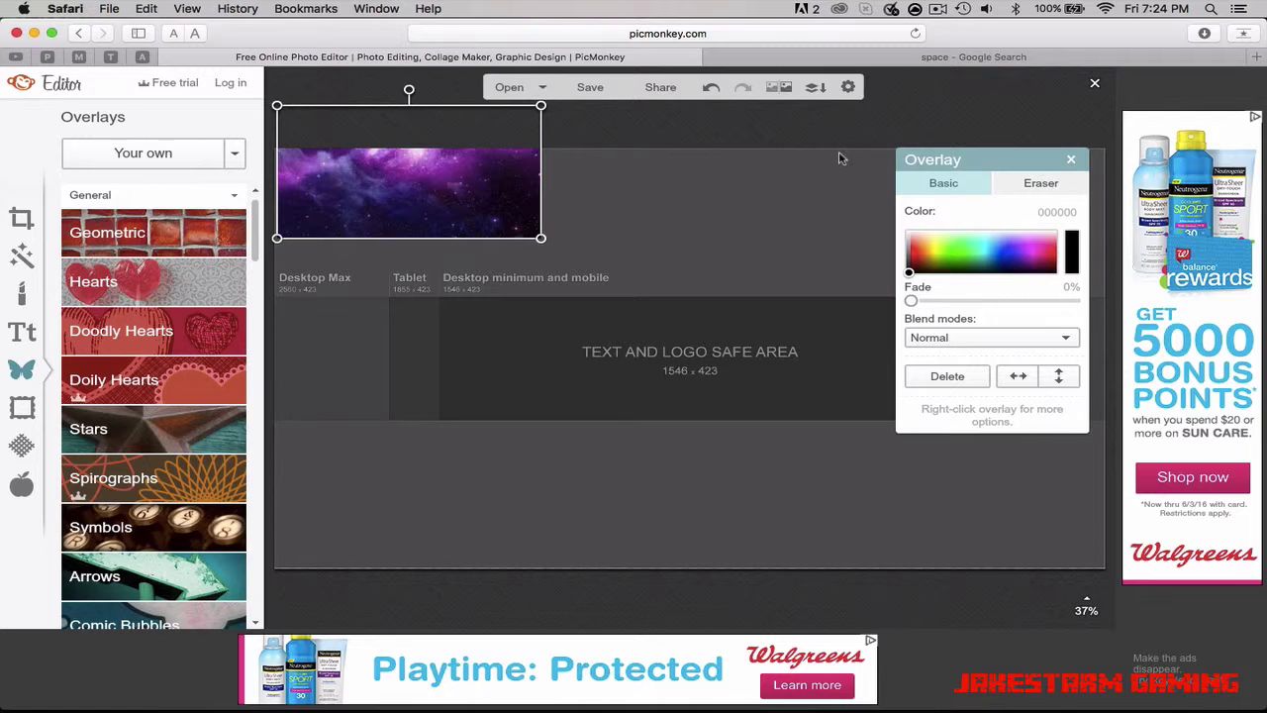
pyautogui.click(1071, 161)
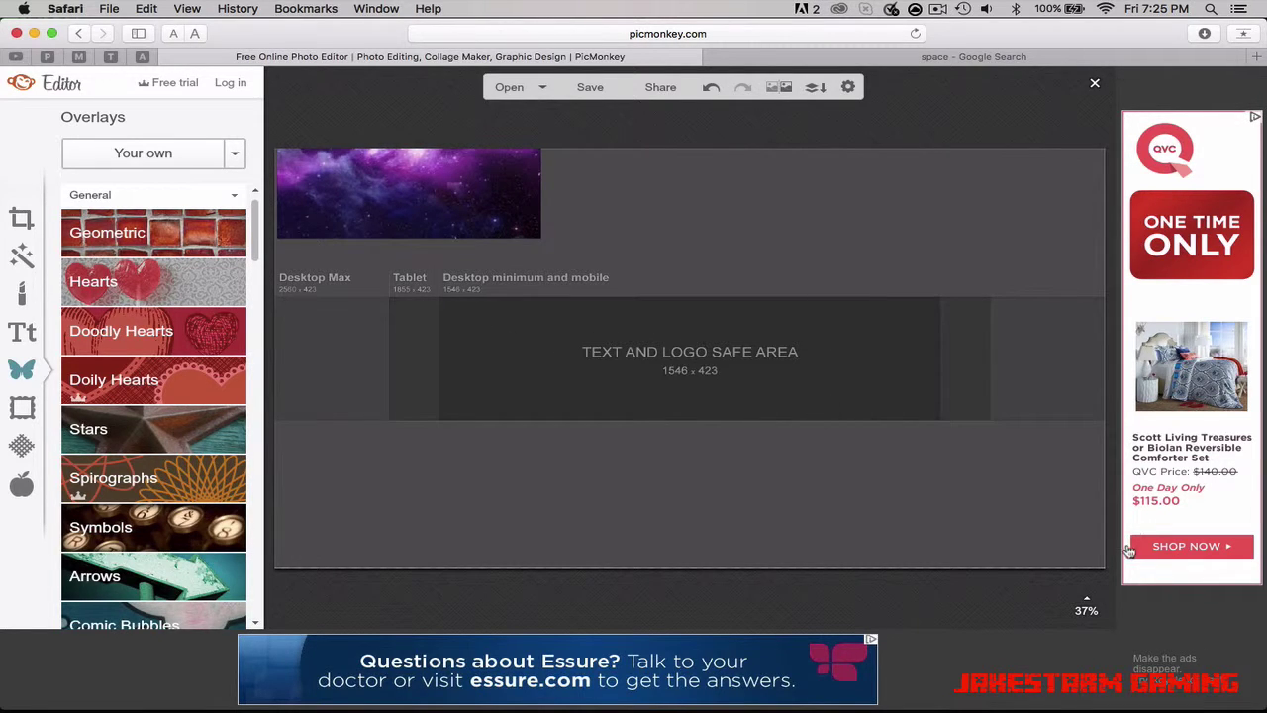
# - Open Textcraft and replace the line 1 placeholder with the channel name
pyautogui.click(978, 59)
pyautogui.click(707, 36)
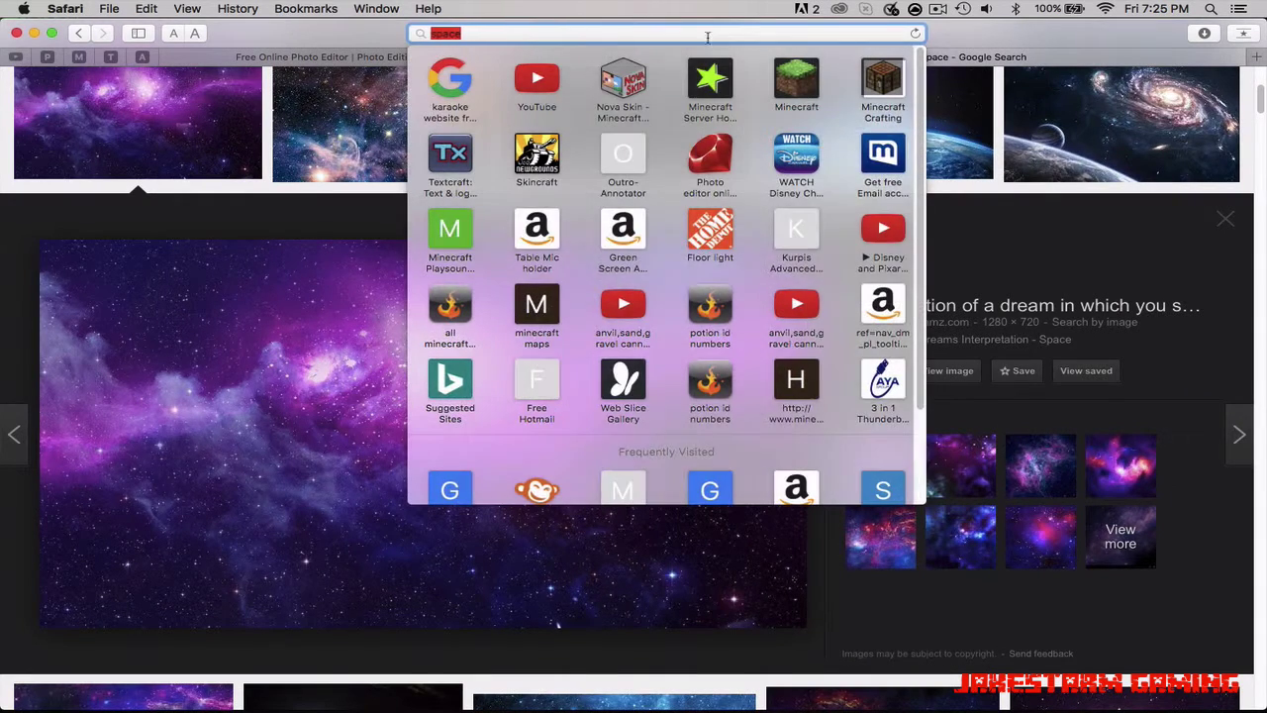
pyautogui.click(458, 174)
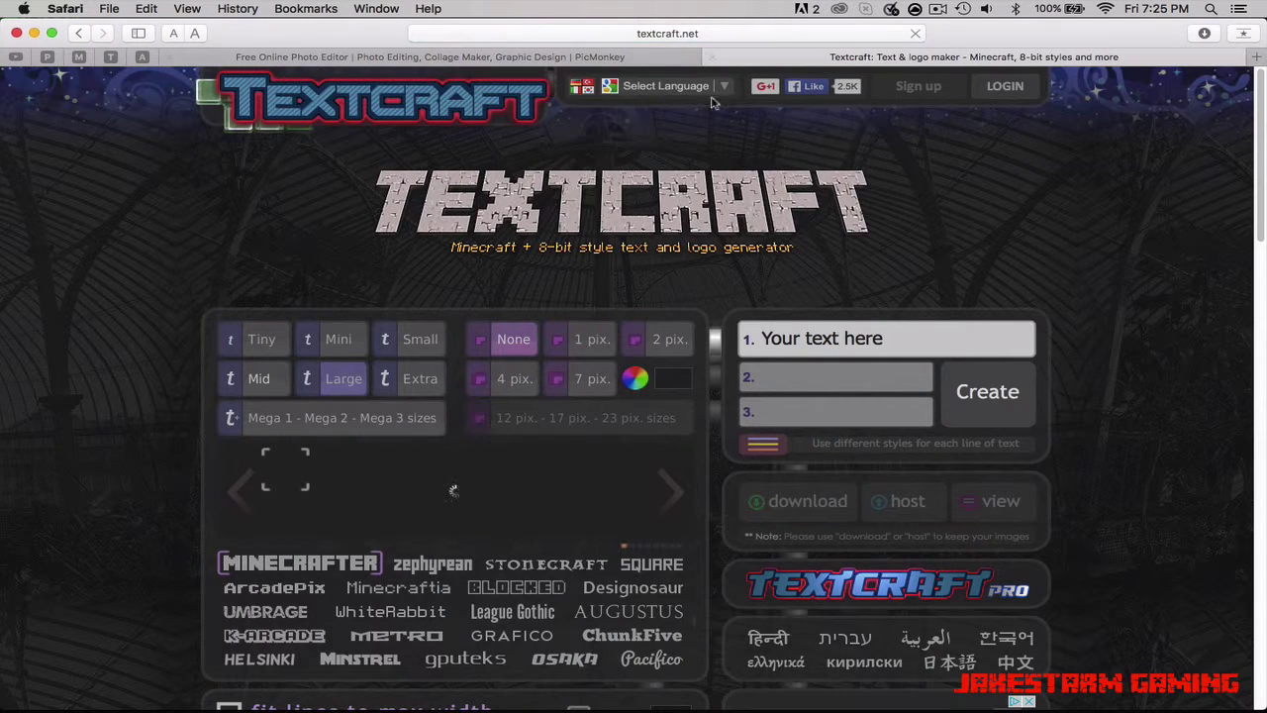
pyautogui.click(911, 339)
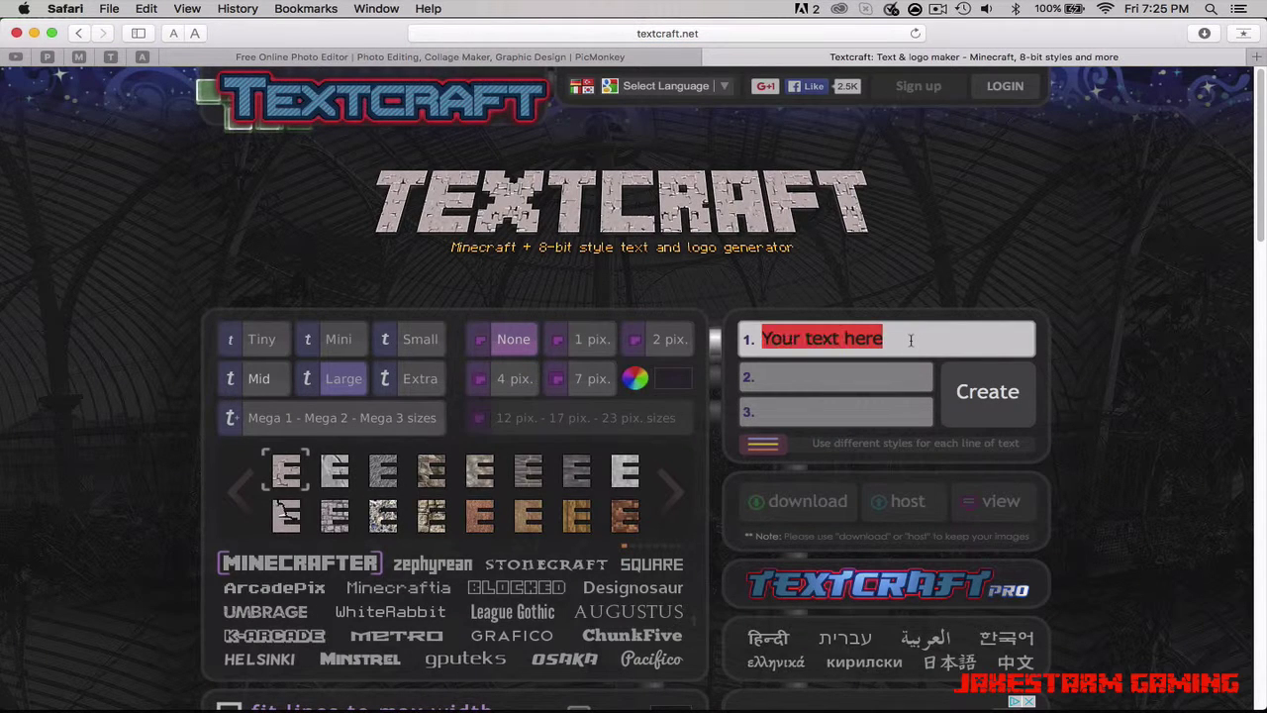
pyautogui.press('BackSpace')
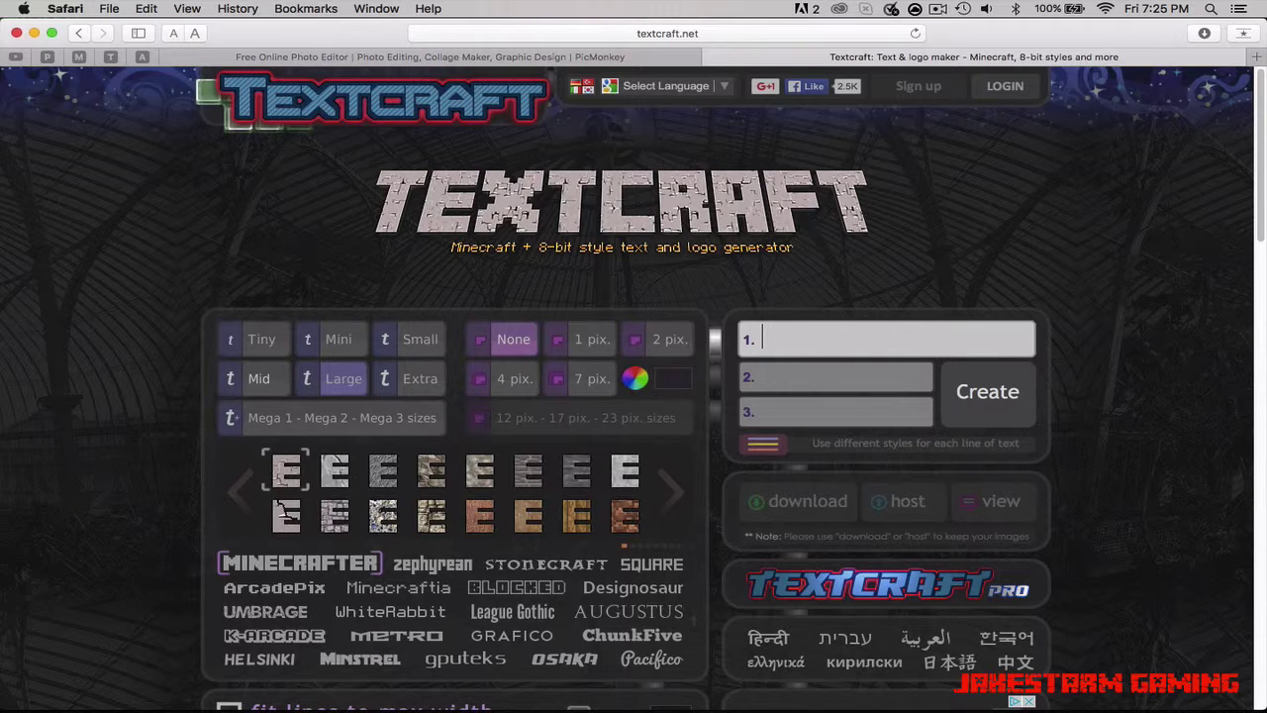
pyautogui.write('JakestarM Gaming')
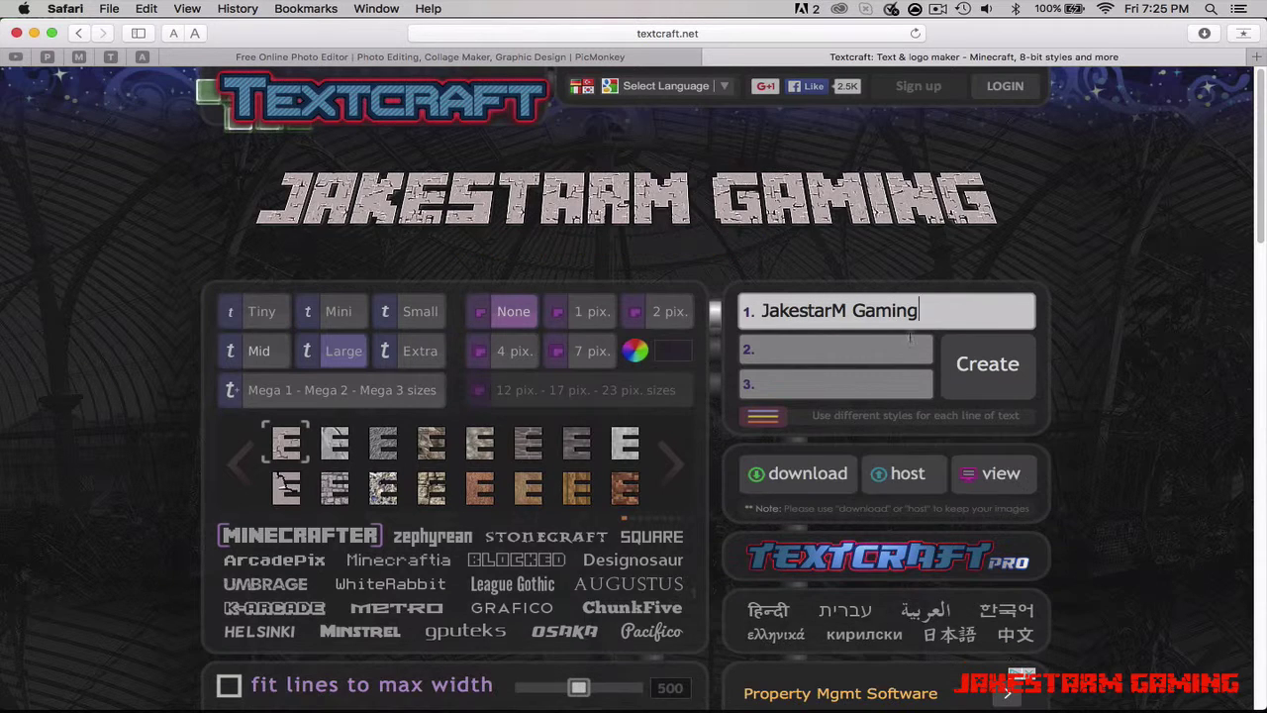
# - Choose the cracked stone style and create the Minecraft-style text image
pyautogui.scroll(-5, 383, 382)
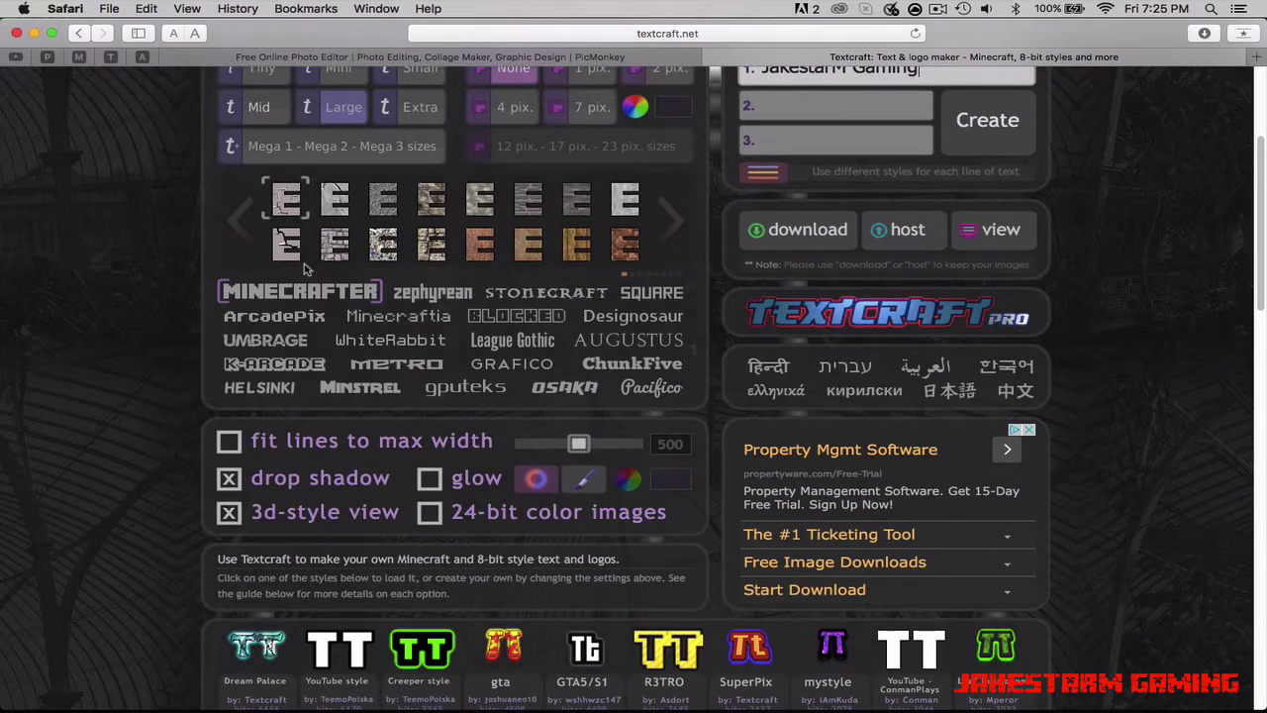
pyautogui.click(287, 253)
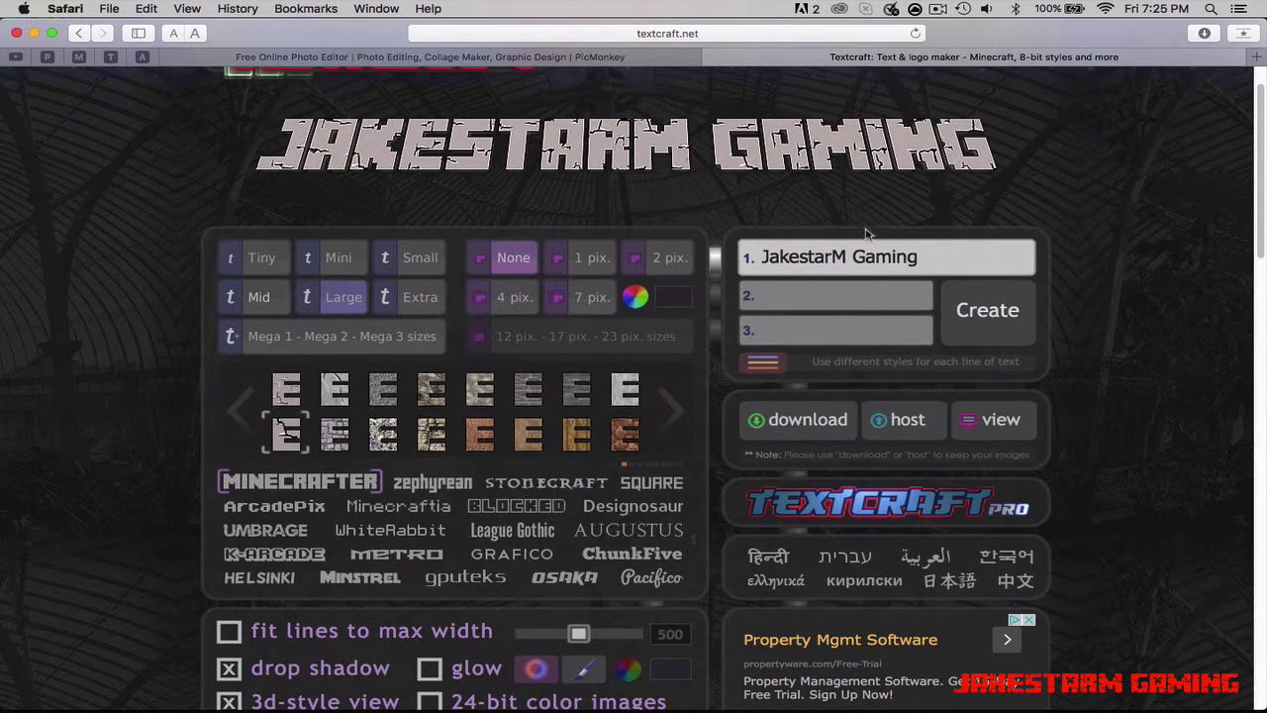
pyautogui.scroll(-5, 479, 396)
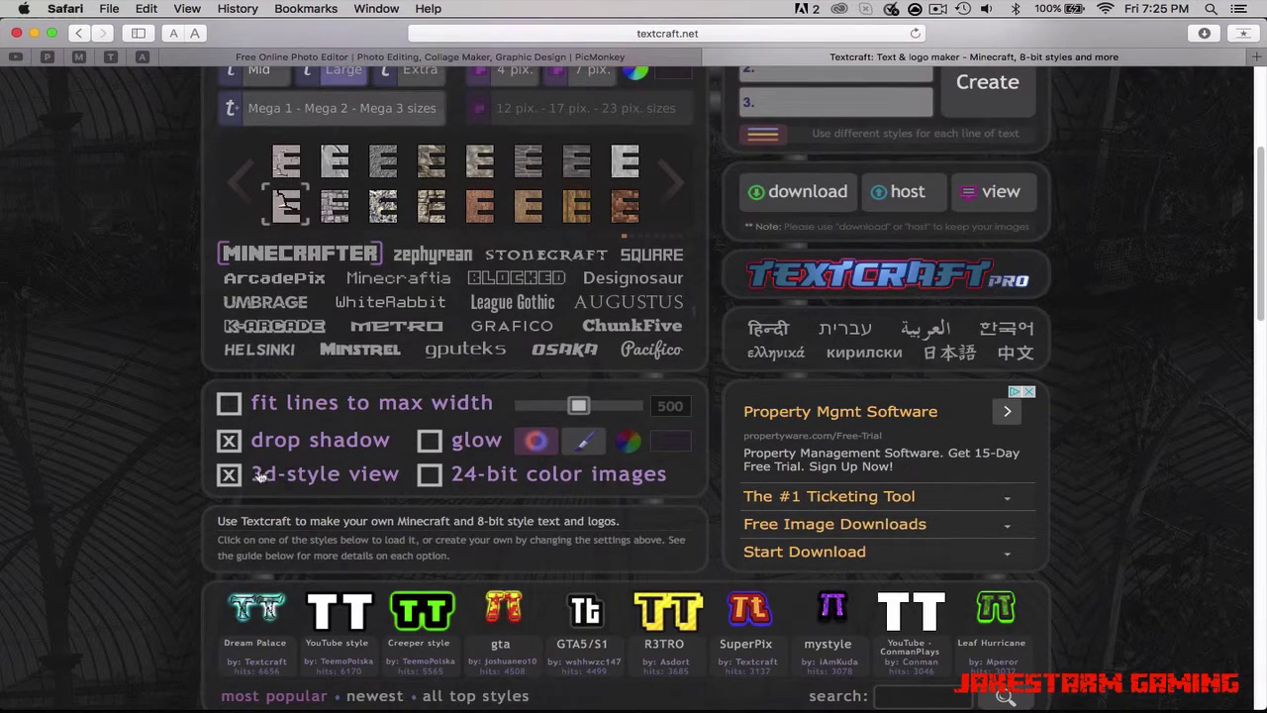
pyautogui.scroll(5, 860, 337)
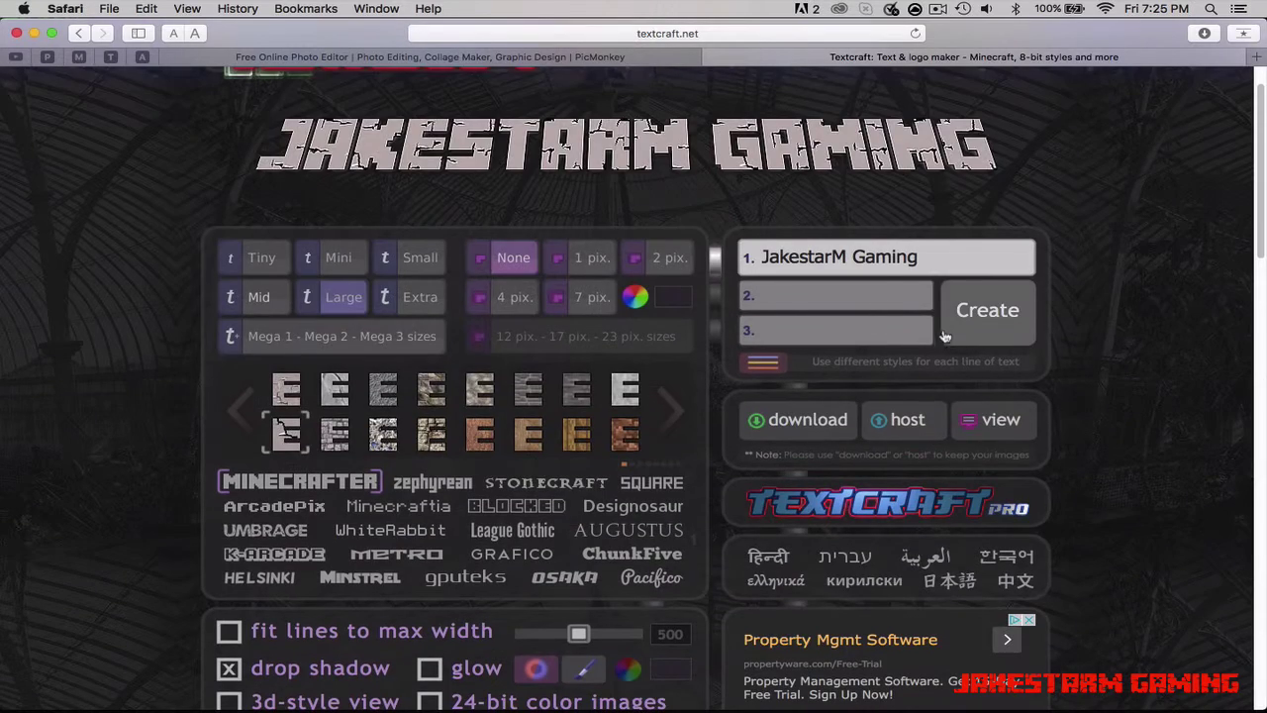
pyautogui.click(961, 326)
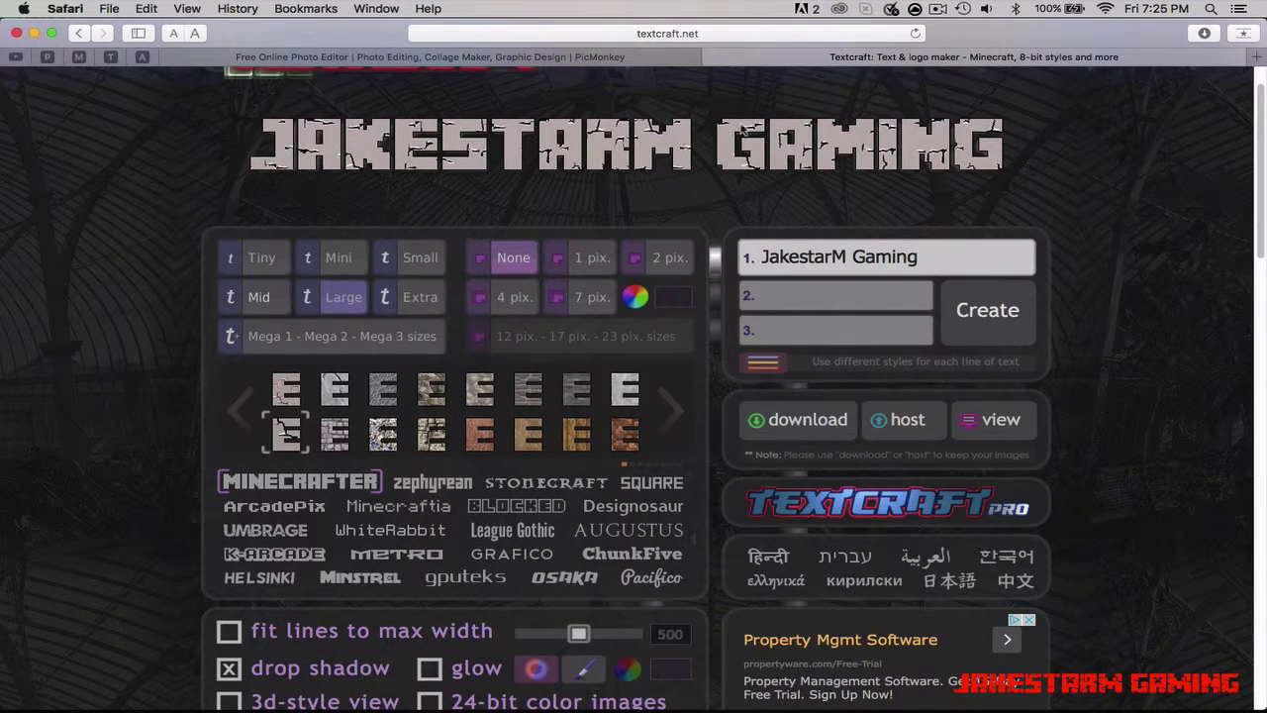
# - Save the generated text PNG onto the desktop and go back to PicMonkey
pyautogui.moveTo(325, 36); pyautogui.dragTo(707, 33)
pyautogui.moveTo(878, 148); pyautogui.dragTo(48, 198)
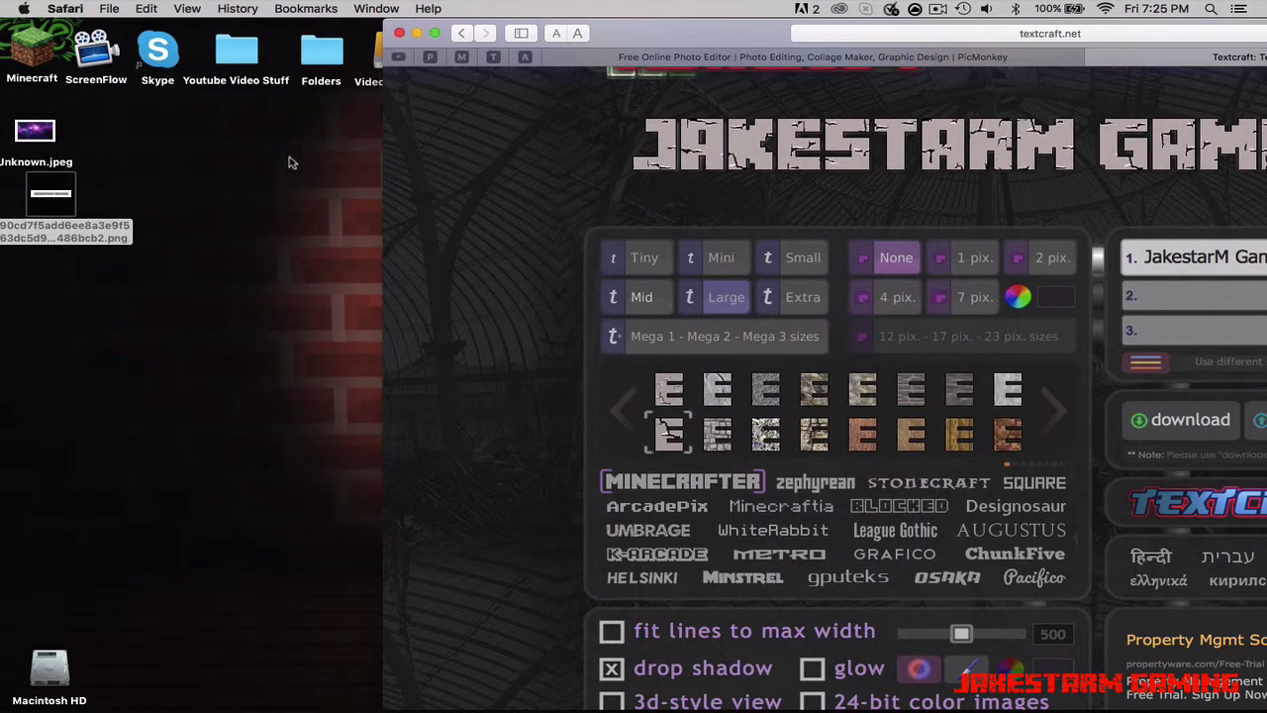
pyautogui.doubleClick(643, 35)
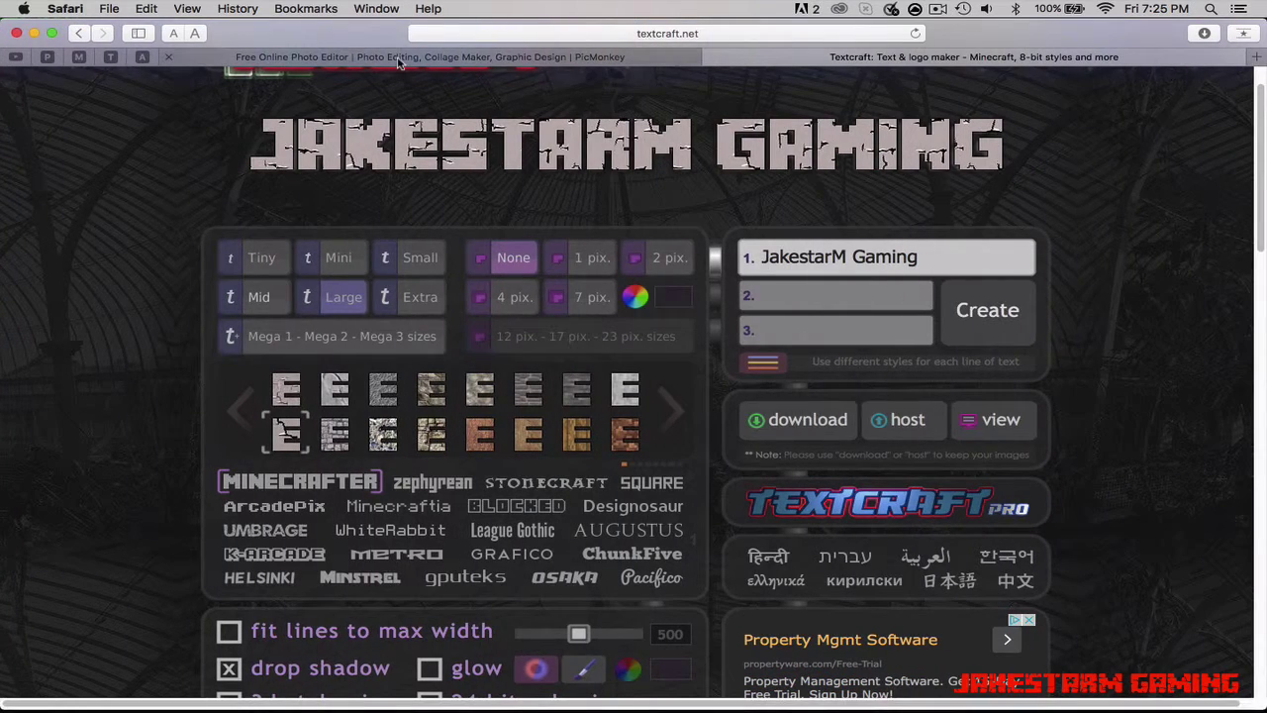
pyautogui.click(399, 59)
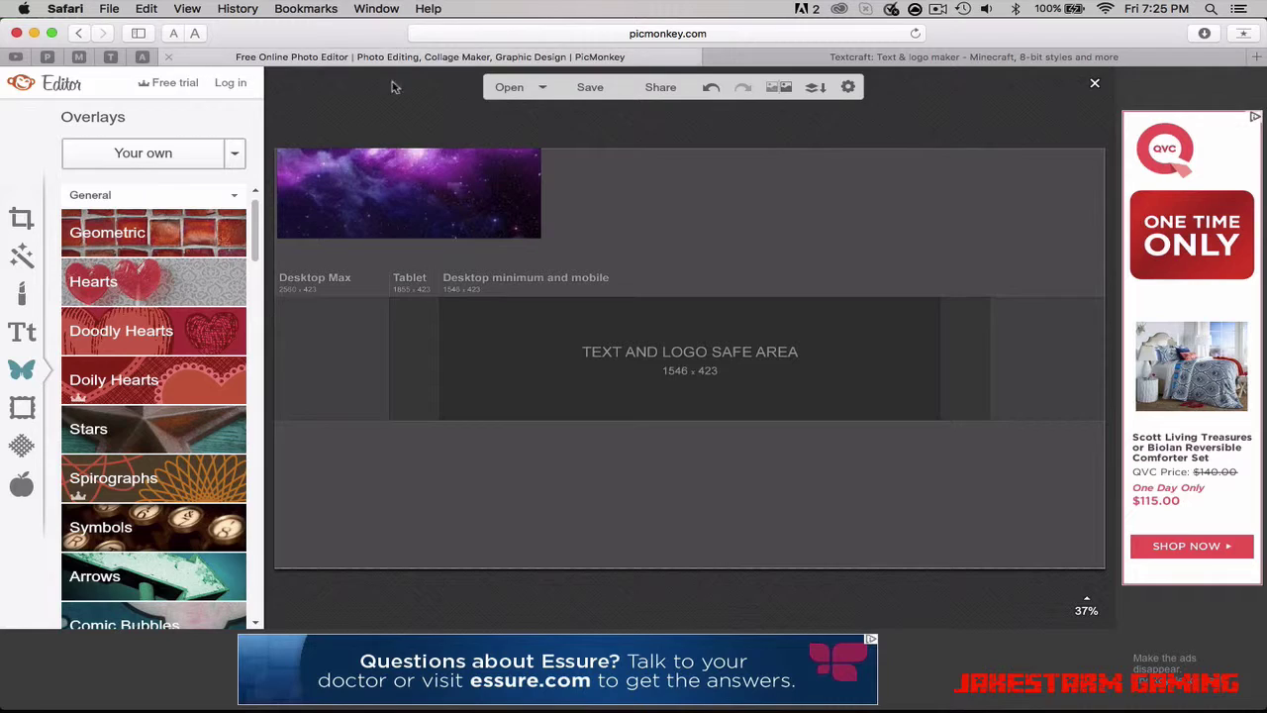
# - Add the saved name-text PNG from the Desktop as another overlay
pyautogui.click(154, 154)
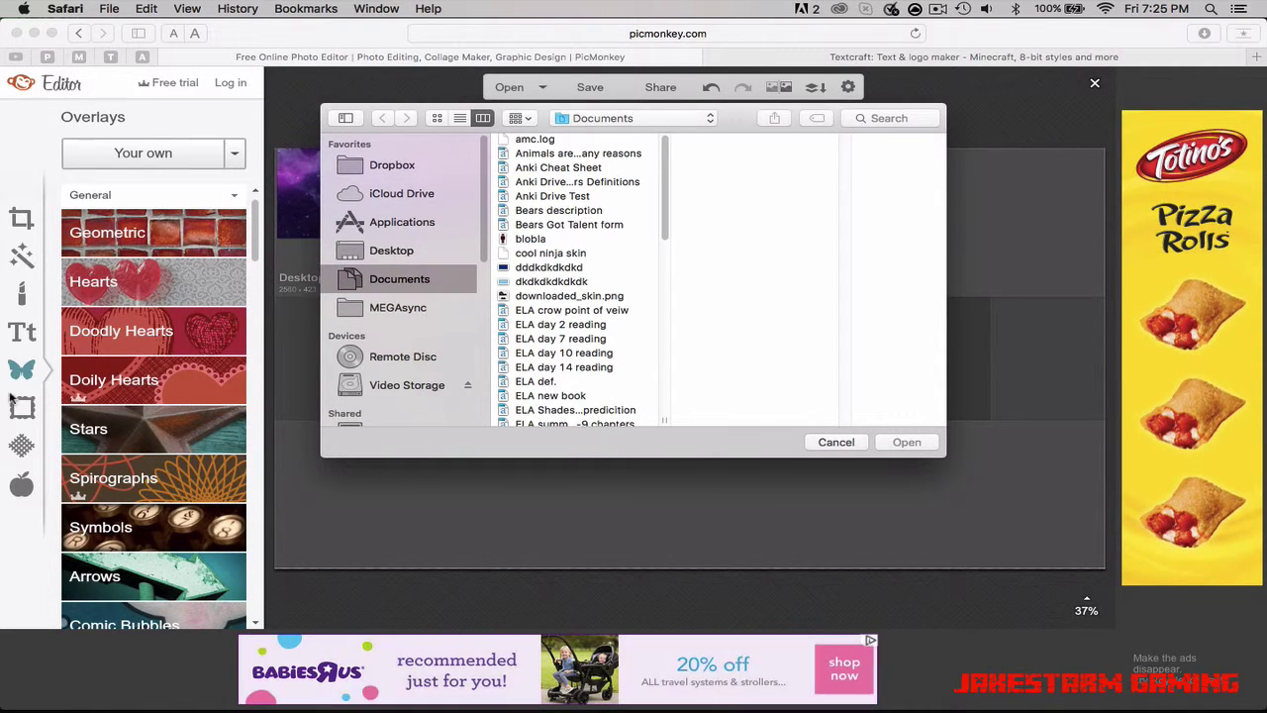
pyautogui.click(384, 251)
pyautogui.click(558, 142)
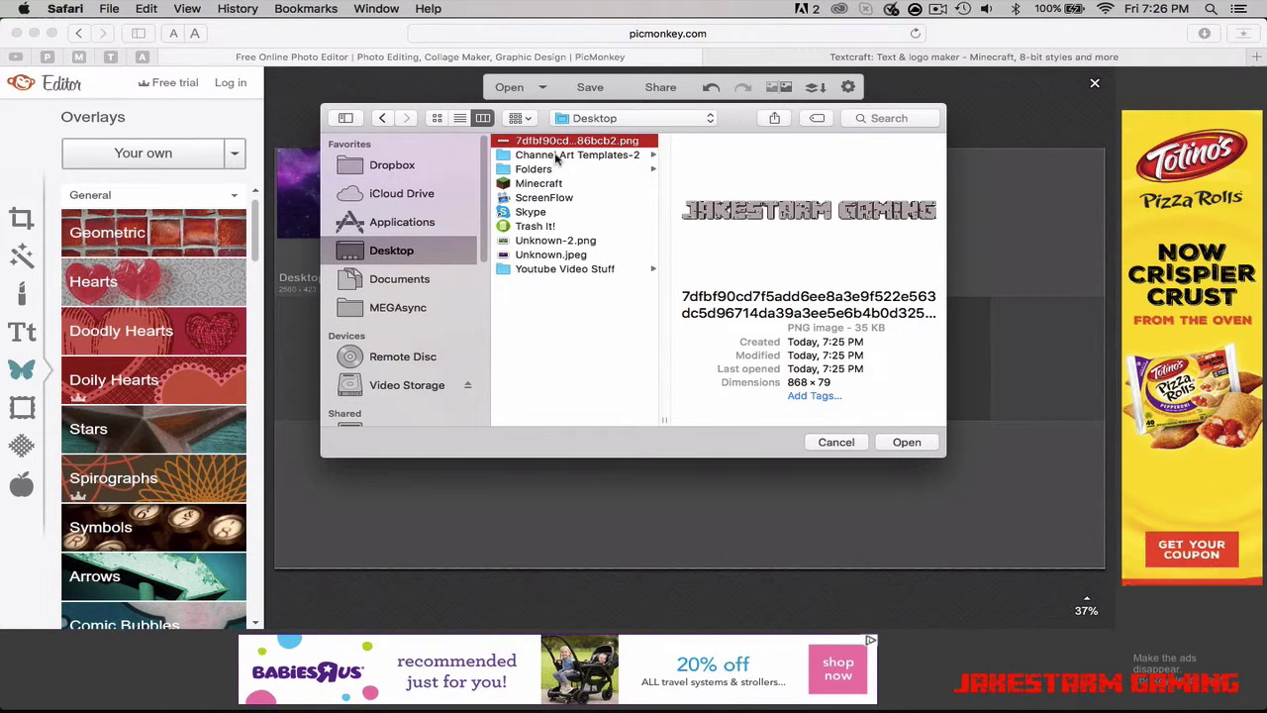
pyautogui.click(903, 444)
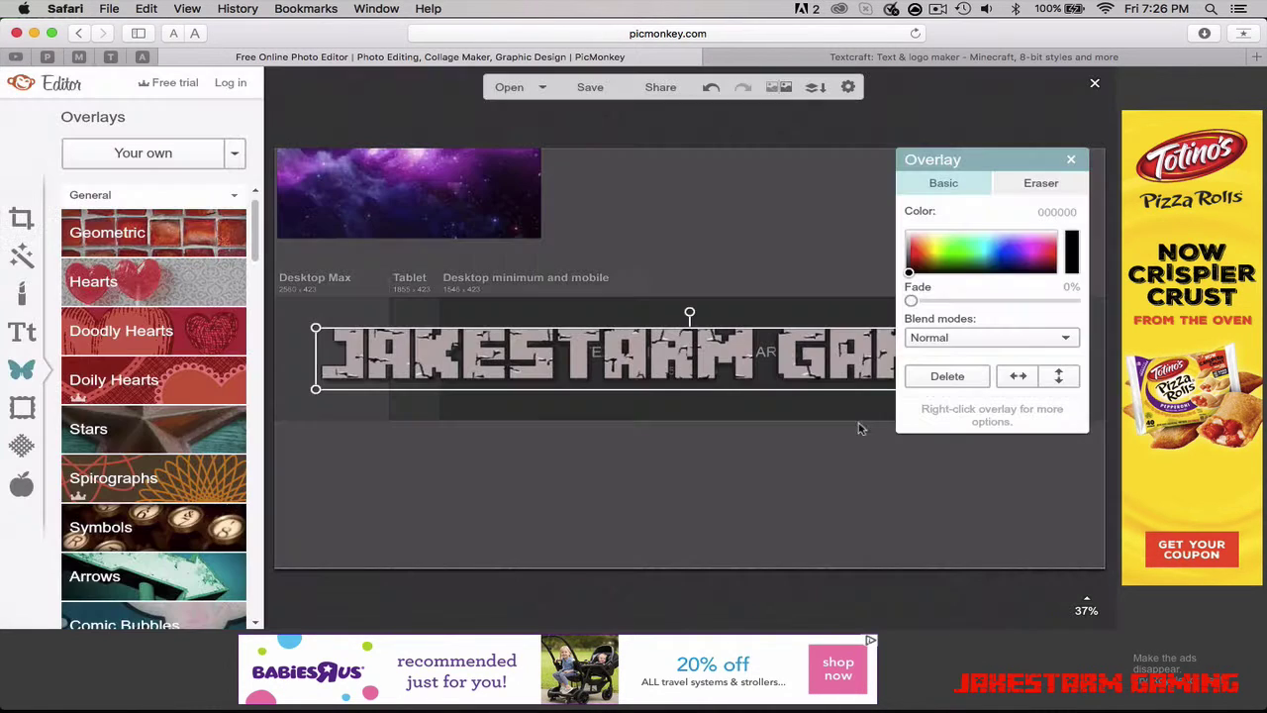
# - Shrink the name overlay and centre it inside the text and logo safe area
pyautogui.moveTo(980, 164); pyautogui.dragTo(962, 549)
pyautogui.moveTo(912, 359)
pyautogui.mouseDown()
pyautogui.moveTo(857, 351)
pyautogui.moveTo(896, 361)
pyautogui.mouseUp()
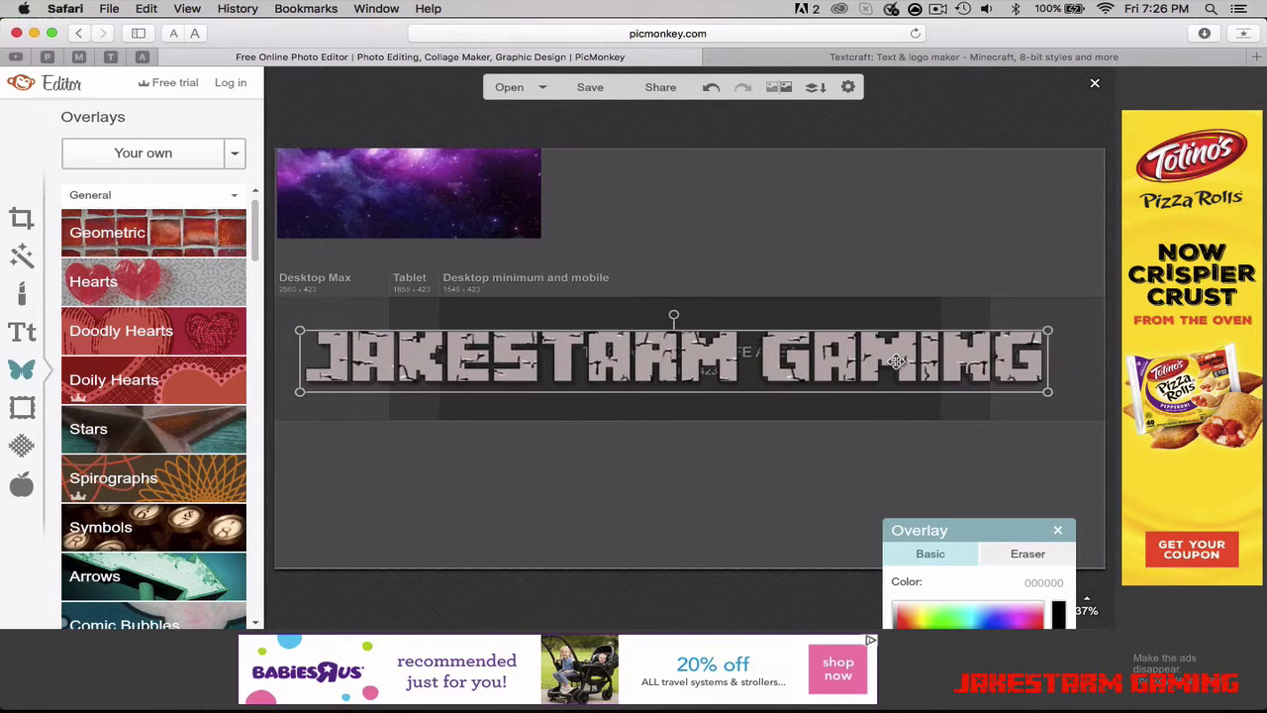
pyautogui.moveTo(1047, 333); pyautogui.dragTo(936, 370)
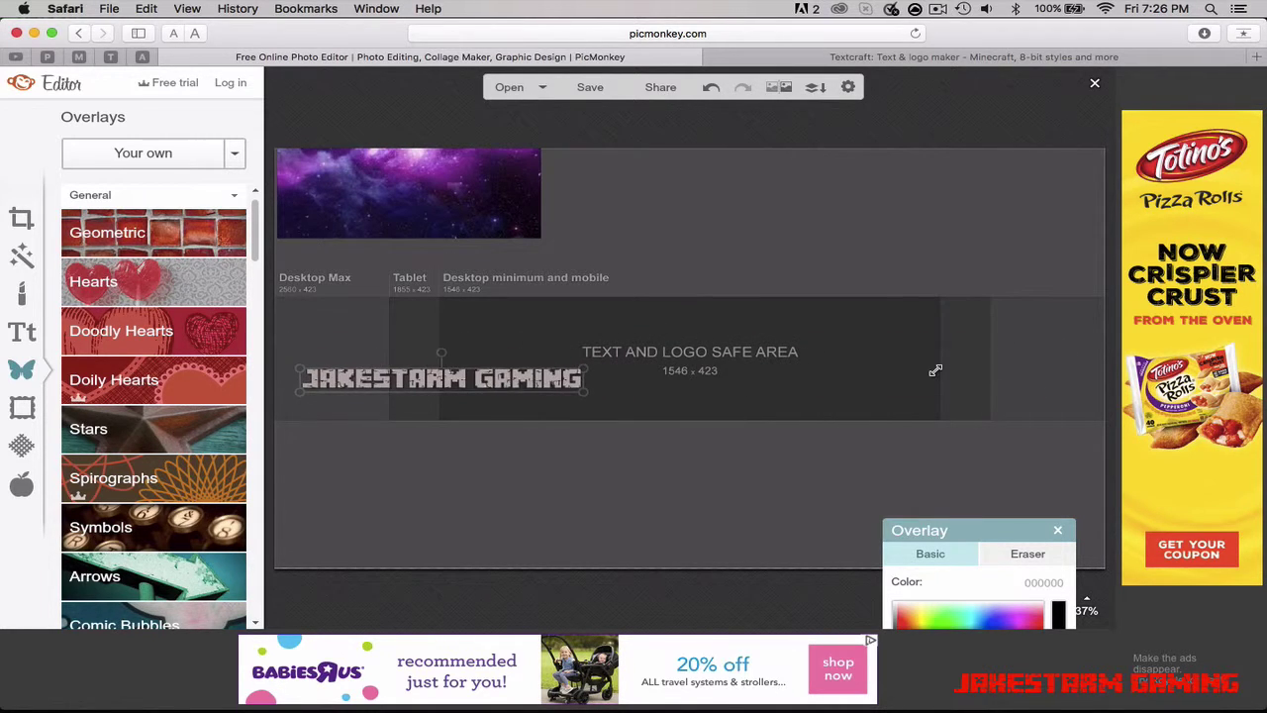
pyautogui.moveTo(525, 383); pyautogui.dragTo(792, 357)
pyautogui.click(896, 154)
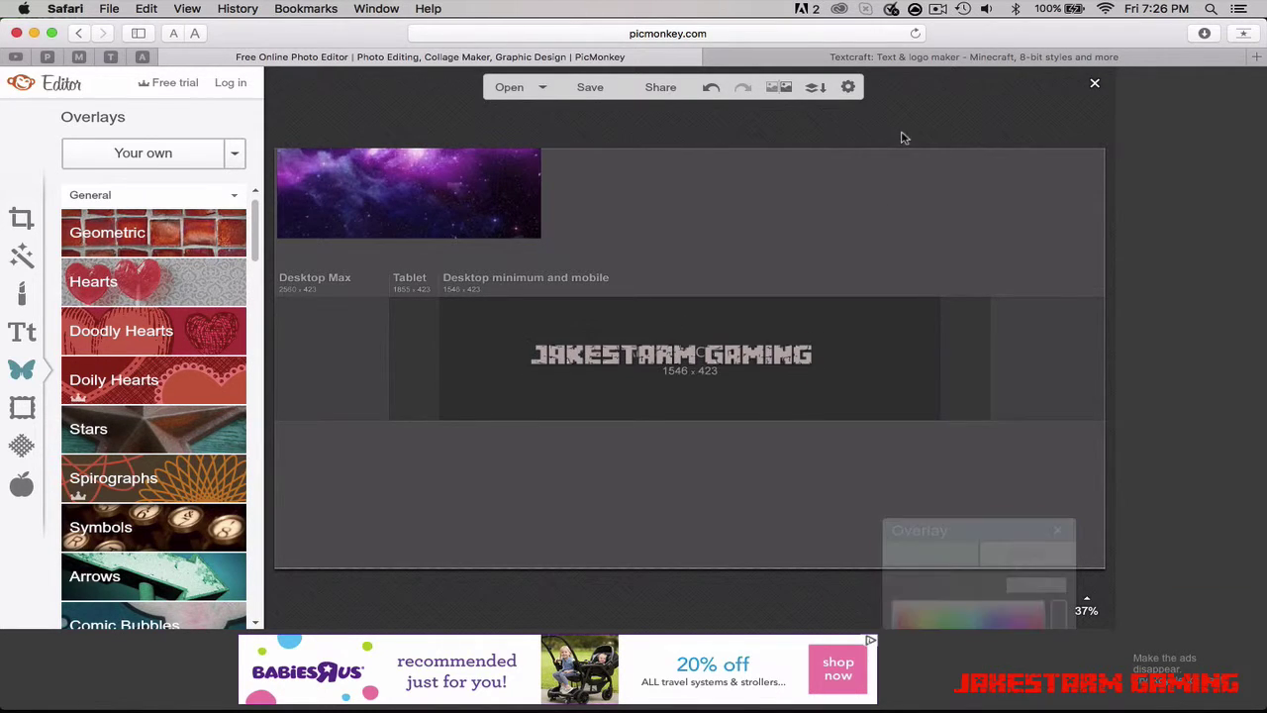
pyautogui.moveTo(619, 361); pyautogui.dragTo(608, 352)
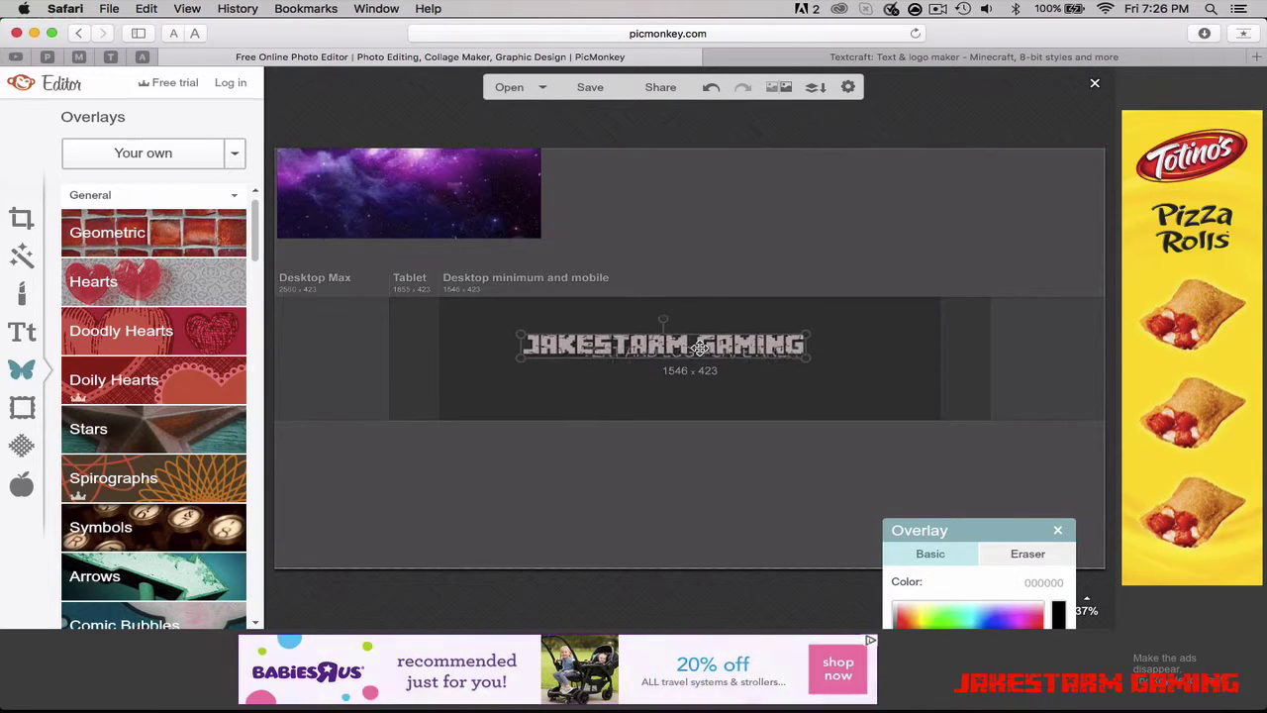
pyautogui.moveTo(808, 362); pyautogui.dragTo(778, 357)
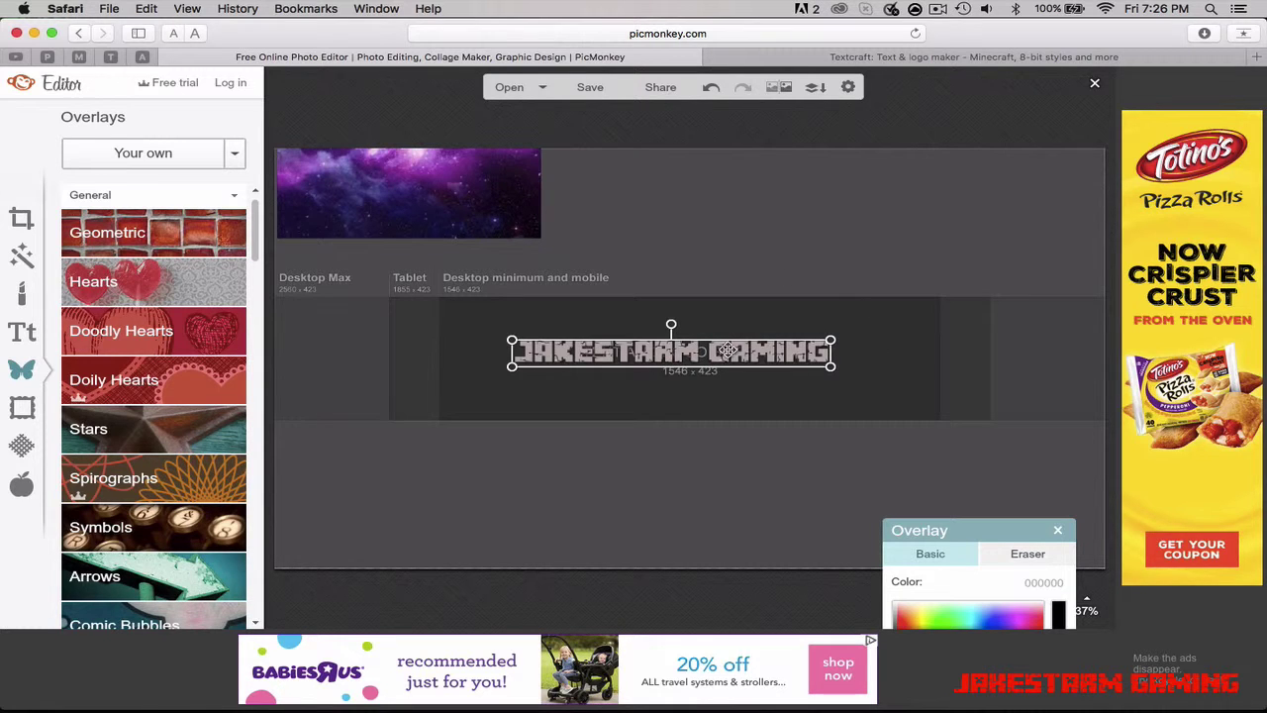
pyautogui.moveTo(727, 351); pyautogui.dragTo(733, 352)
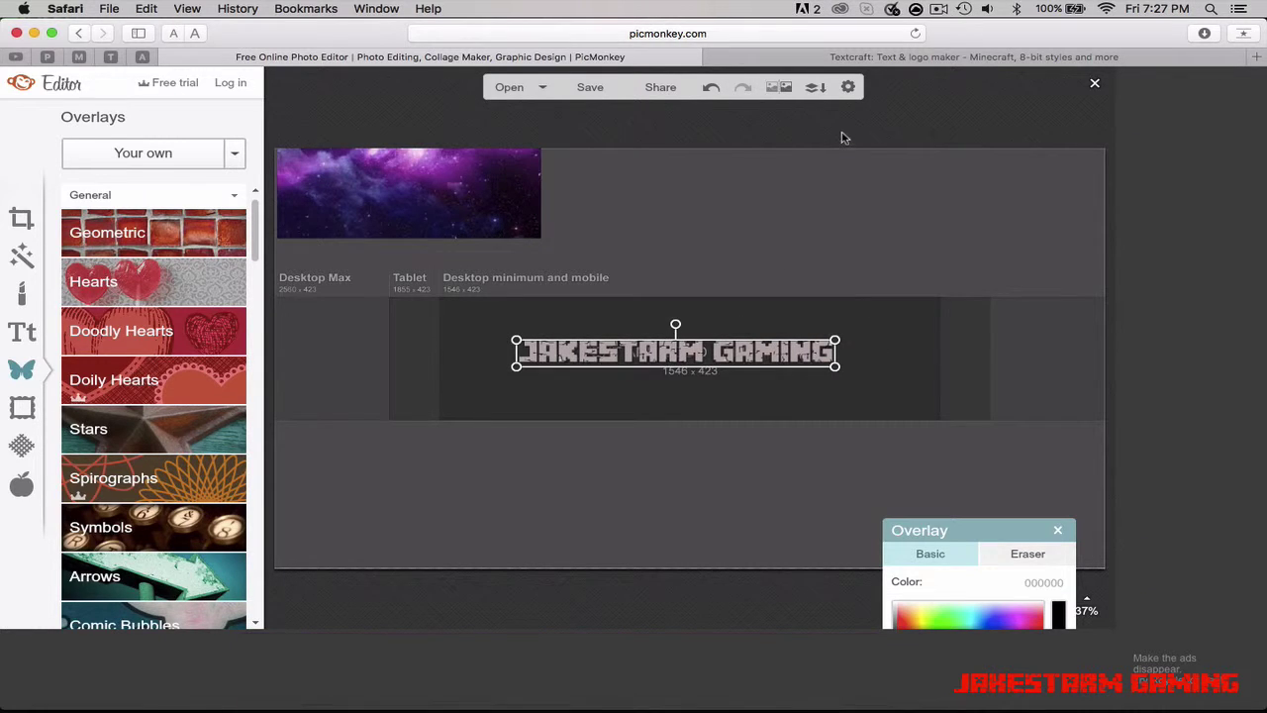
pyautogui.click(772, 212)
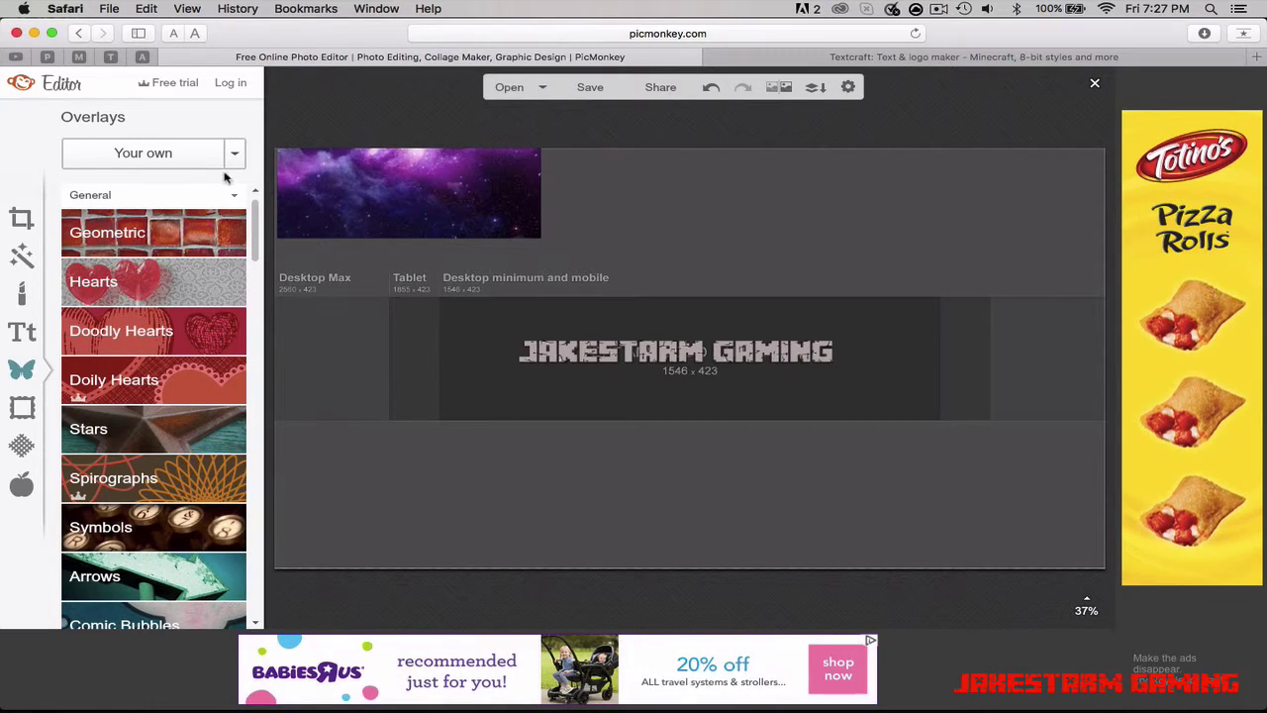
pyautogui.click(948, 58)
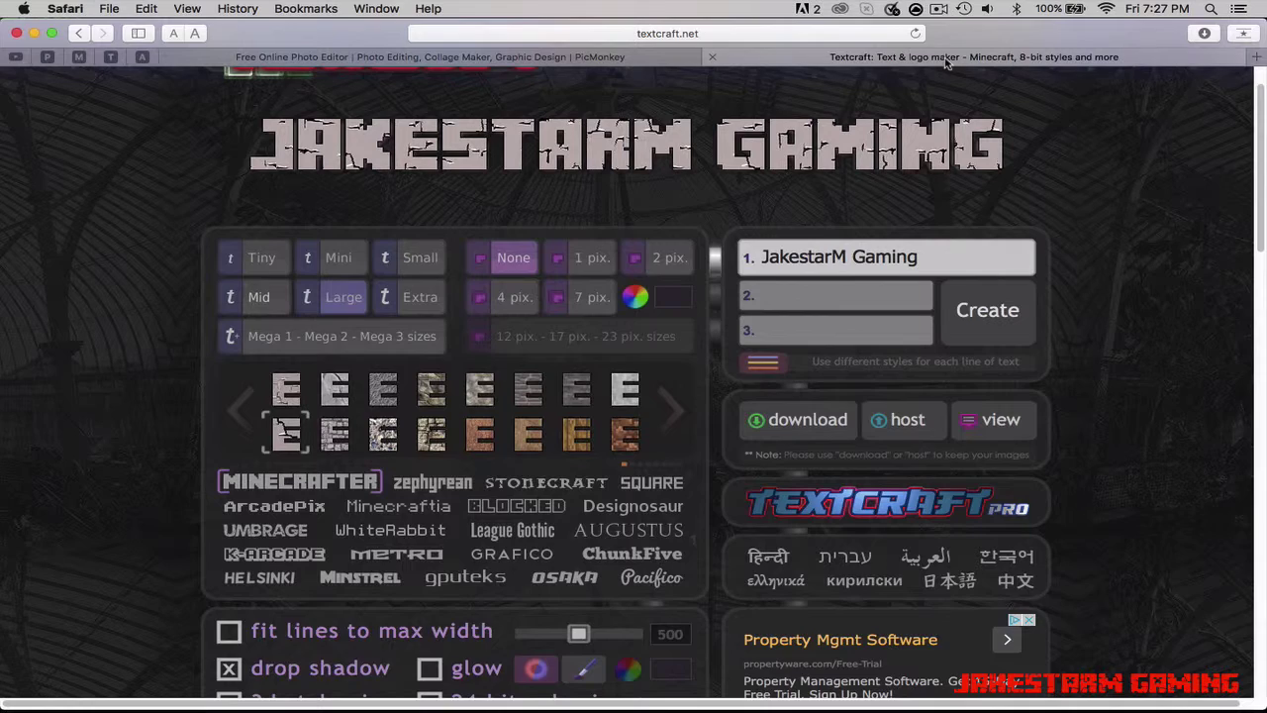
pyautogui.scroll(1, 842, 158)
pyautogui.scroll(-5, 850, 161)
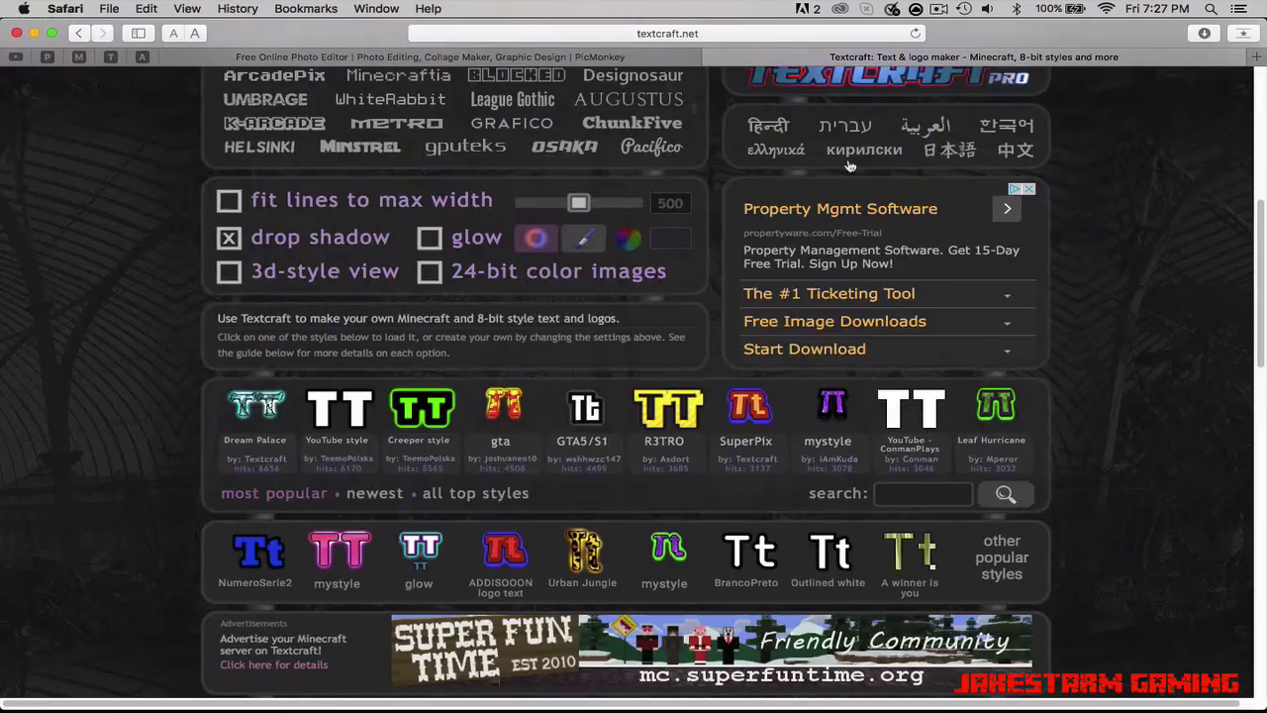
pyautogui.scroll(5, 822, 162)
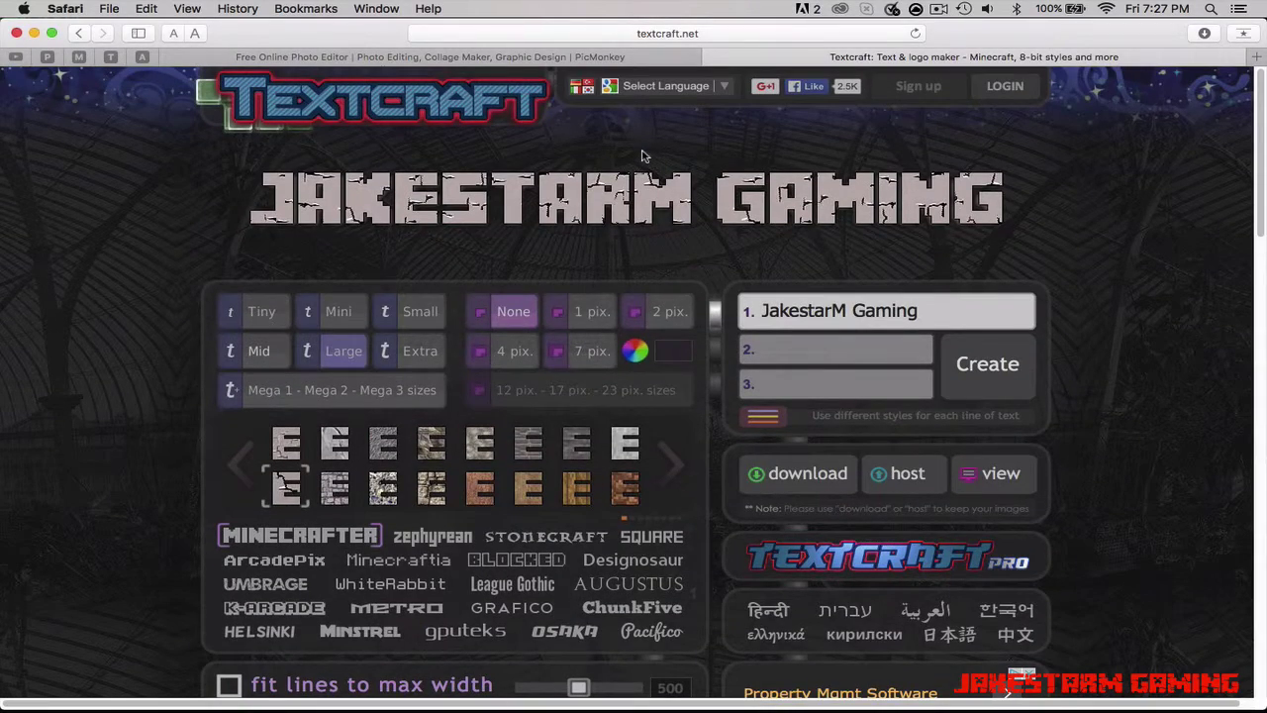
pyautogui.moveTo(303, 32); pyautogui.dragTo(432, 33)
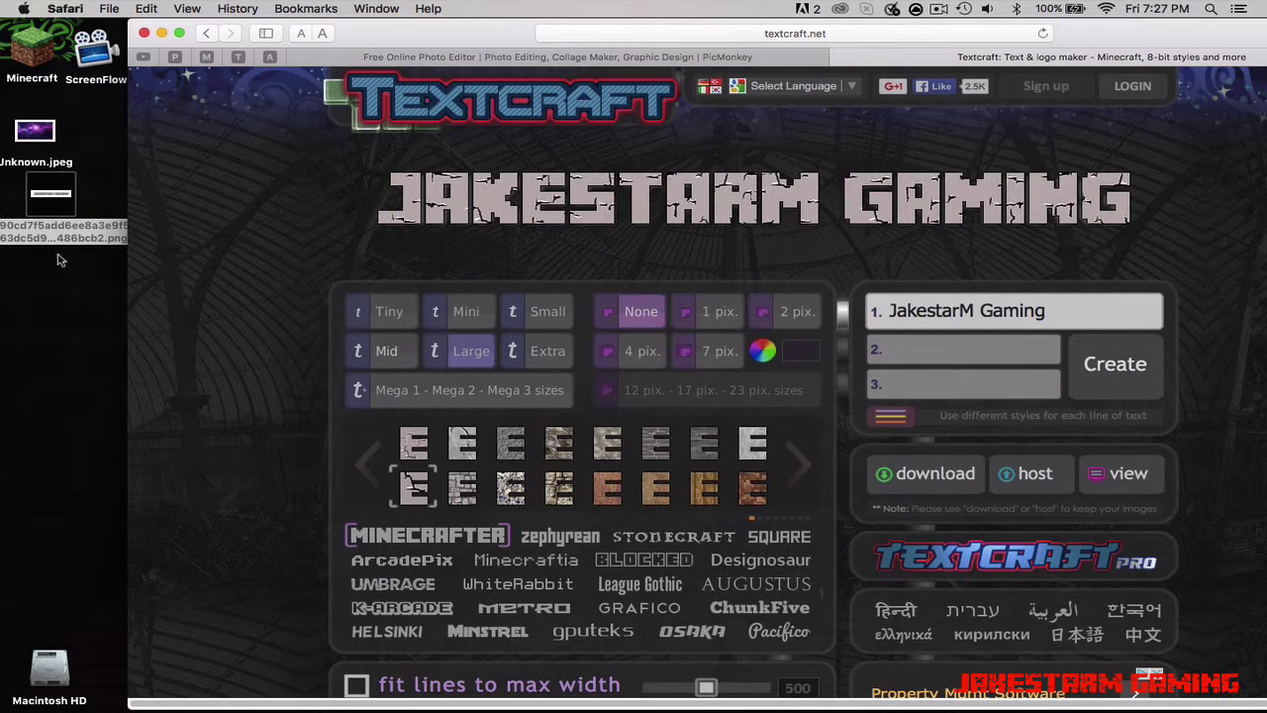
pyautogui.moveTo(418, 40); pyautogui.dragTo(289, 39)
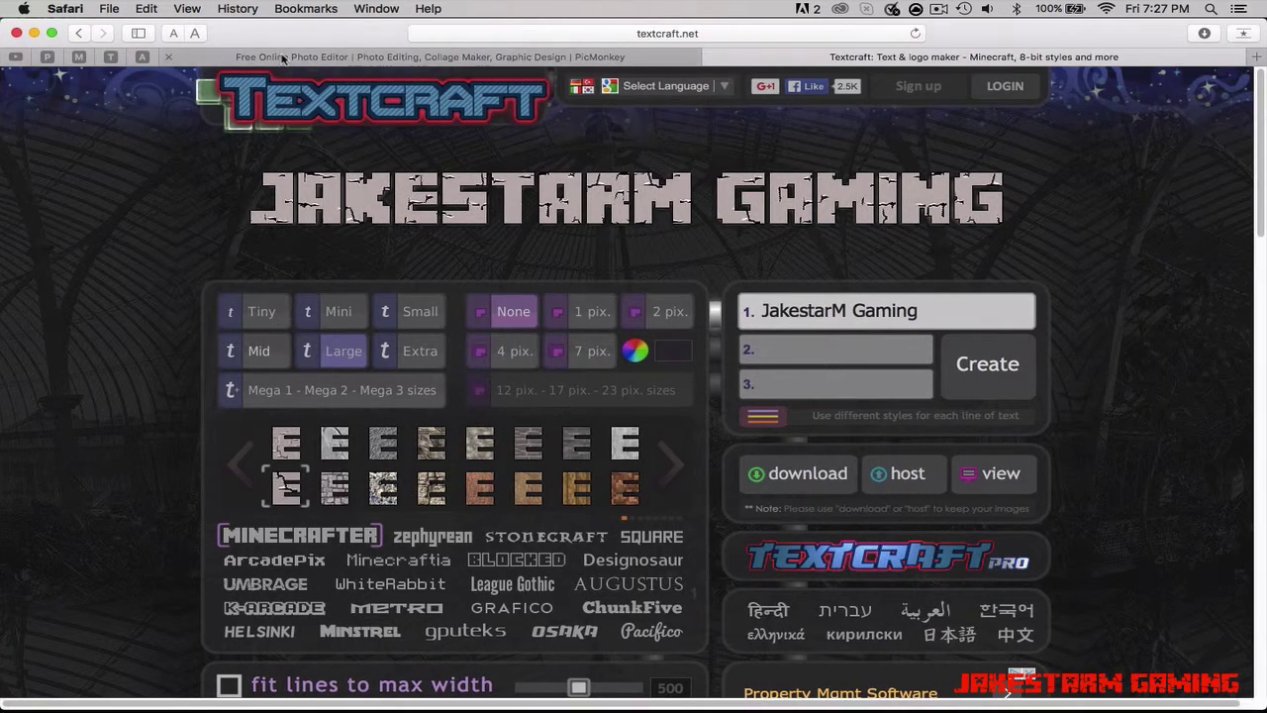
pyautogui.click(297, 57)
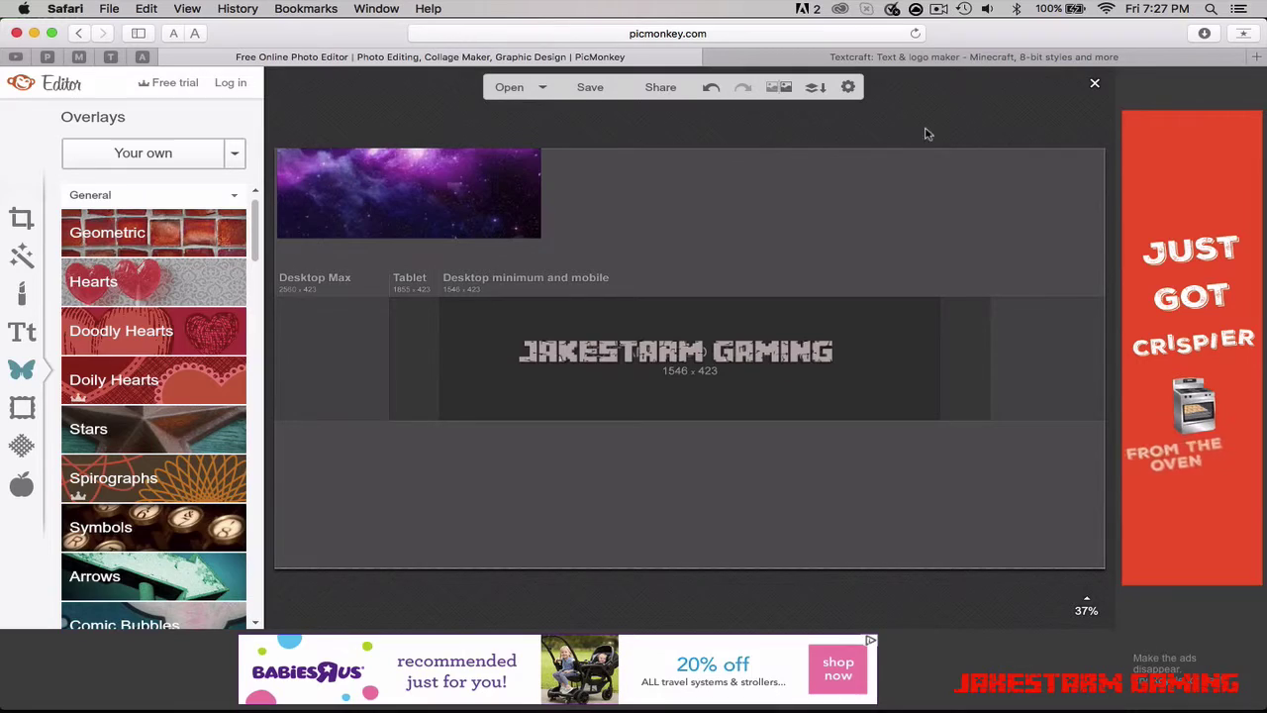
pyautogui.click(968, 61)
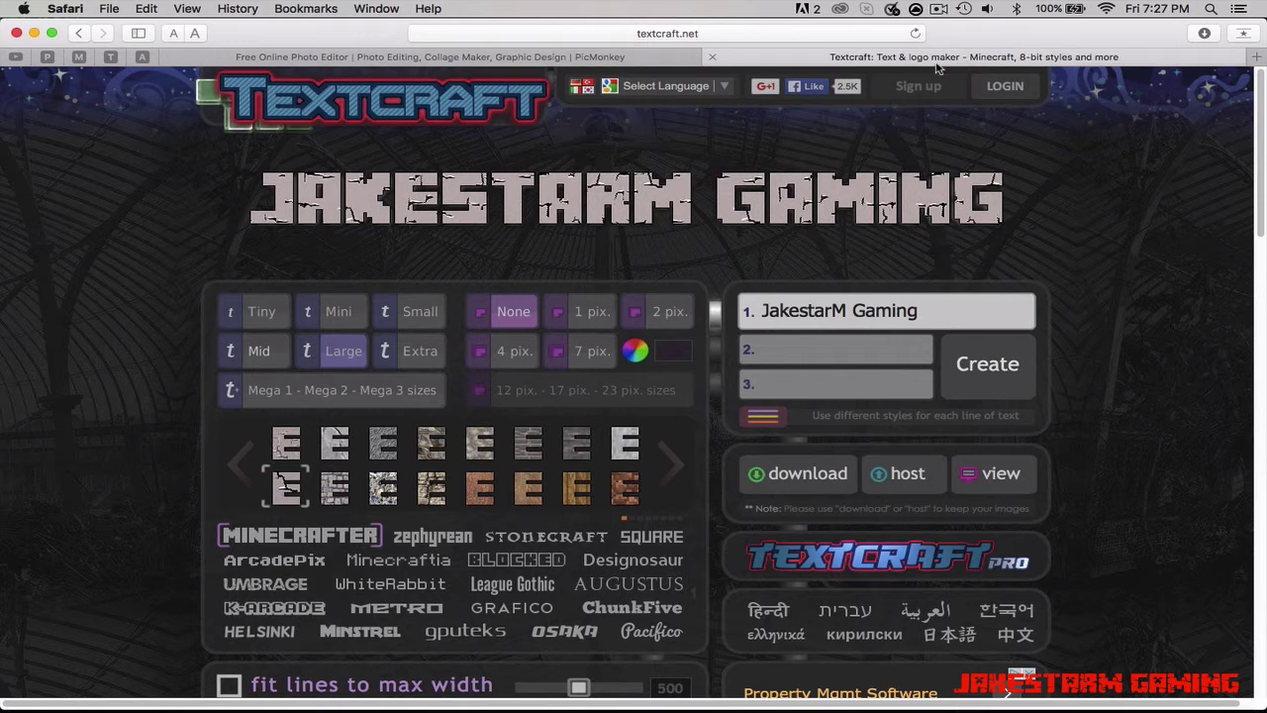
pyautogui.click(791, 38)
# - In Nova Skin, pose the right arm raised to -135 and take a Photo render
pyautogui.click(626, 85)
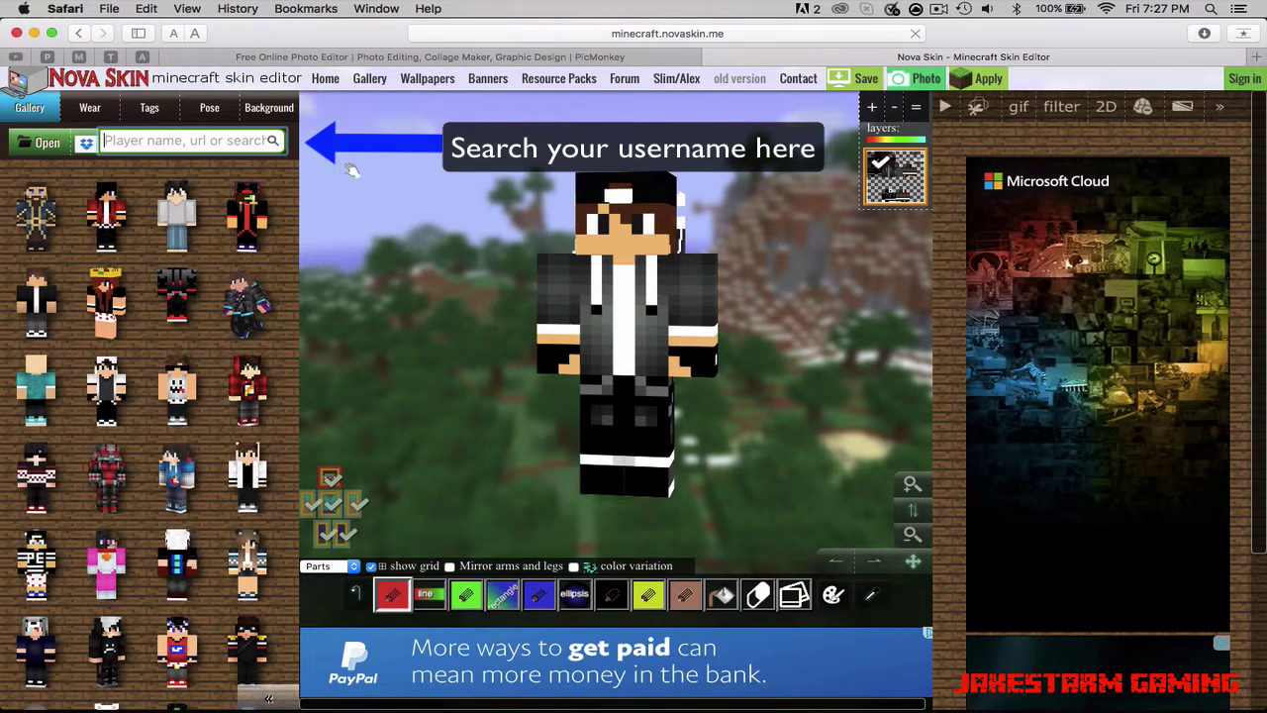
pyautogui.click(210, 109)
pyautogui.scroll(-5, 175, 383)
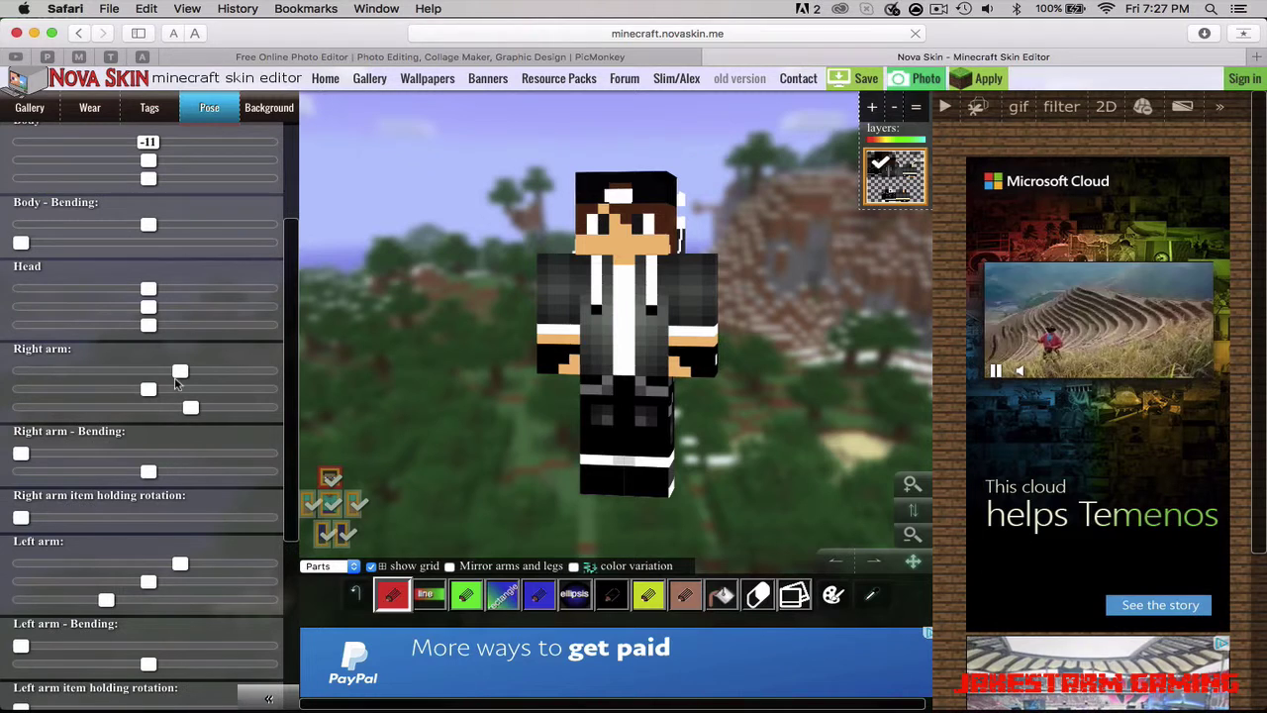
pyautogui.moveTo(179, 371); pyautogui.dragTo(89, 371)
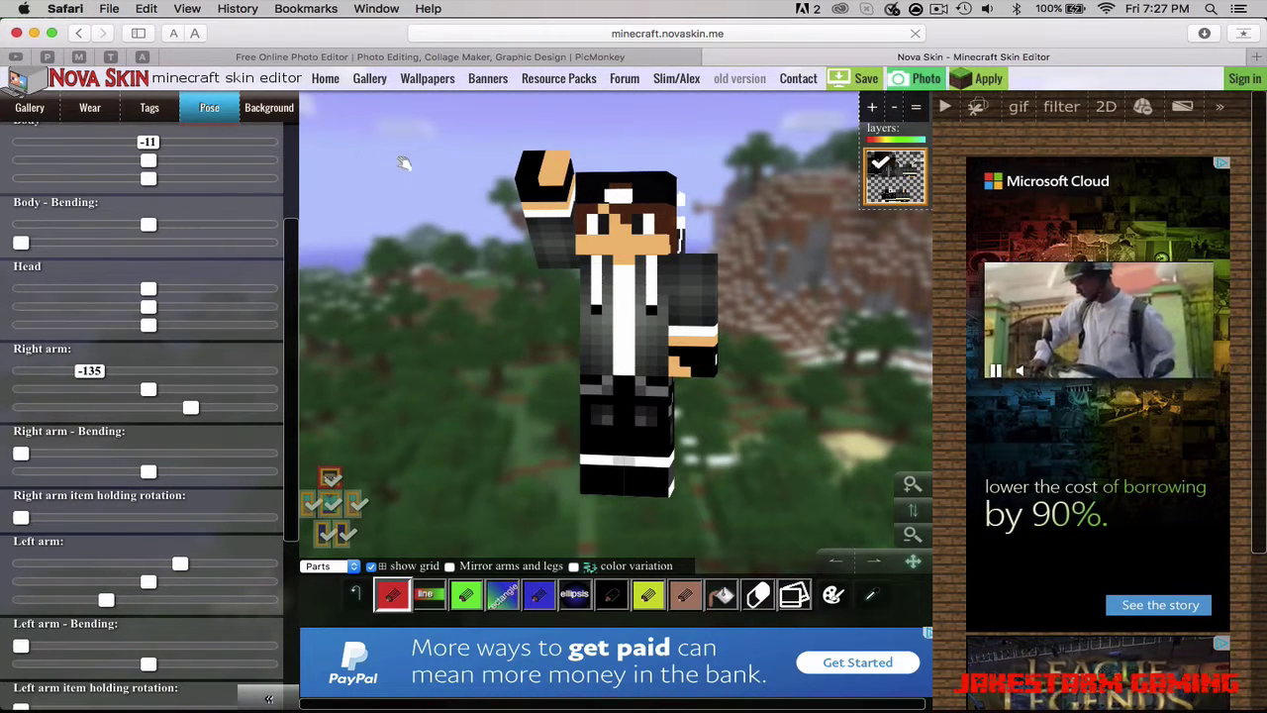
pyautogui.click(921, 80)
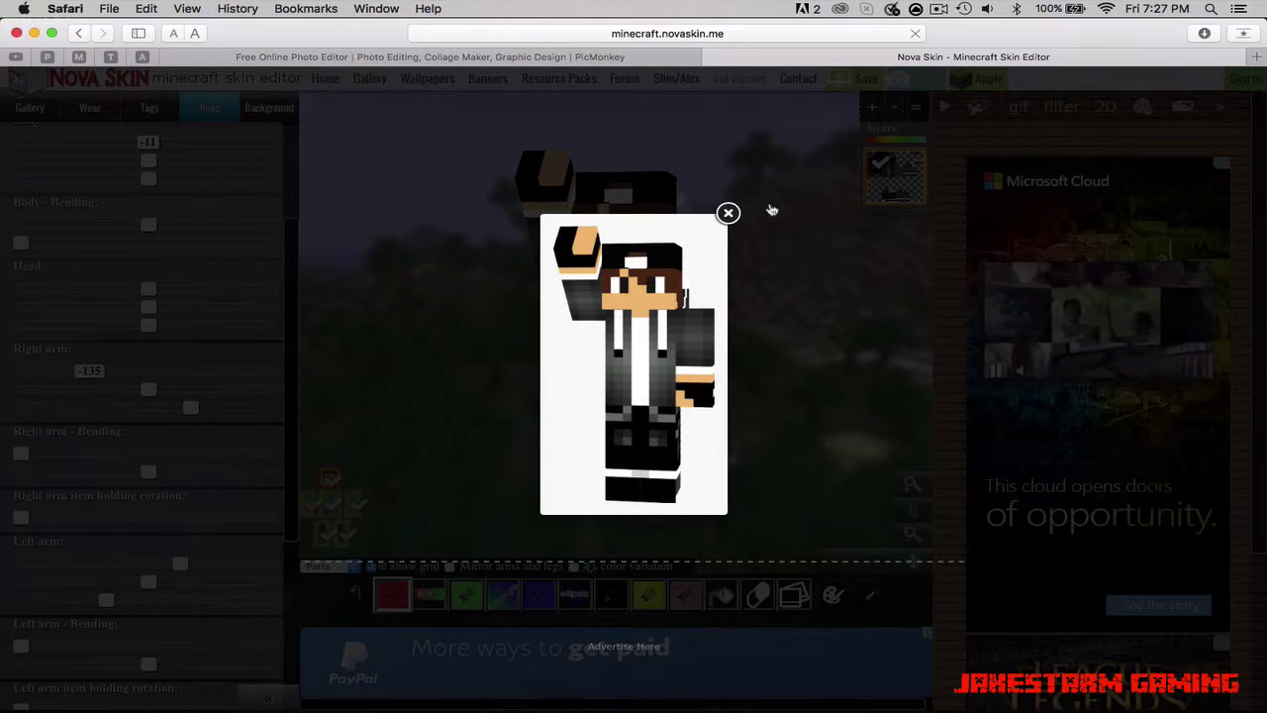
# - Save the posed skin render image to the Desktop as 'ME skin'
pyautogui.rightClick(636, 361)
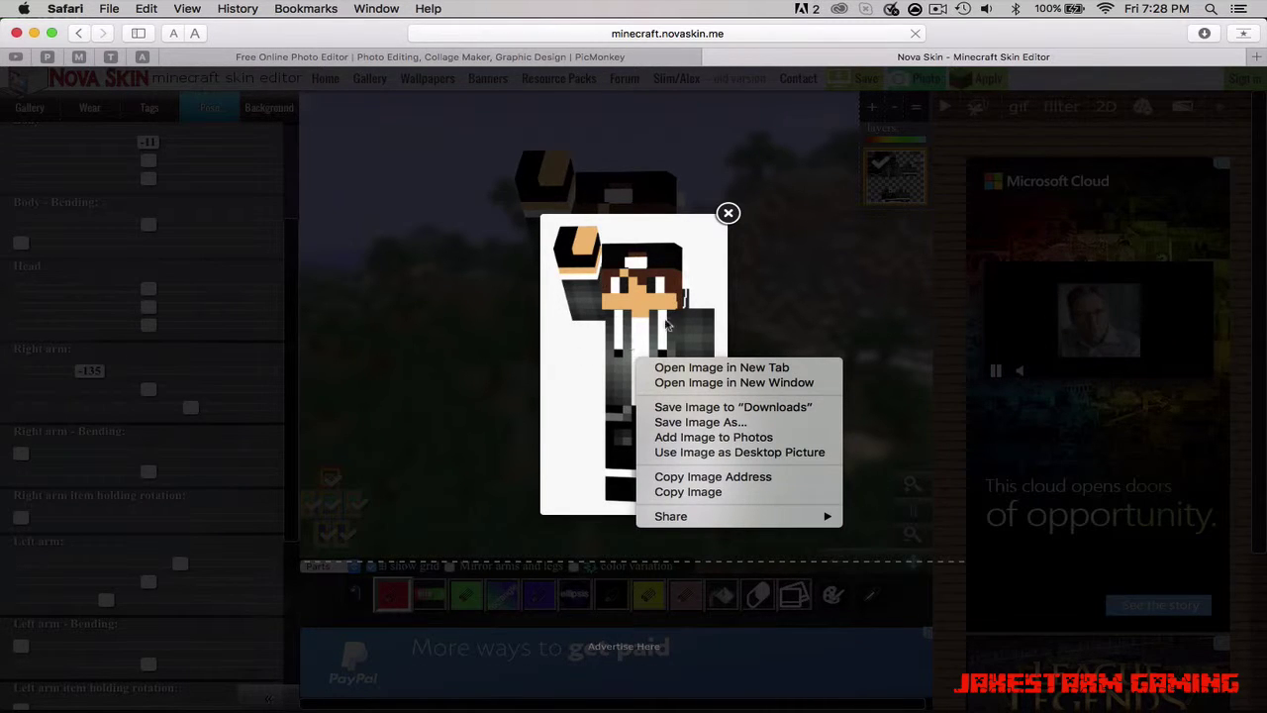
pyautogui.click(696, 423)
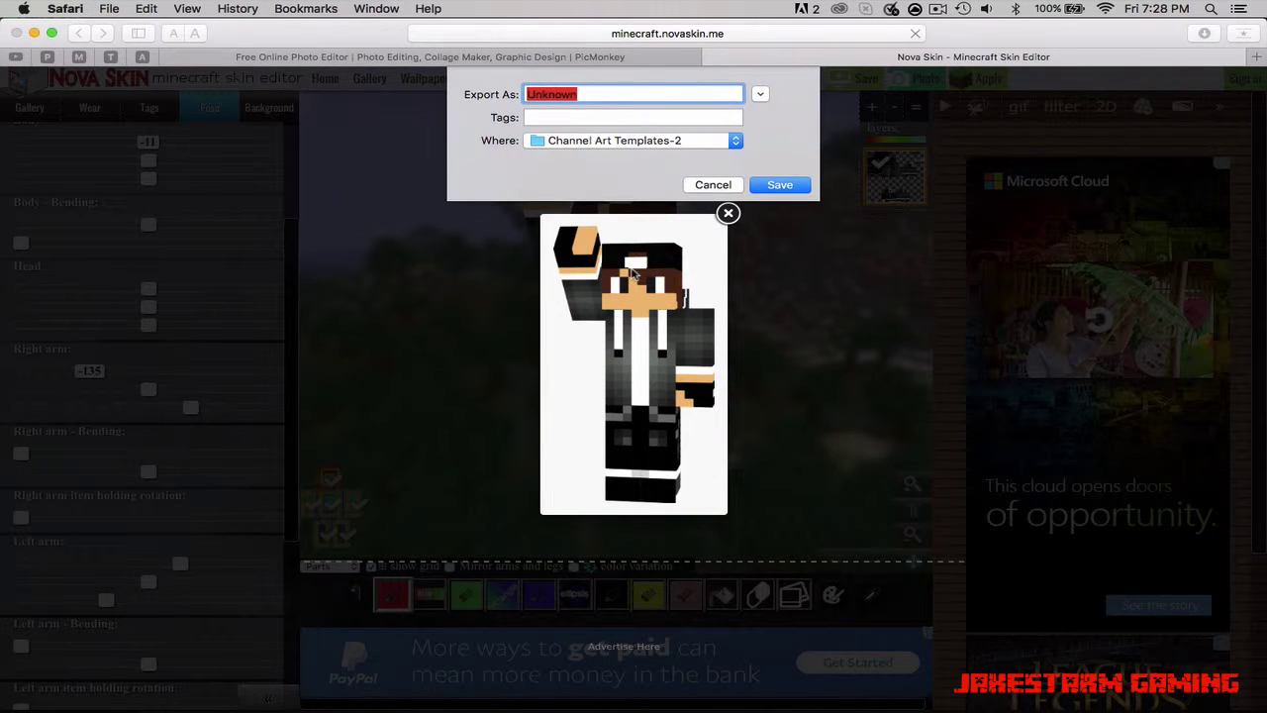
pyautogui.press('BackSpace')
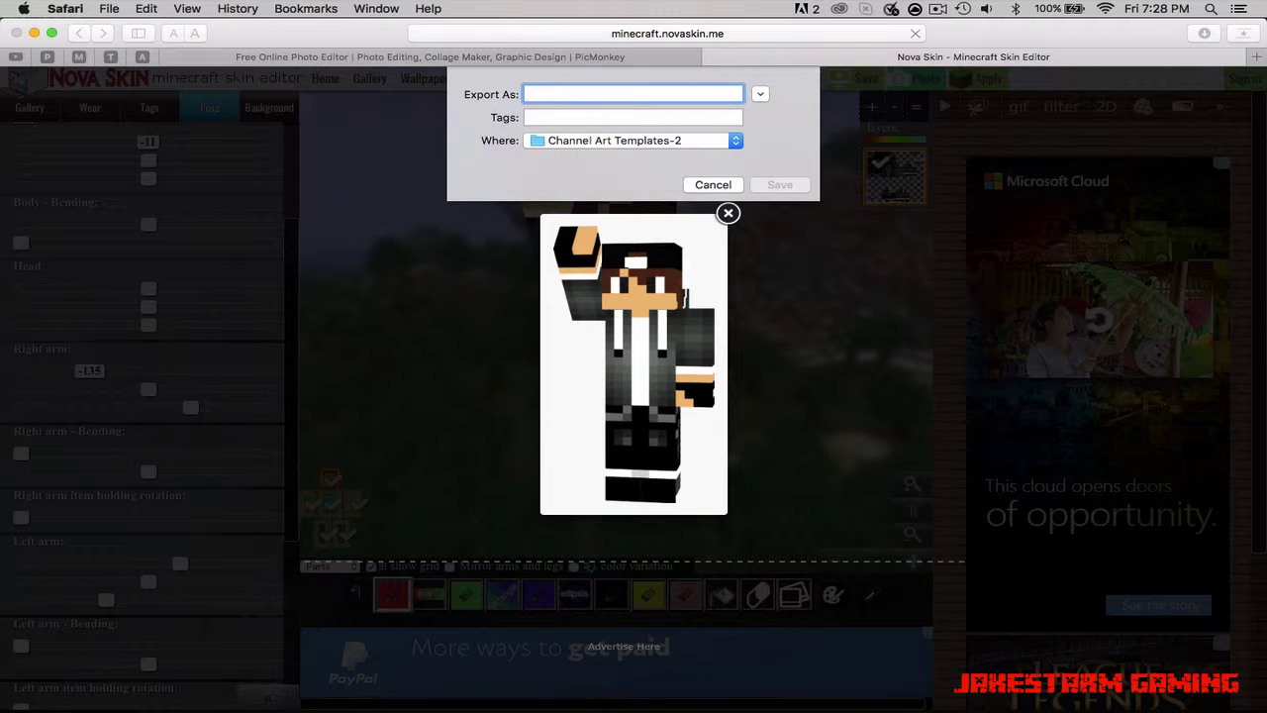
pyautogui.write('ME')
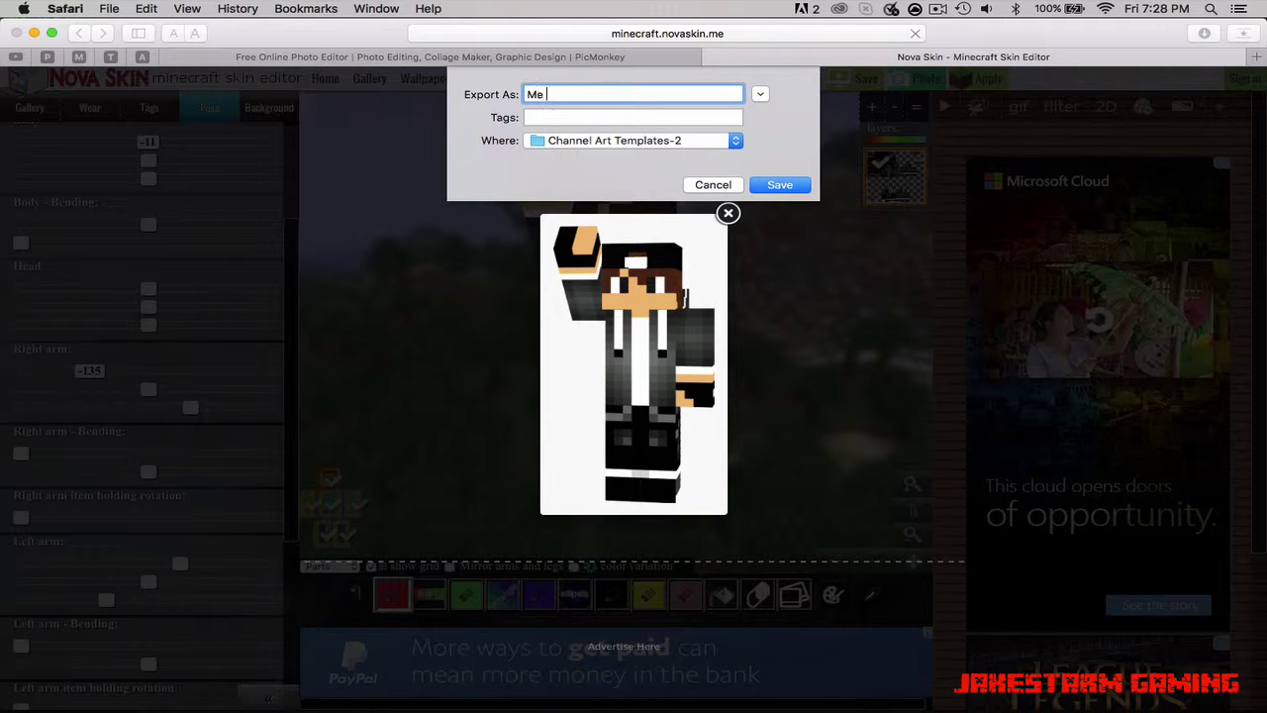
pyautogui.write(' skin')
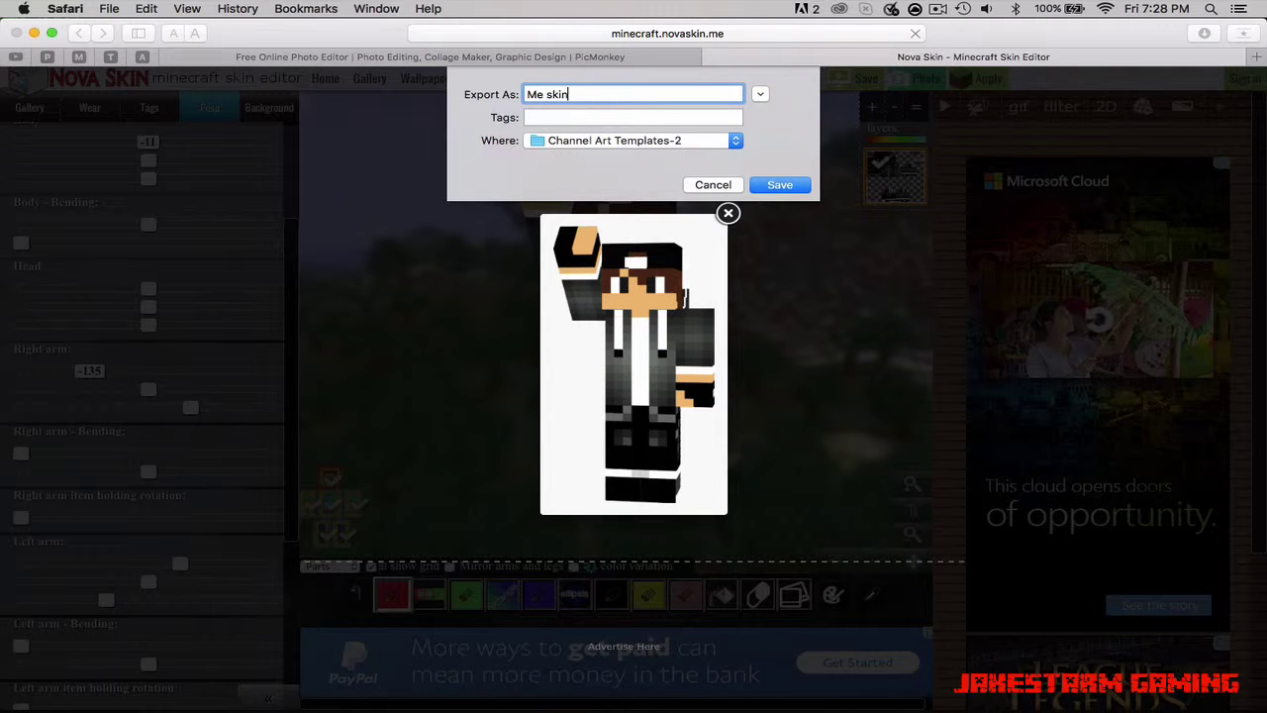
pyautogui.click(594, 142)
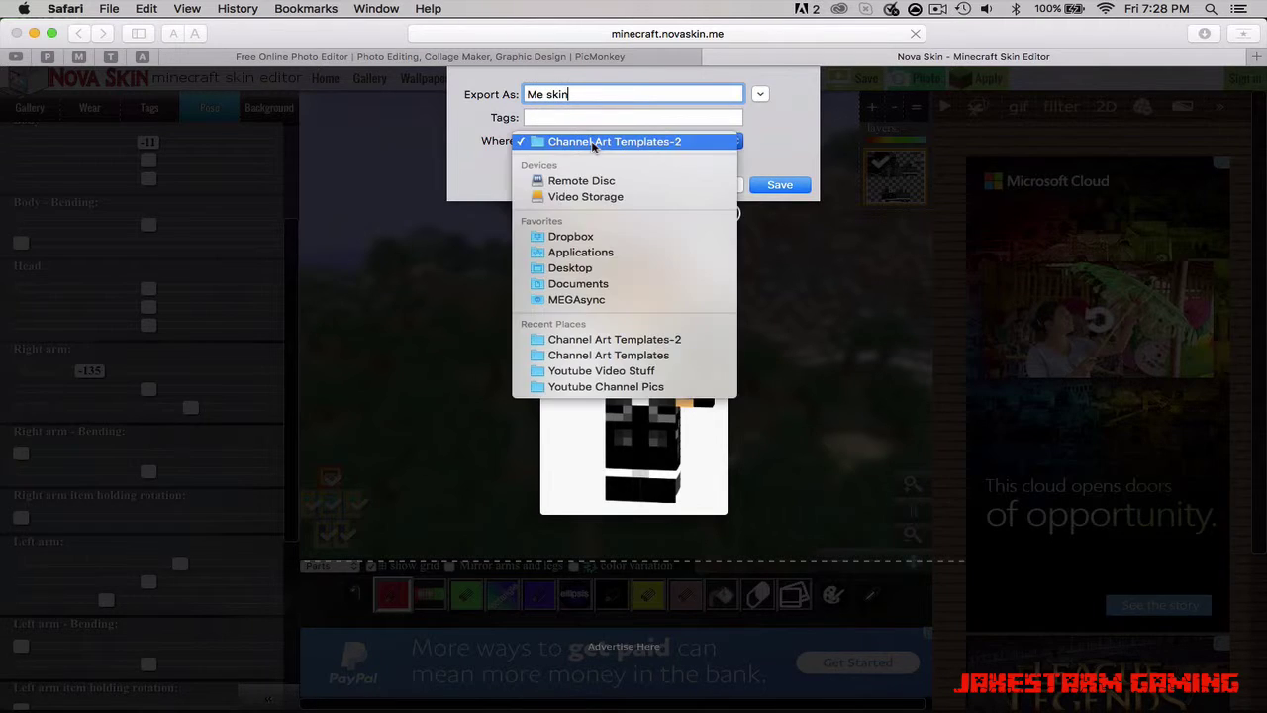
pyautogui.click(580, 267)
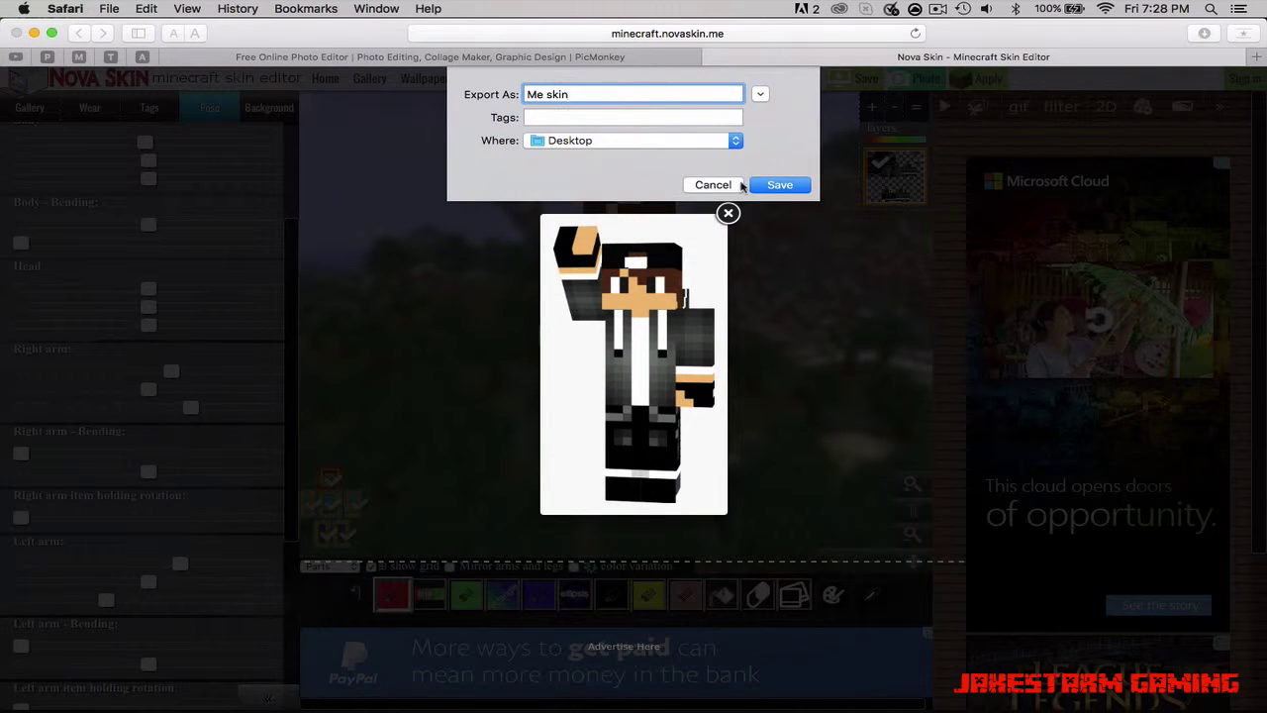
pyautogui.click(779, 185)
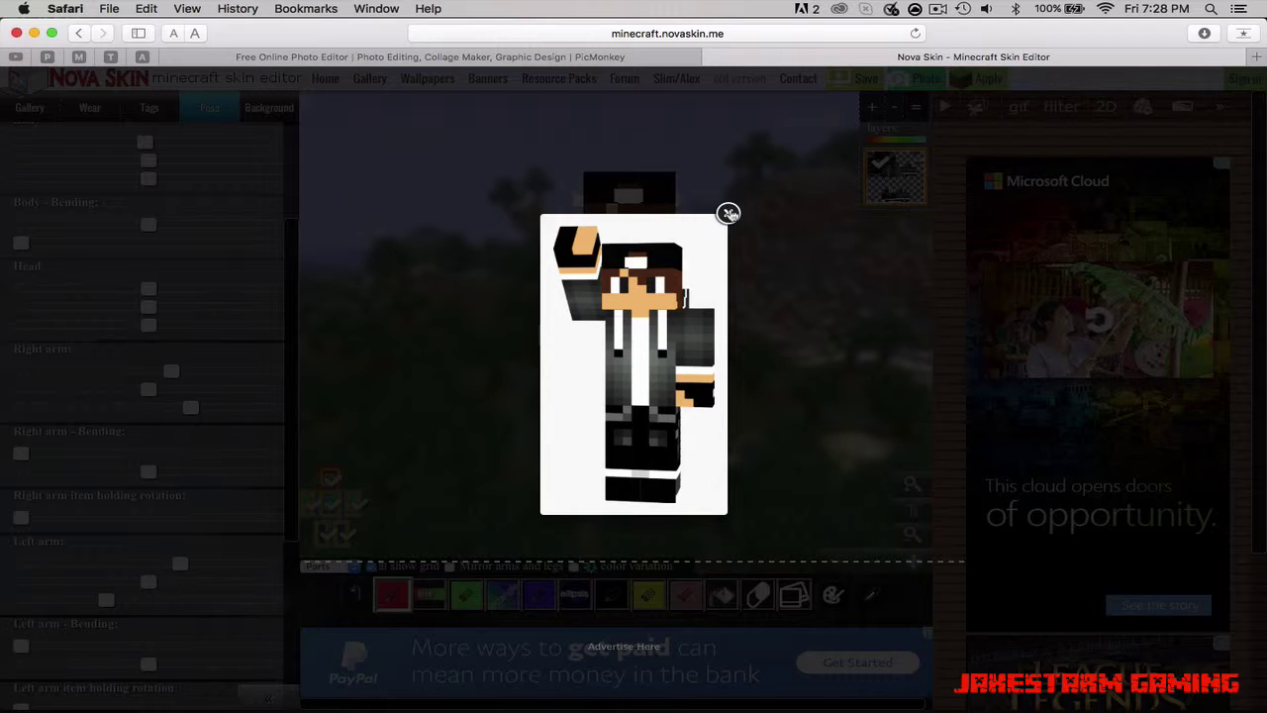
# - Close the skin preview and begin adding your own overlay image in PicMonkey
pyautogui.click(729, 214)
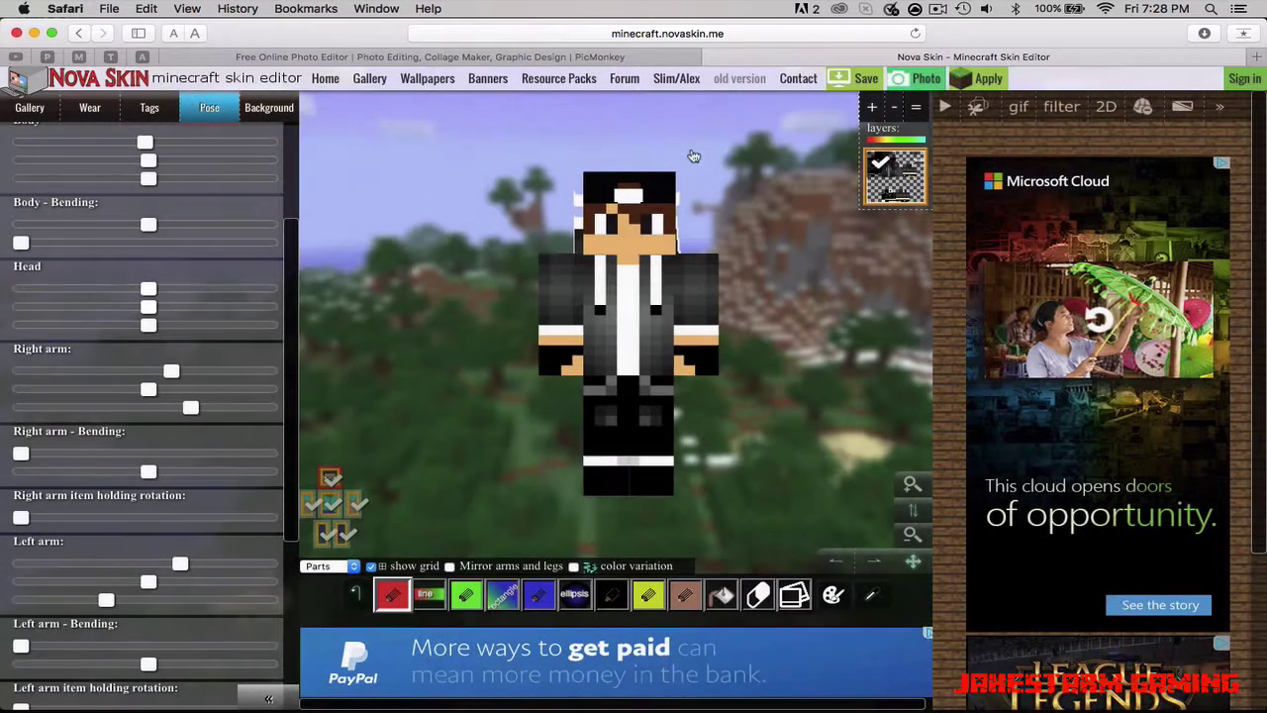
pyautogui.click(473, 57)
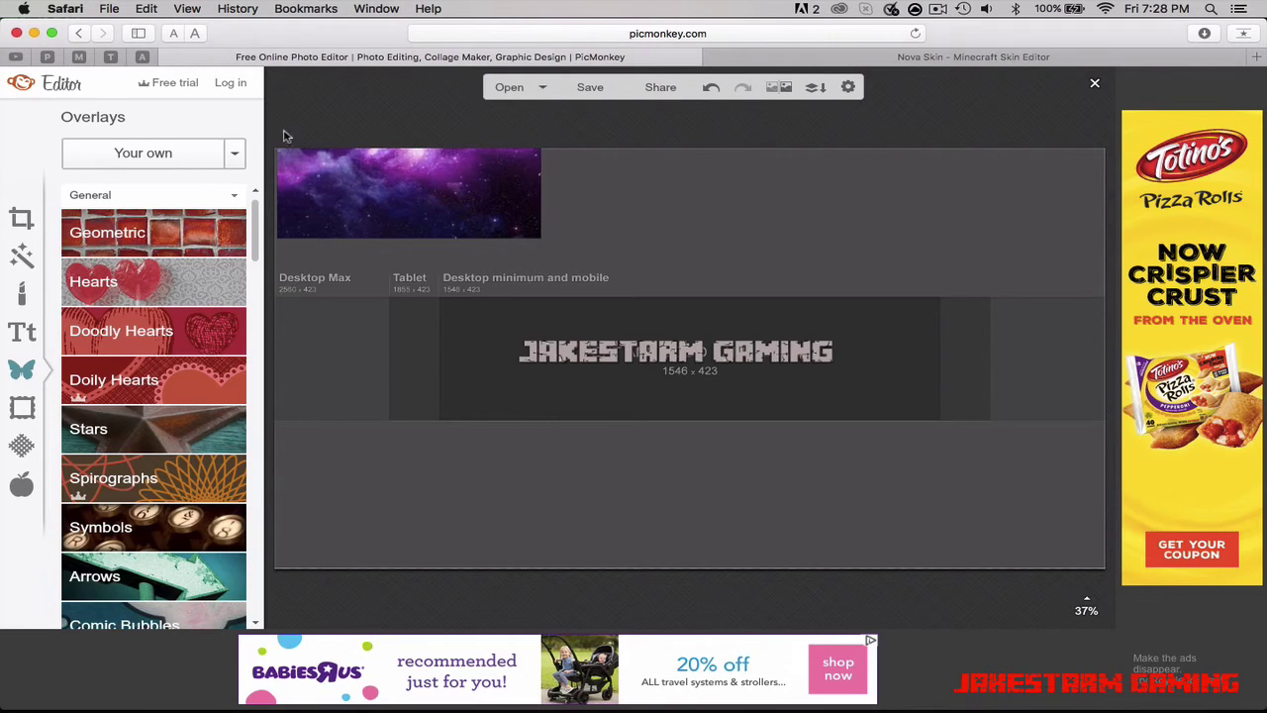
pyautogui.click(181, 155)
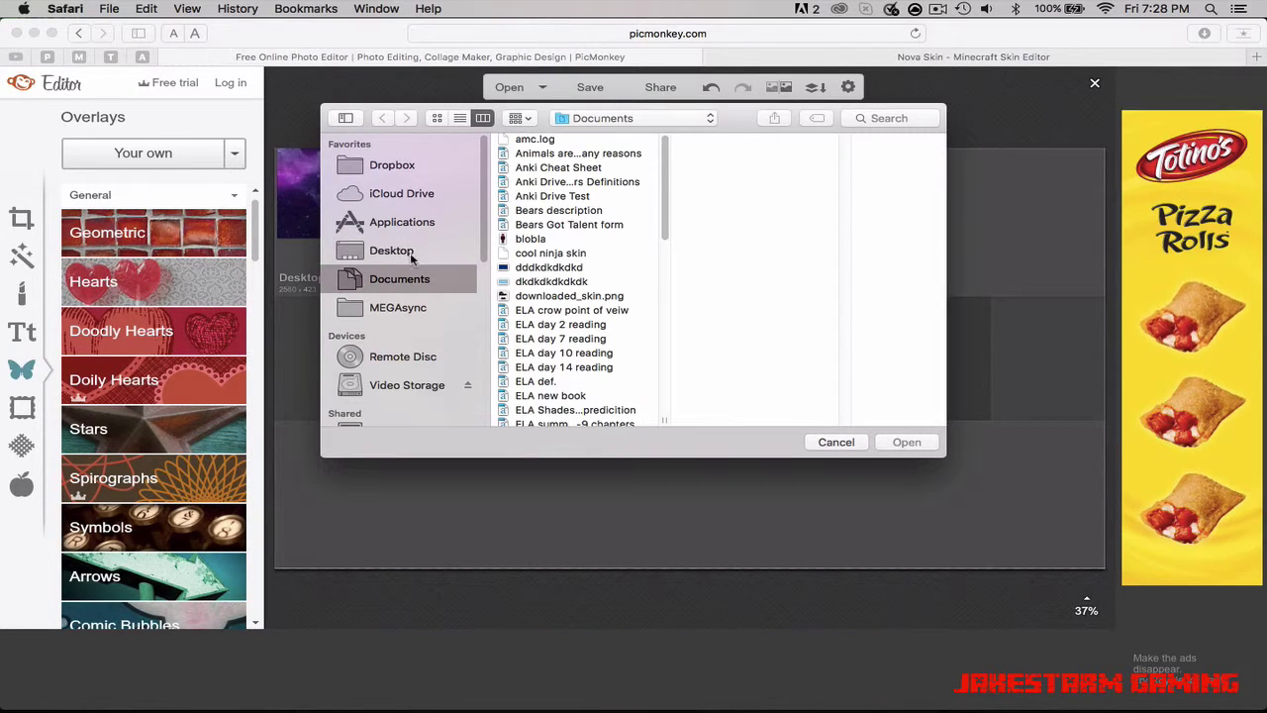
# - Place the Me skin image from the Desktop, shrink it, and position it right of JAKESTARM GAMING
pyautogui.click(411, 254)
pyautogui.click(595, 186)
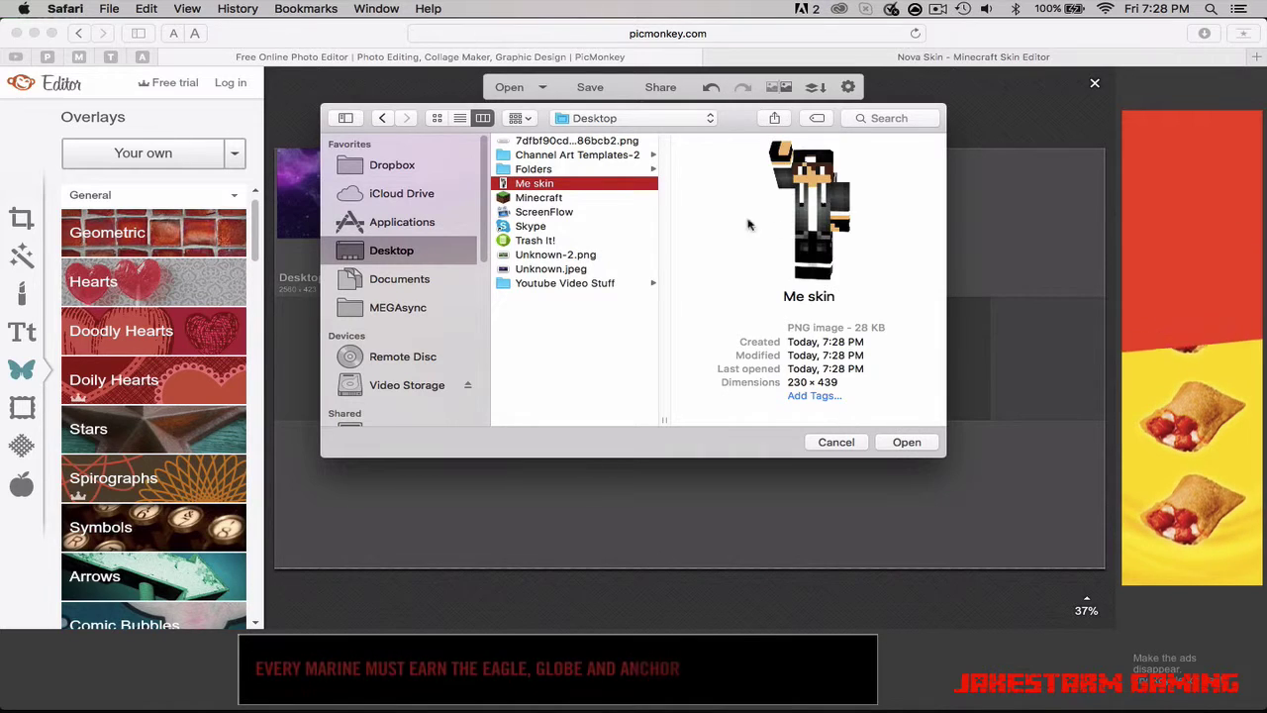
pyautogui.click(903, 443)
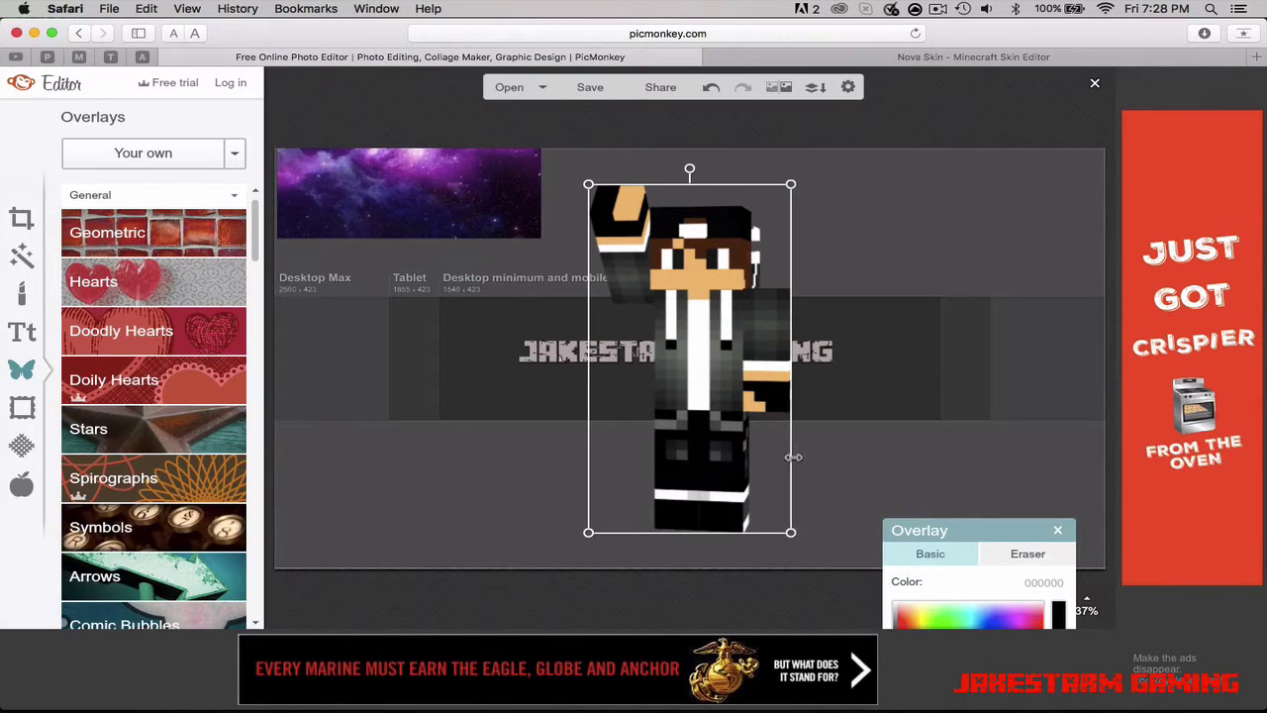
pyautogui.moveTo(789, 532); pyautogui.dragTo(654, 297)
pyautogui.moveTo(635, 249); pyautogui.dragTo(880, 364)
pyautogui.click(934, 133)
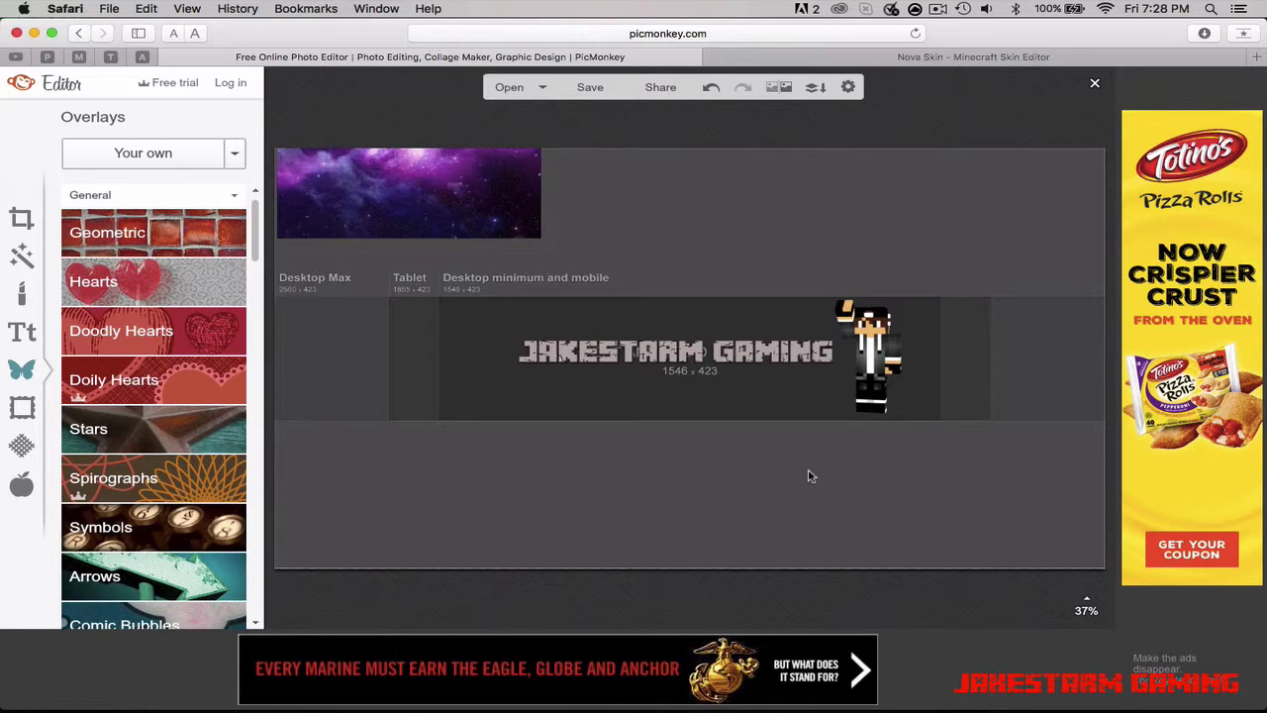
# - Move the galaxy image to the canvas top-left and enlarge it to cover the whole banner
pyautogui.moveTo(493, 189); pyautogui.dragTo(486, 225)
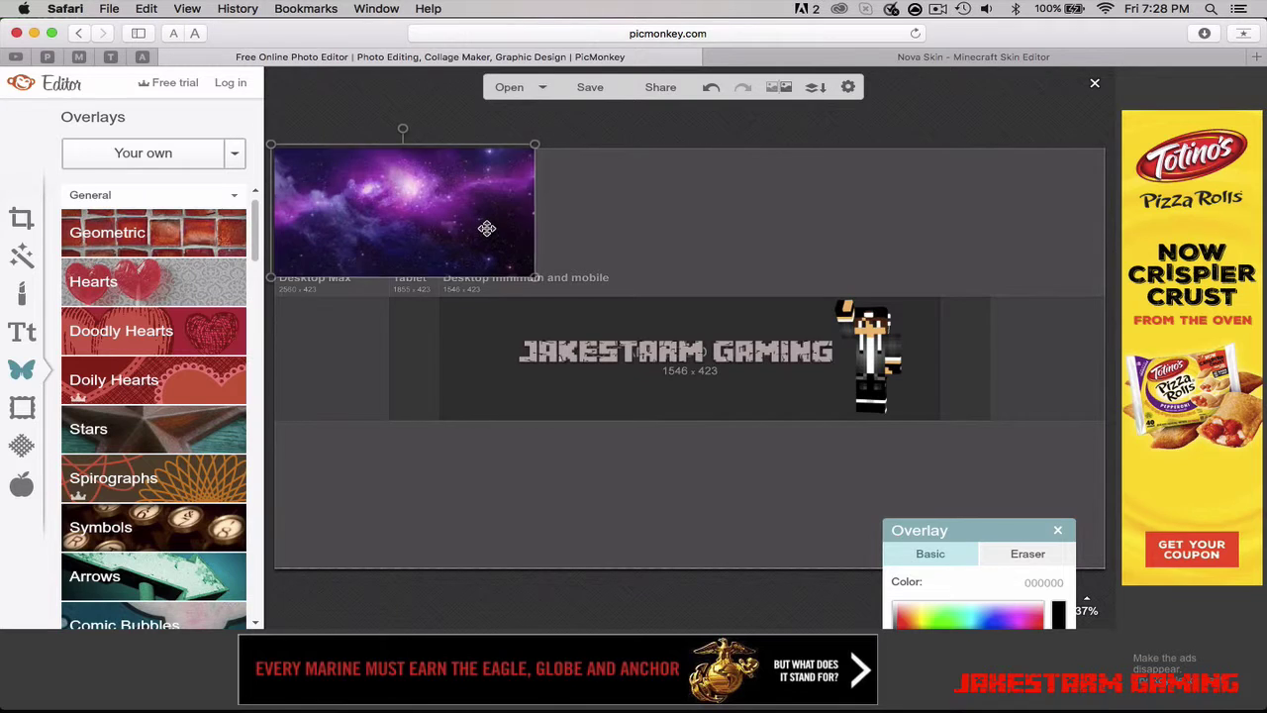
pyautogui.moveTo(536, 274); pyautogui.dragTo(1127, 572)
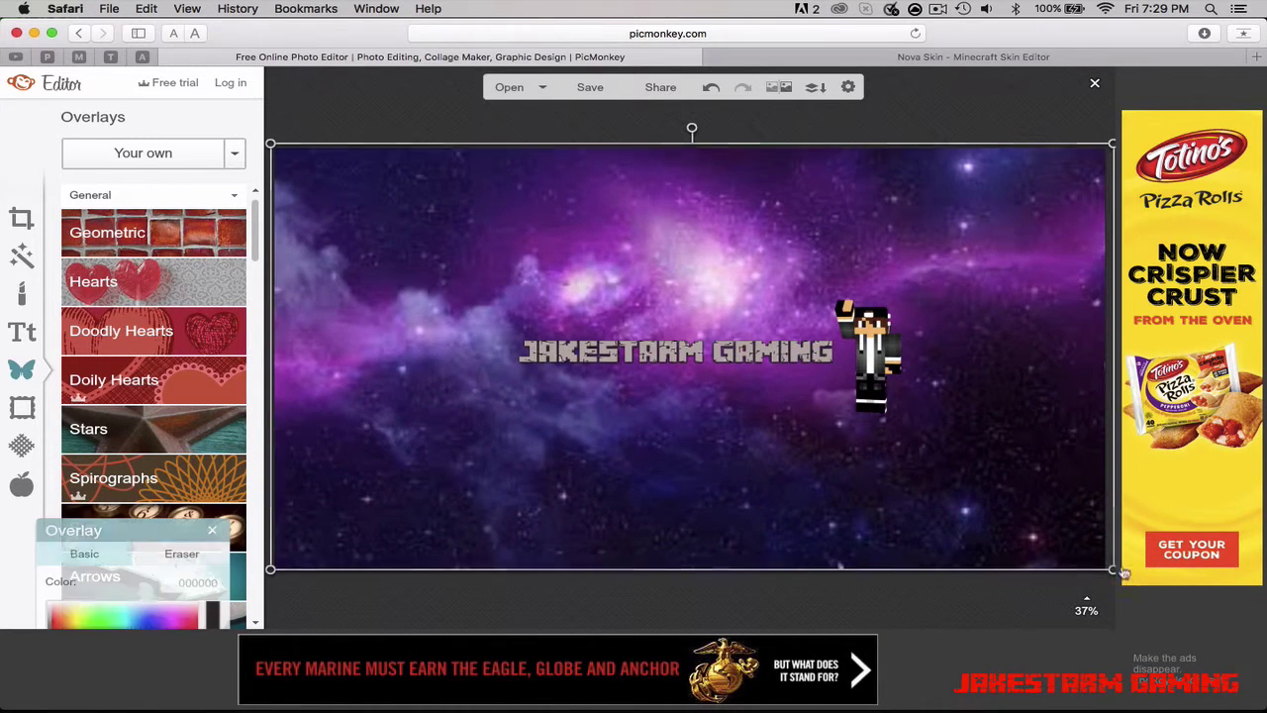
pyautogui.click(894, 135)
pyautogui.click(902, 210)
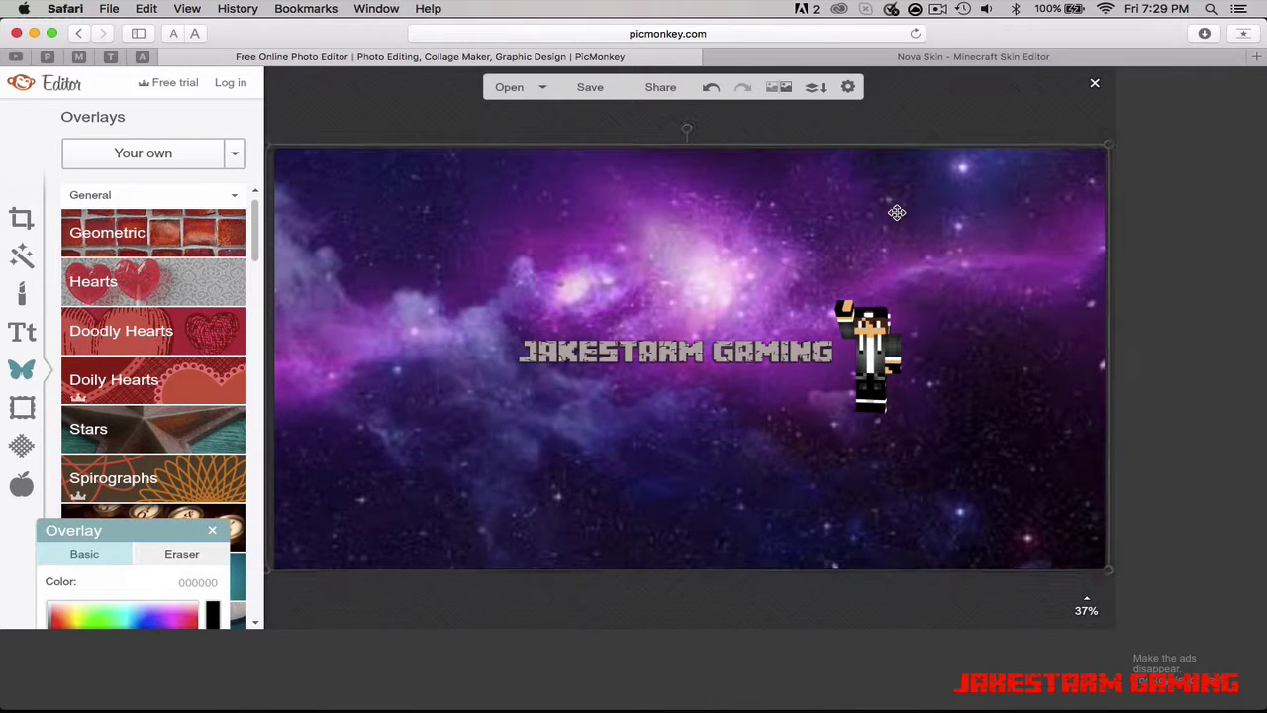
pyautogui.click(928, 114)
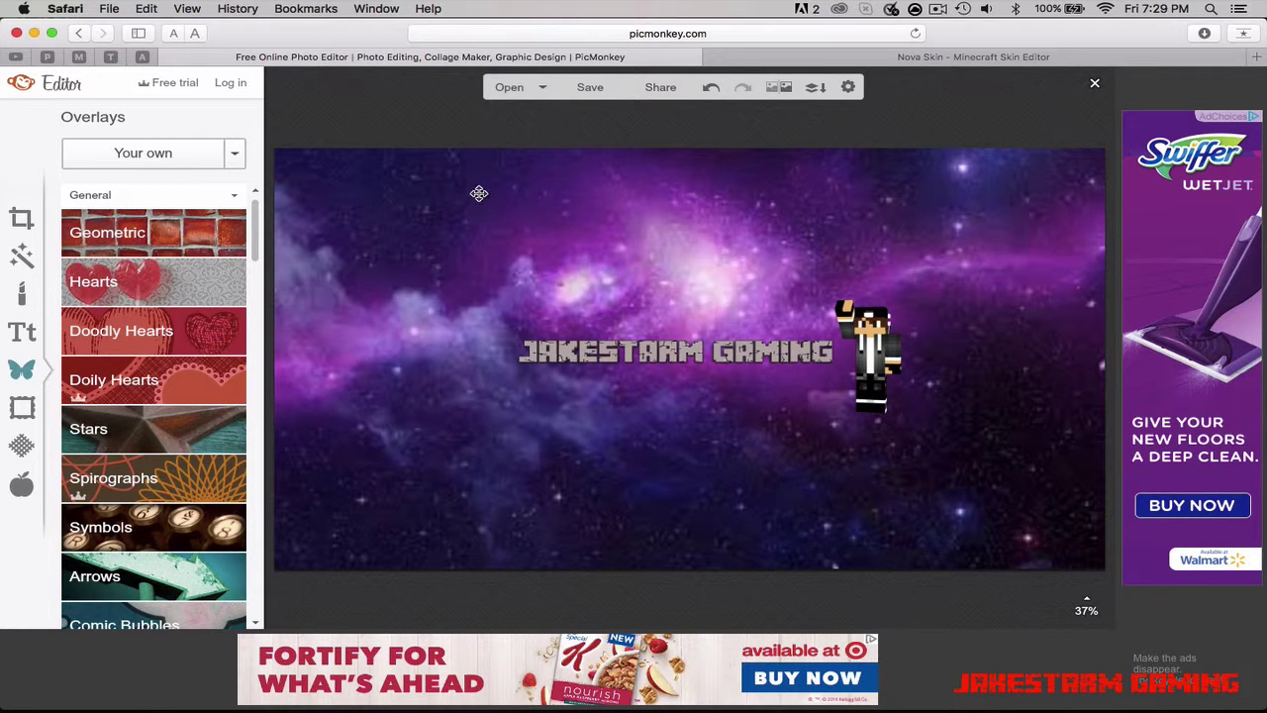
# - Name the banner export 'Youtube Banner' as a .jpg at the top Sean quality
pyautogui.click(590, 88)
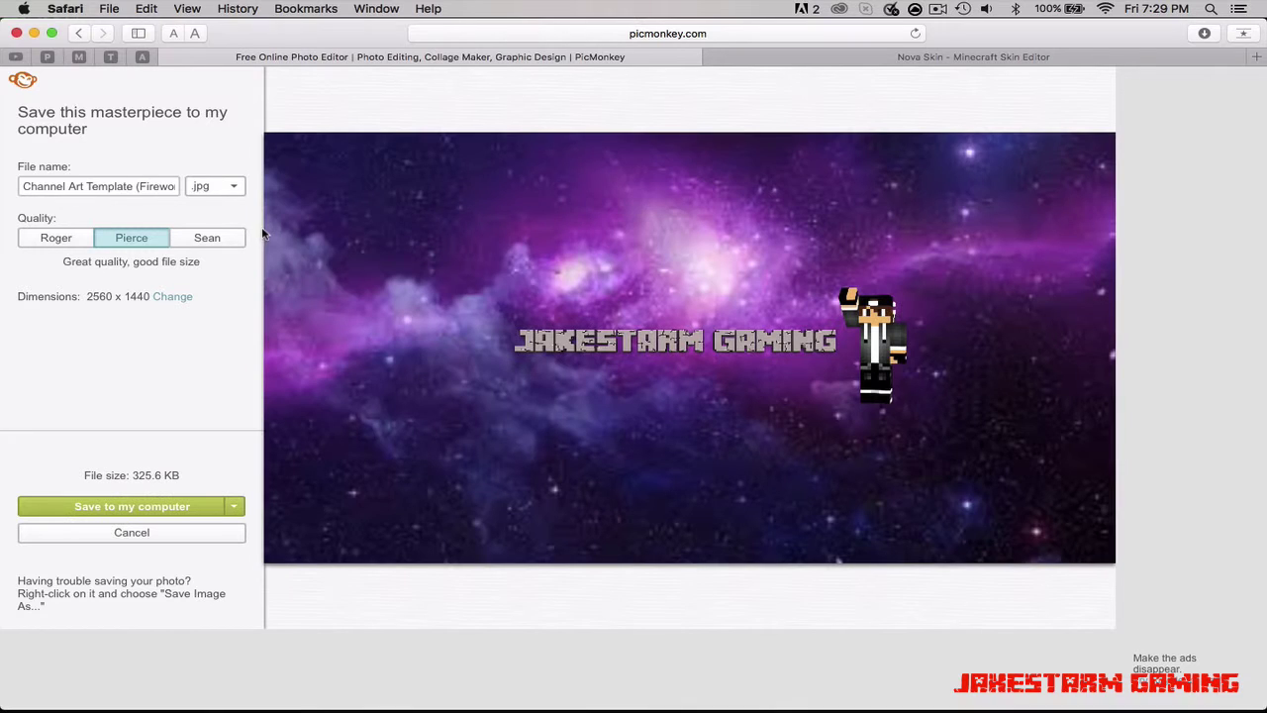
pyautogui.tripleClick(154, 188)
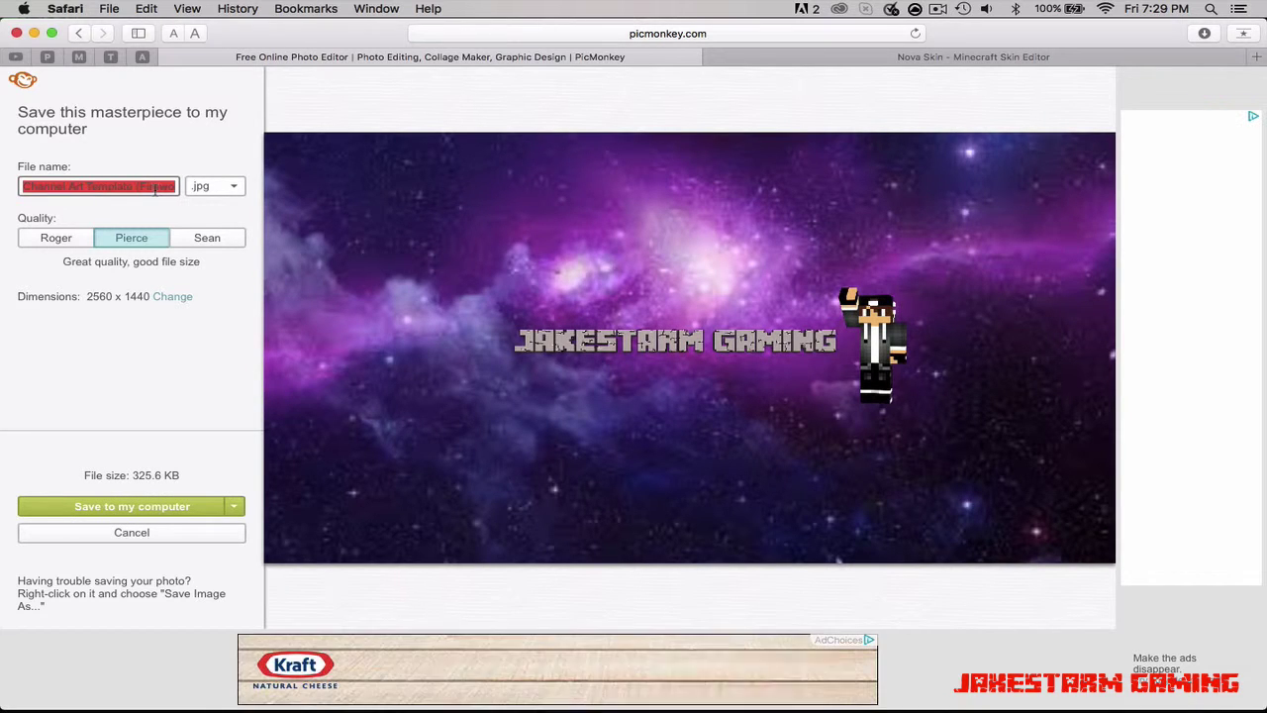
pyautogui.press('BackSpace')
pyautogui.write('Youtu')
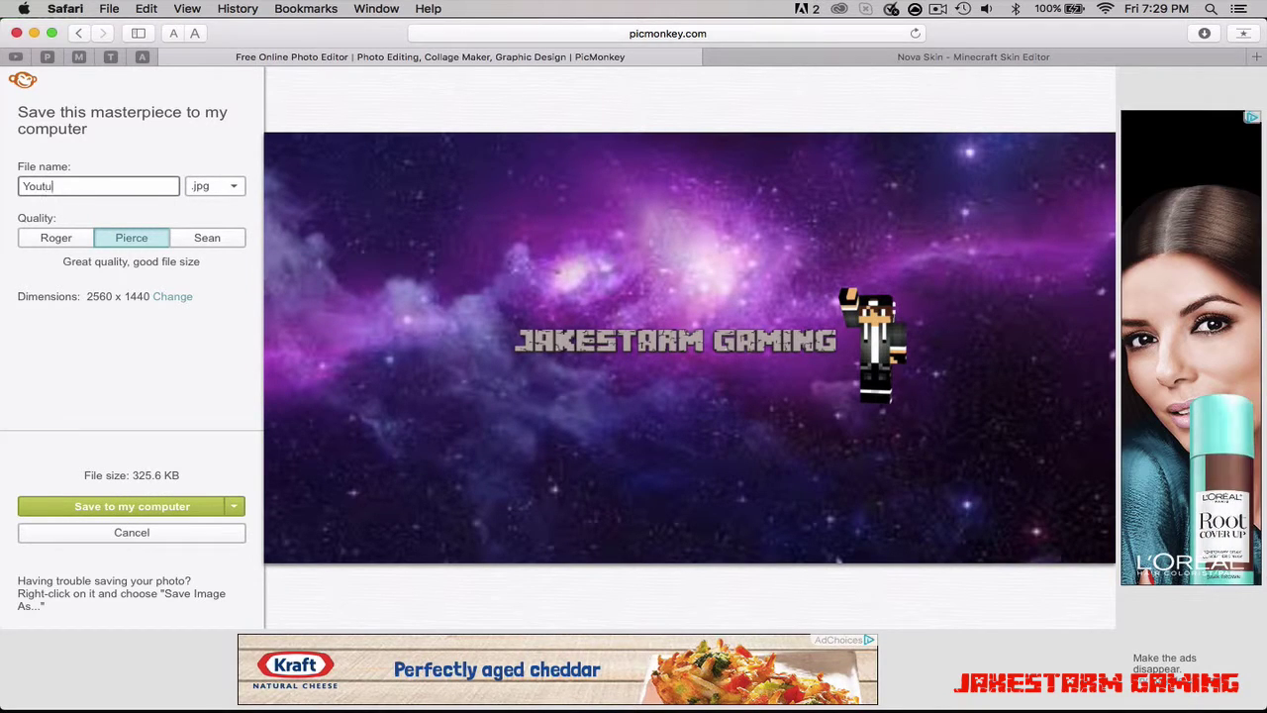
pyautogui.write('be Banner')
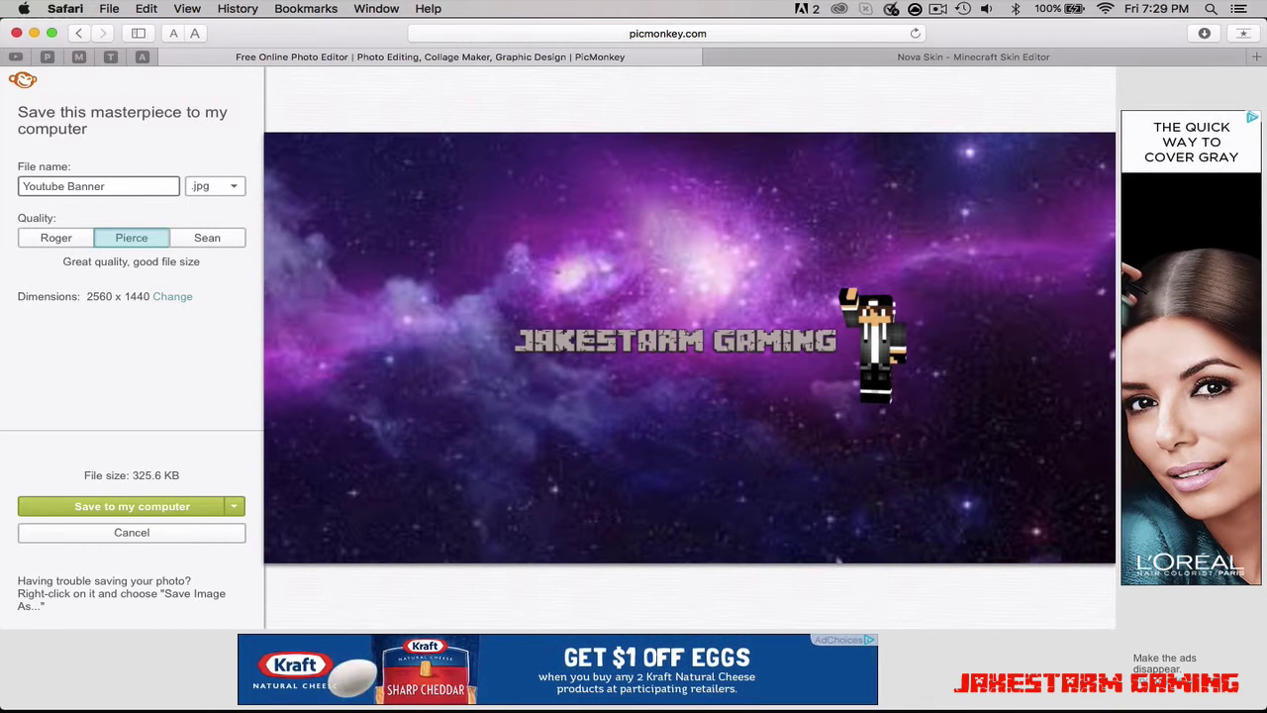
pyautogui.click(204, 189)
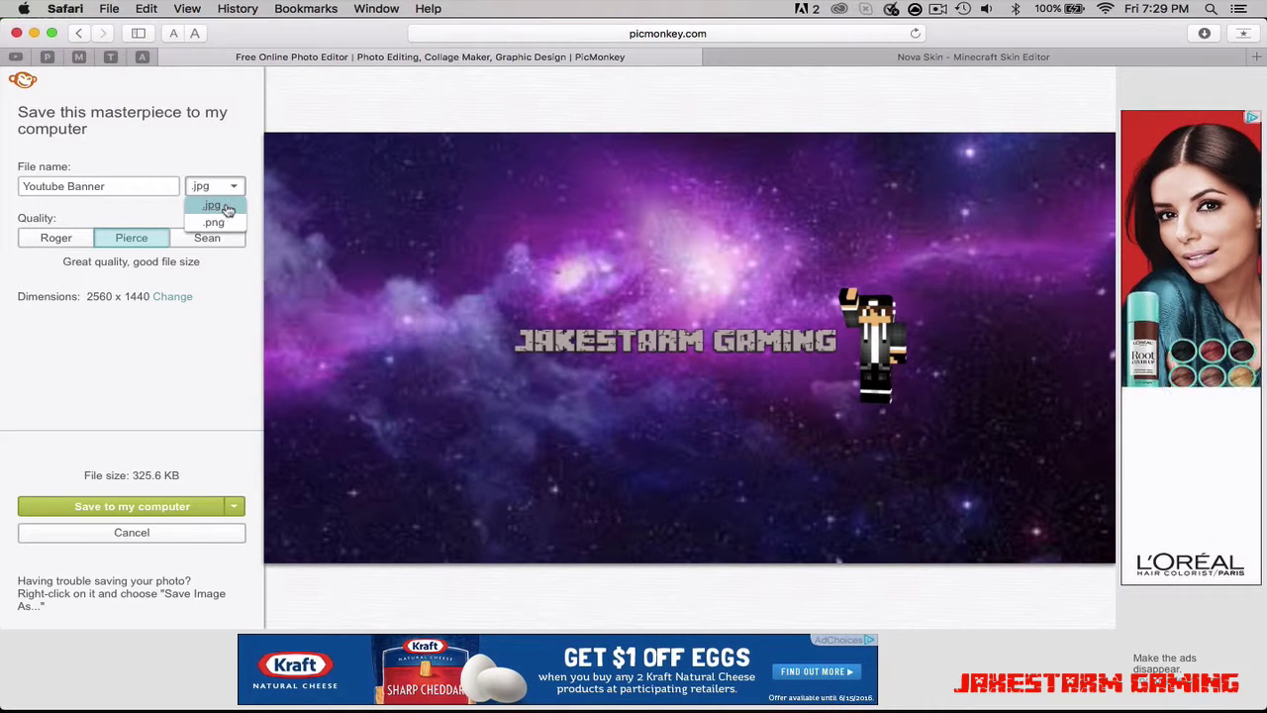
pyautogui.click(212, 206)
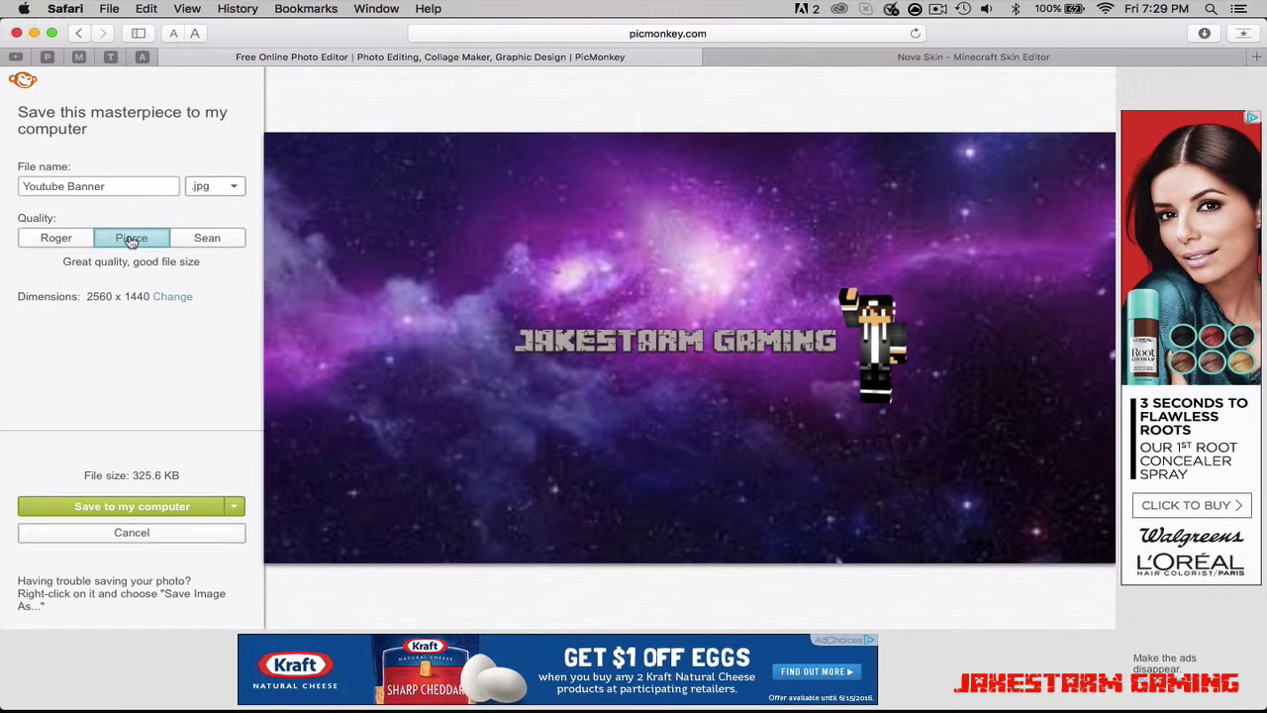
pyautogui.click(205, 241)
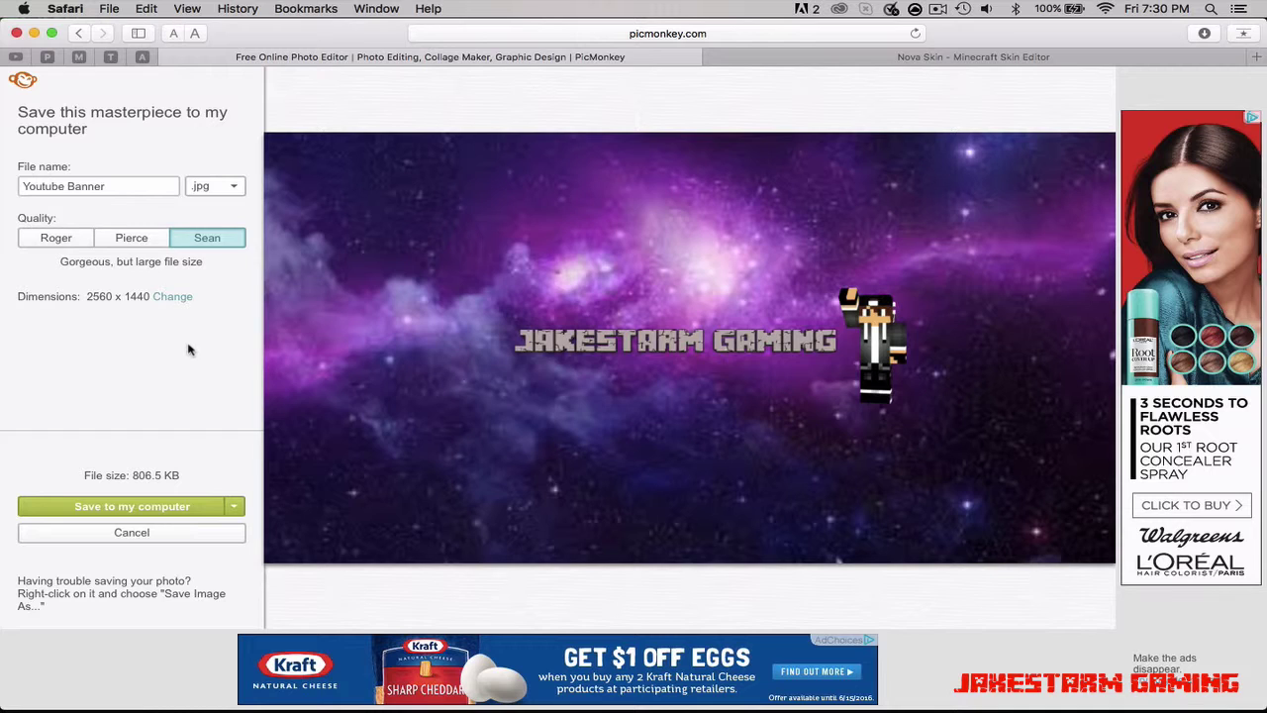
# - Download the banner to the computer as Youtube Banner.jpg in the Desktop folder
pyautogui.click(129, 509)
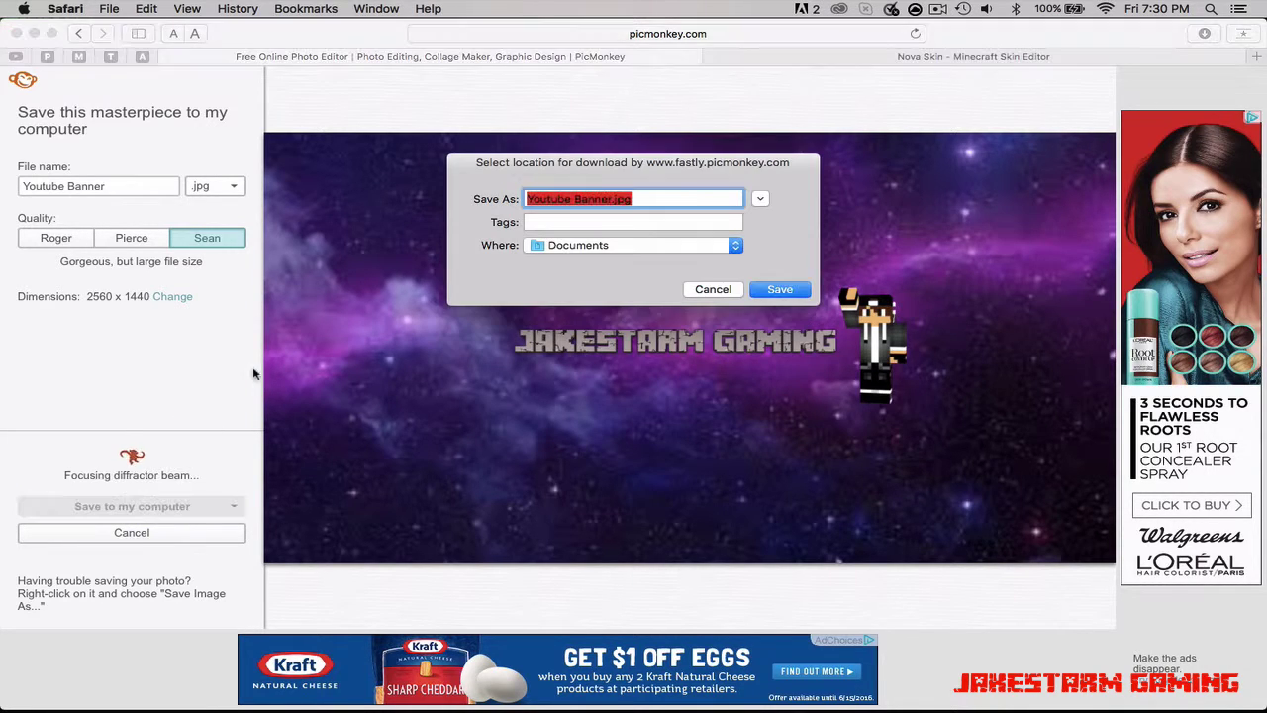
pyautogui.click(663, 196)
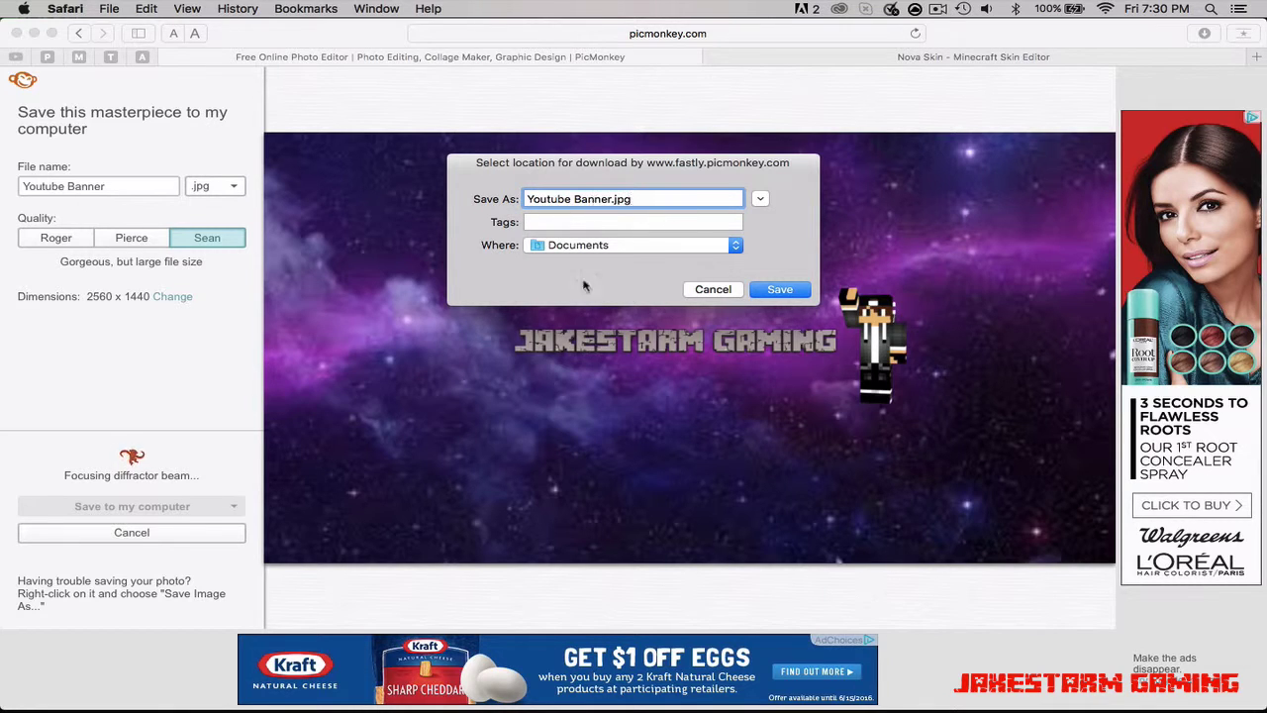
pyautogui.click(578, 246)
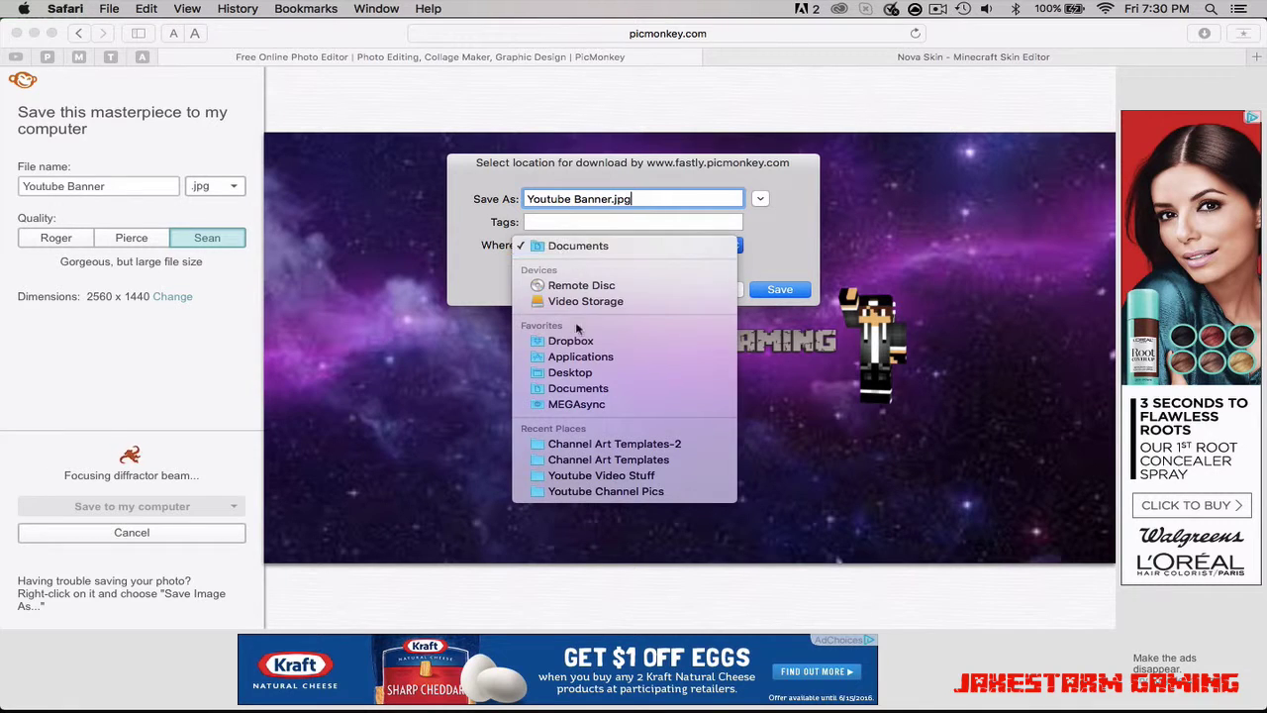
pyautogui.click(571, 372)
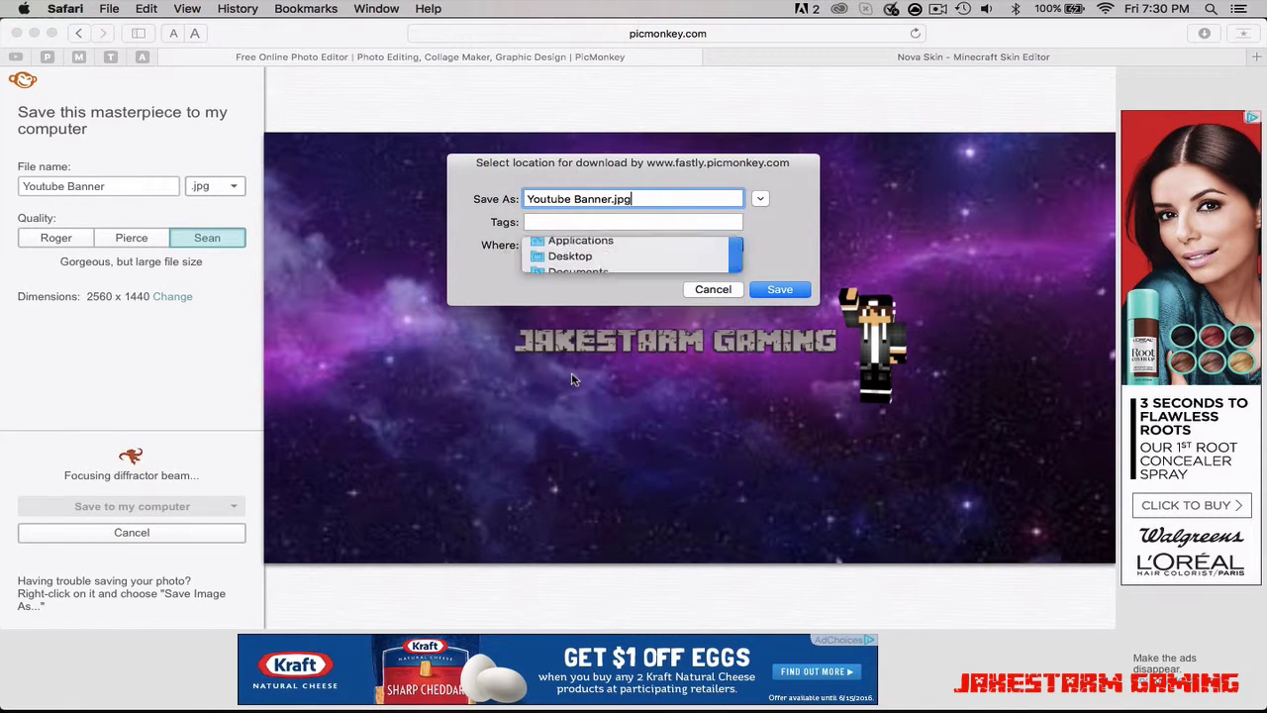
pyautogui.click(767, 287)
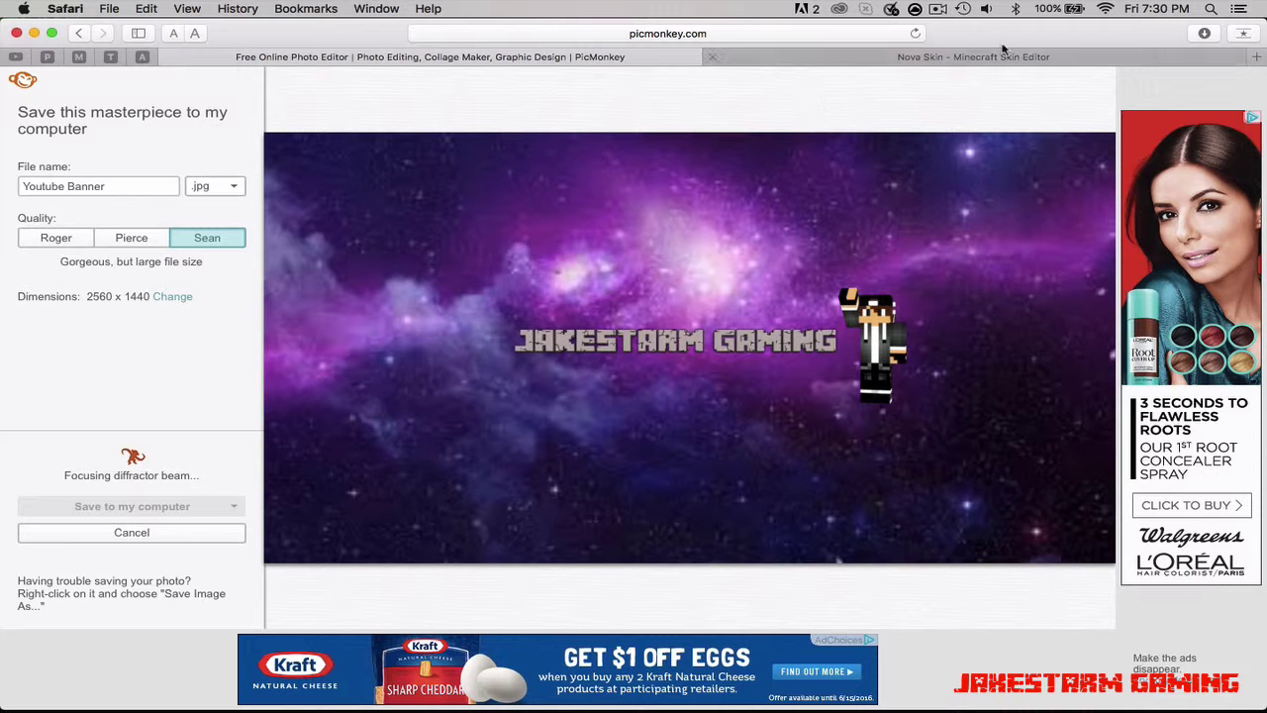
# - Check Youtube Banner.jpg from the desktop in Preview, then close it and maximize Safari
pyautogui.press('F11')
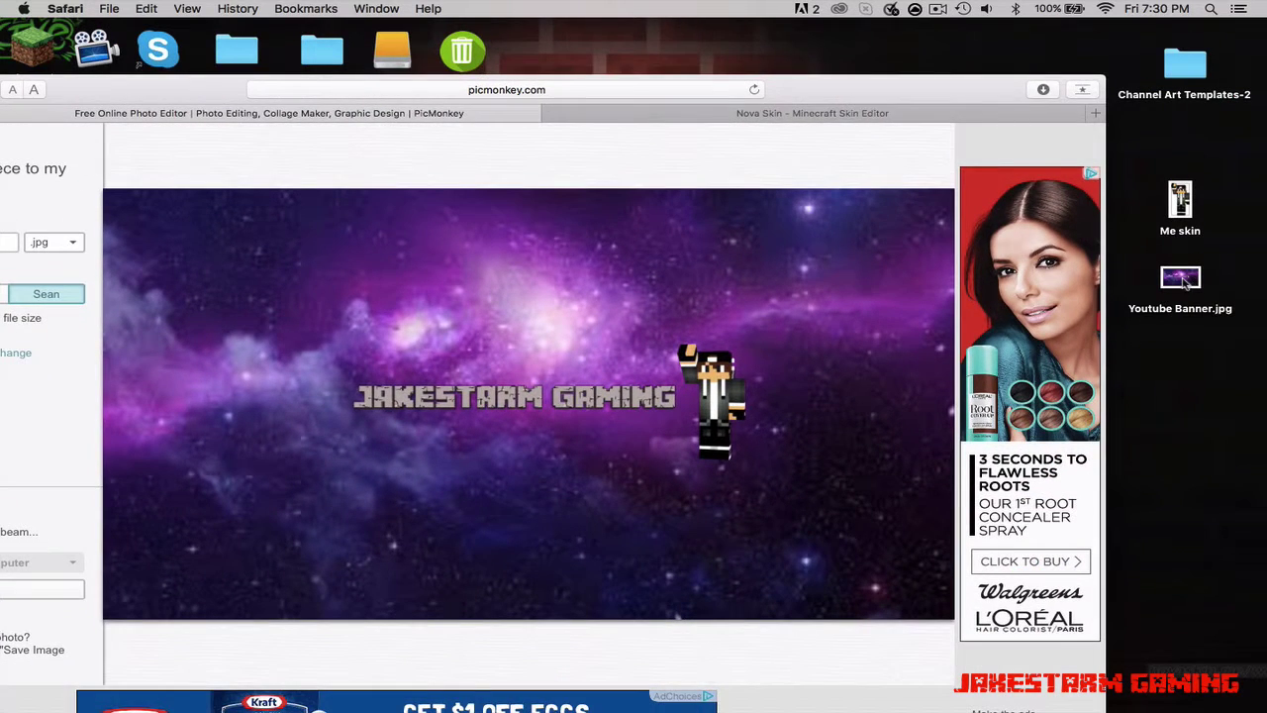
pyautogui.doubleClick(1182, 280)
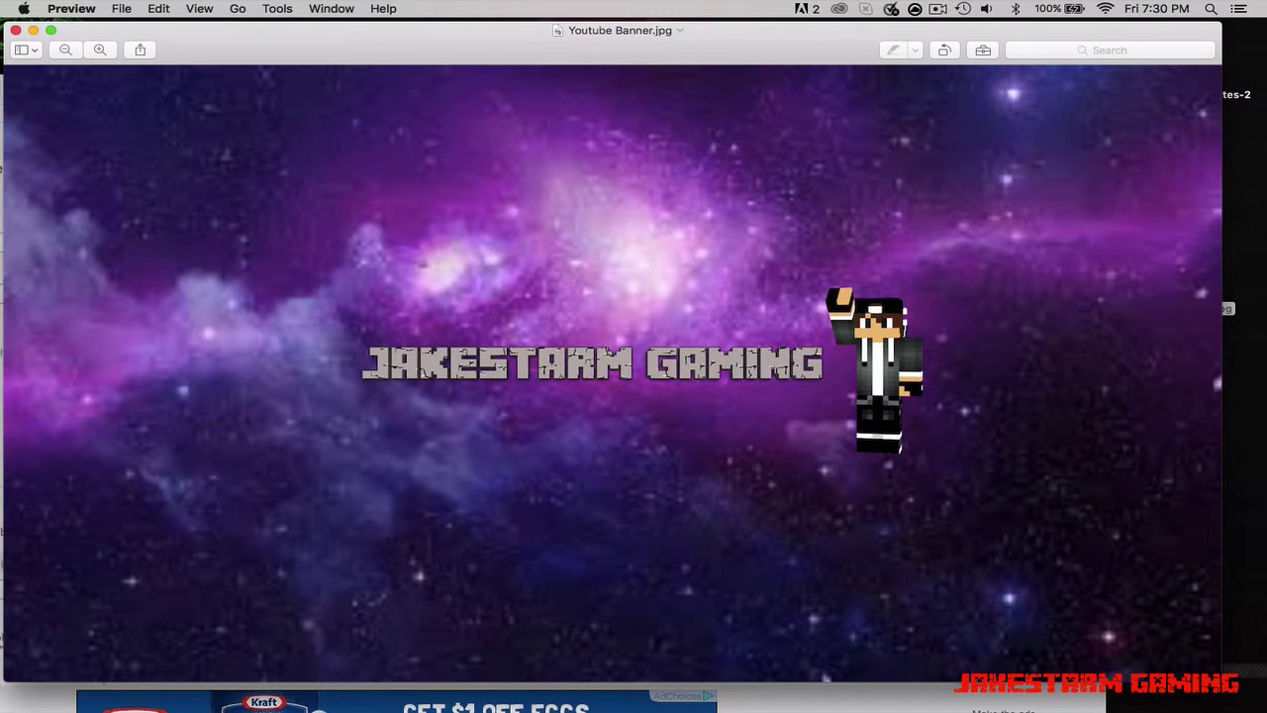
pyautogui.click(14, 30)
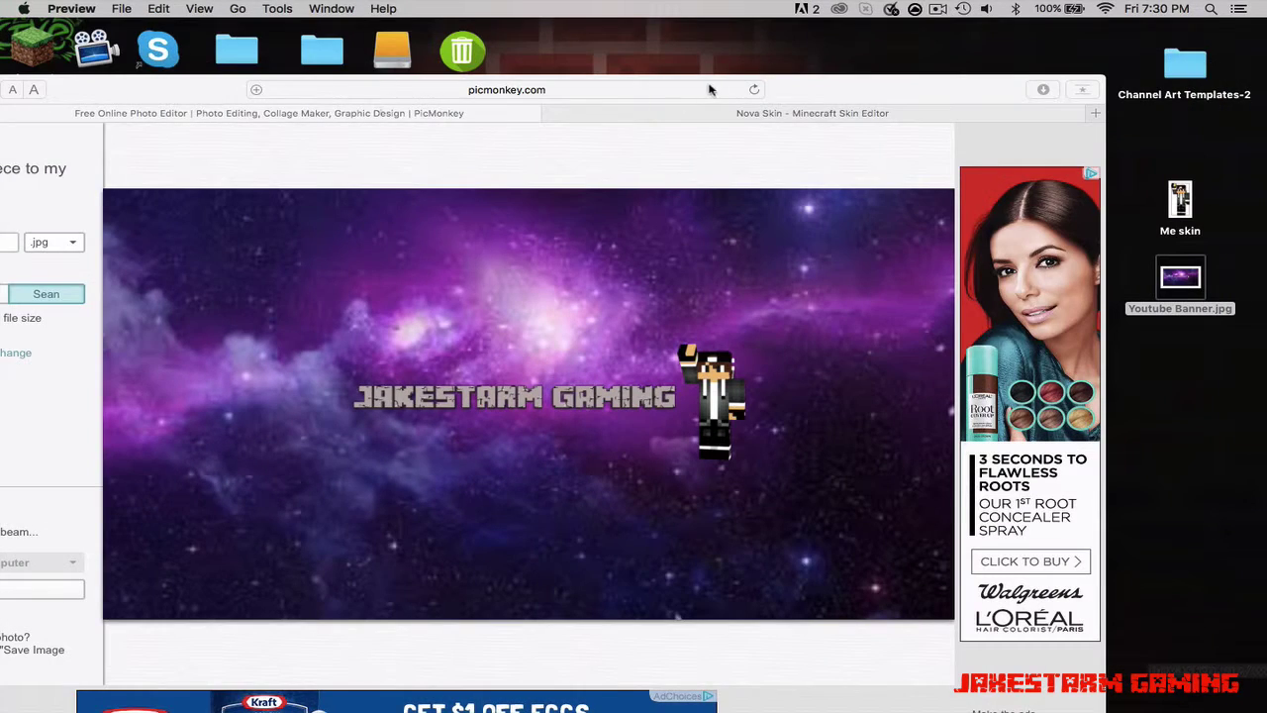
pyautogui.click(795, 92)
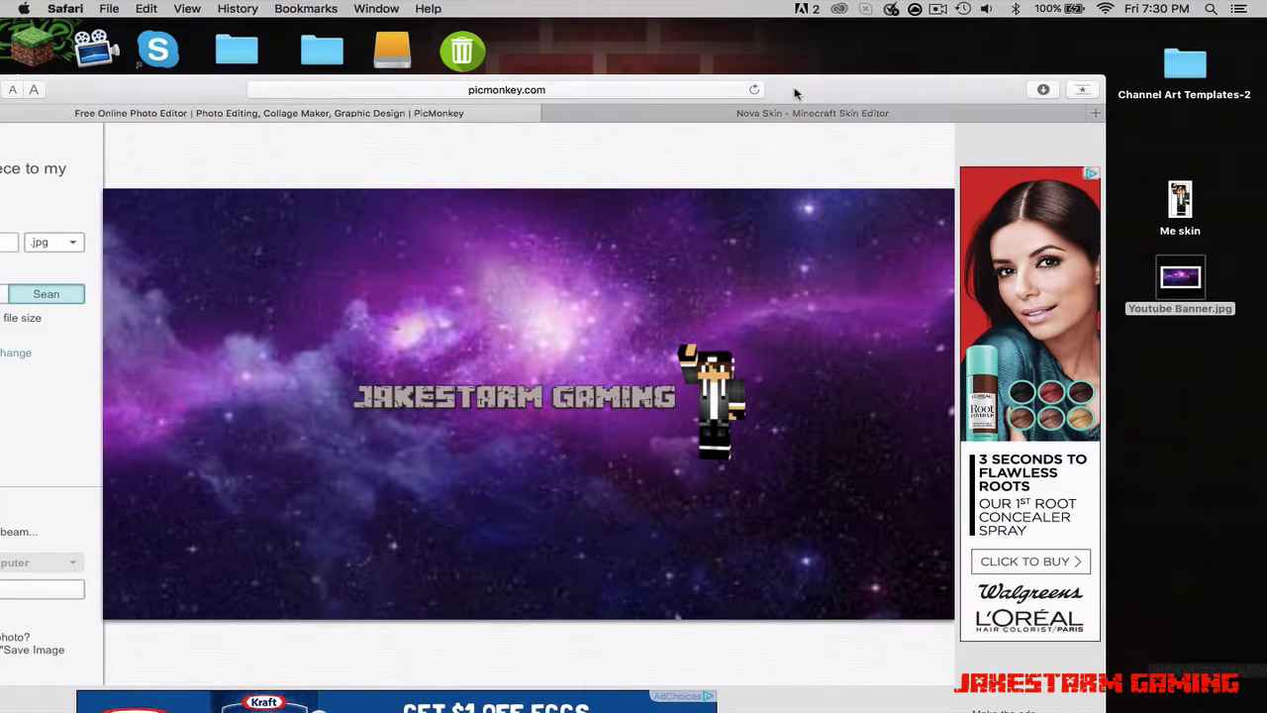
pyautogui.doubleClick(847, 89)
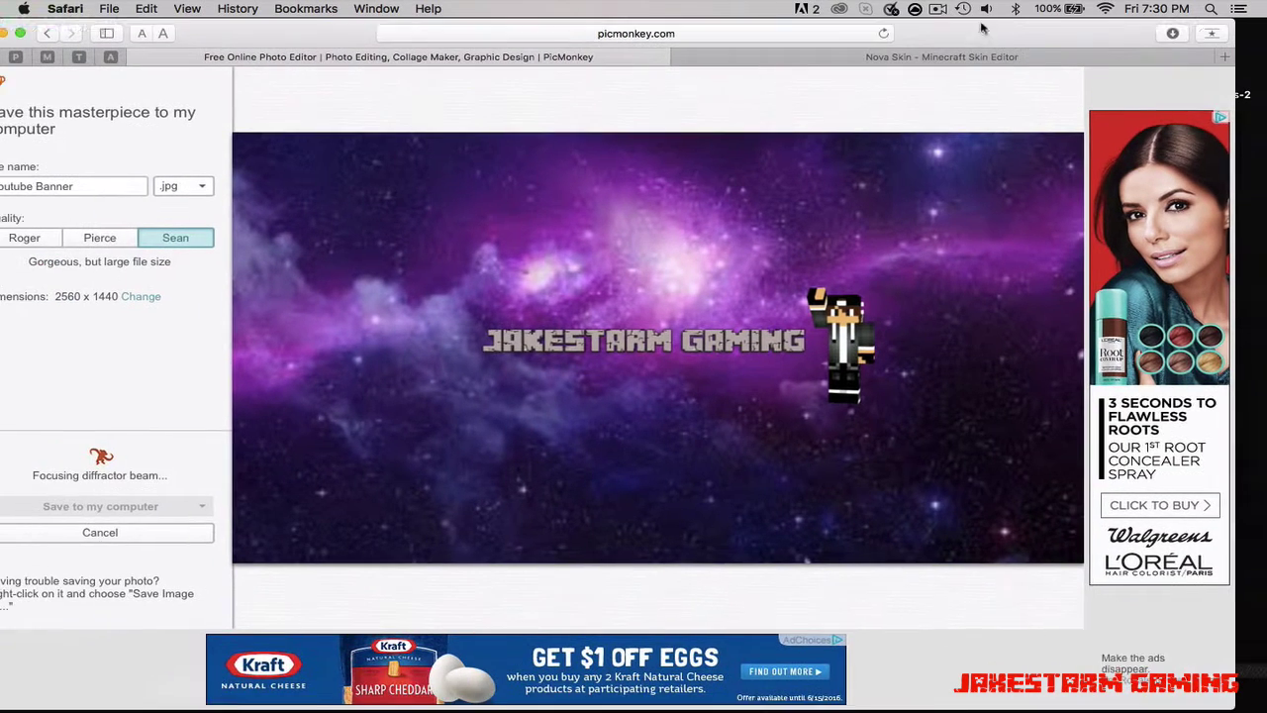
# - Open YouTube's channel art editor and upload Youtube Banner.jpg from the Desktop
pyautogui.click(18, 57)
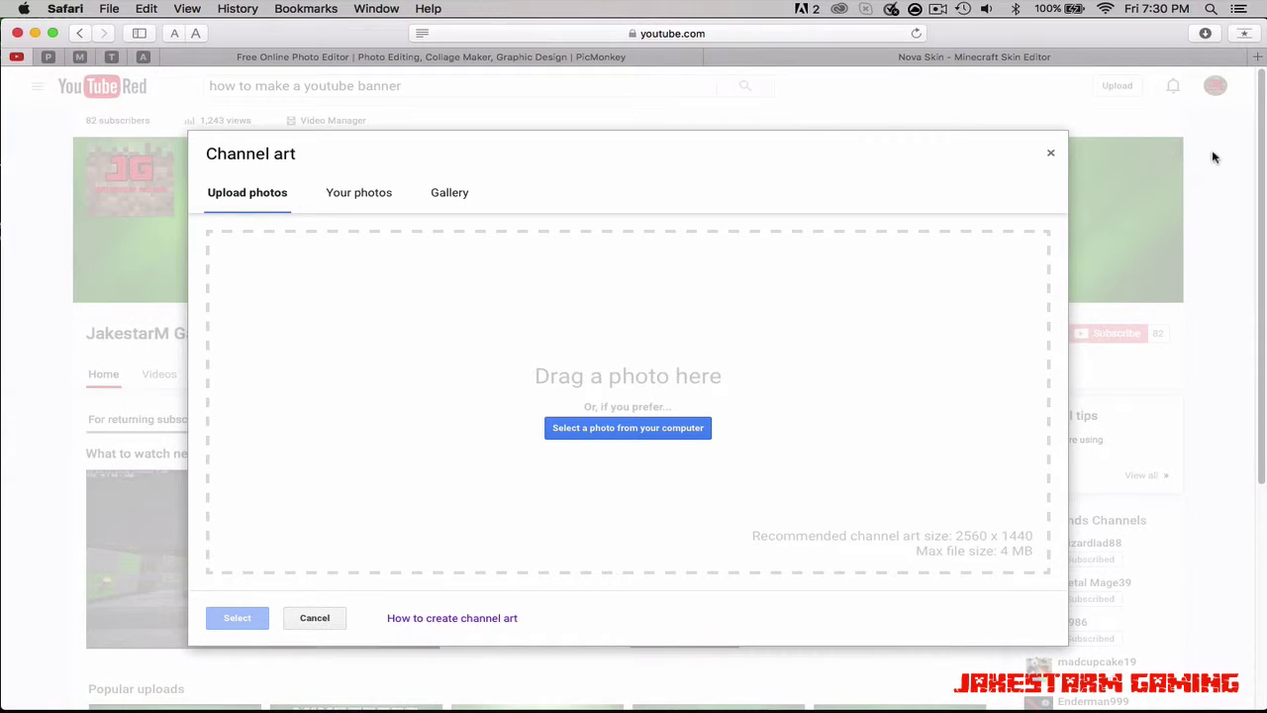
pyautogui.click(315, 618)
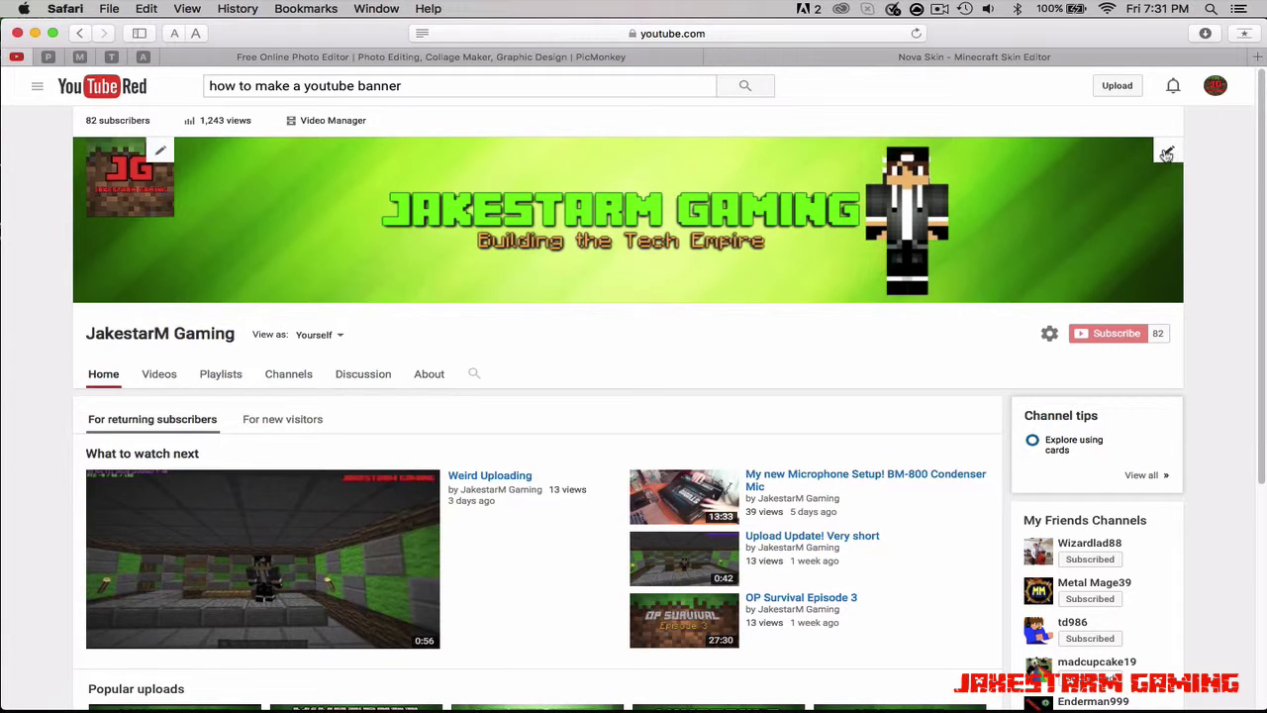
pyautogui.click(1167, 154)
pyautogui.click(1120, 199)
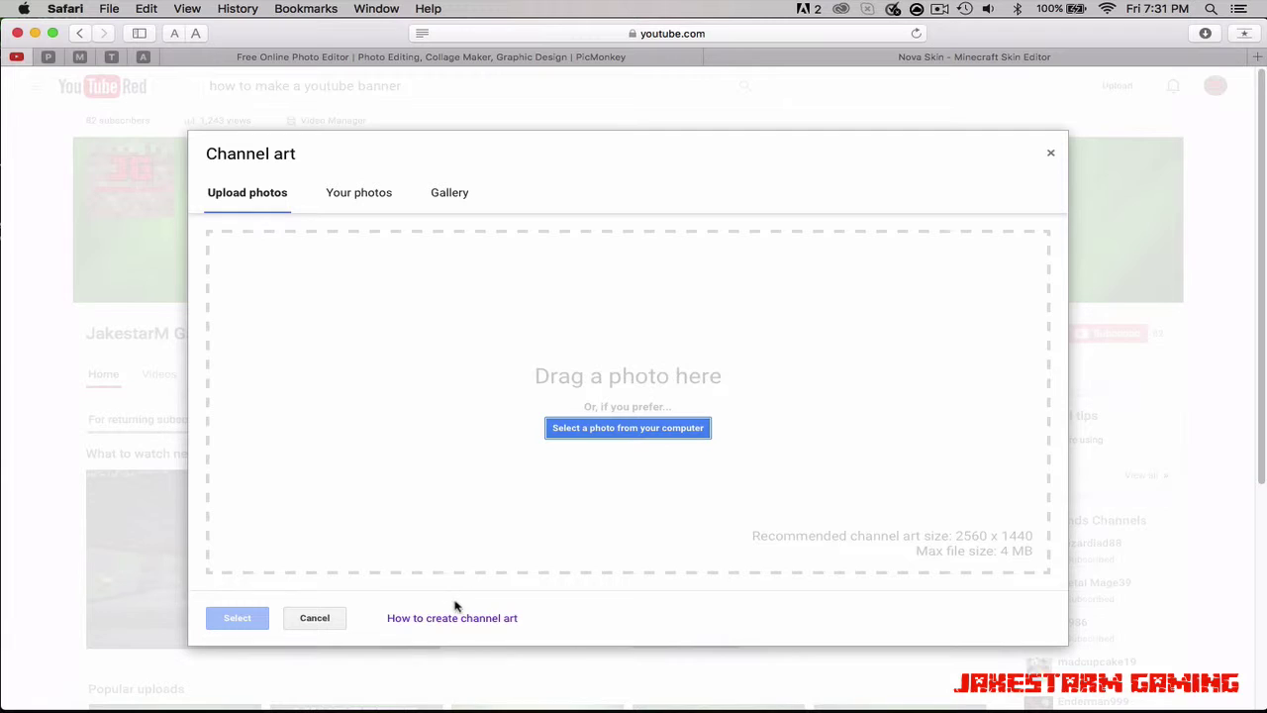
pyautogui.click(639, 432)
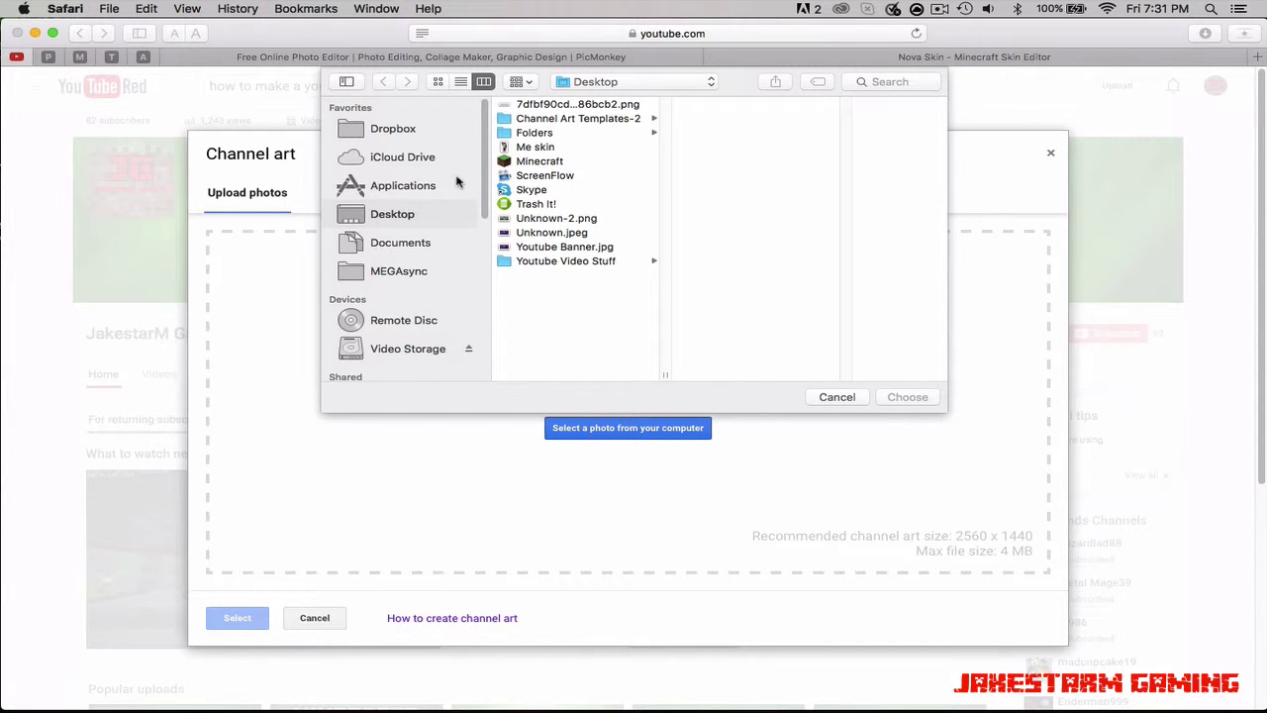
pyautogui.click(539, 250)
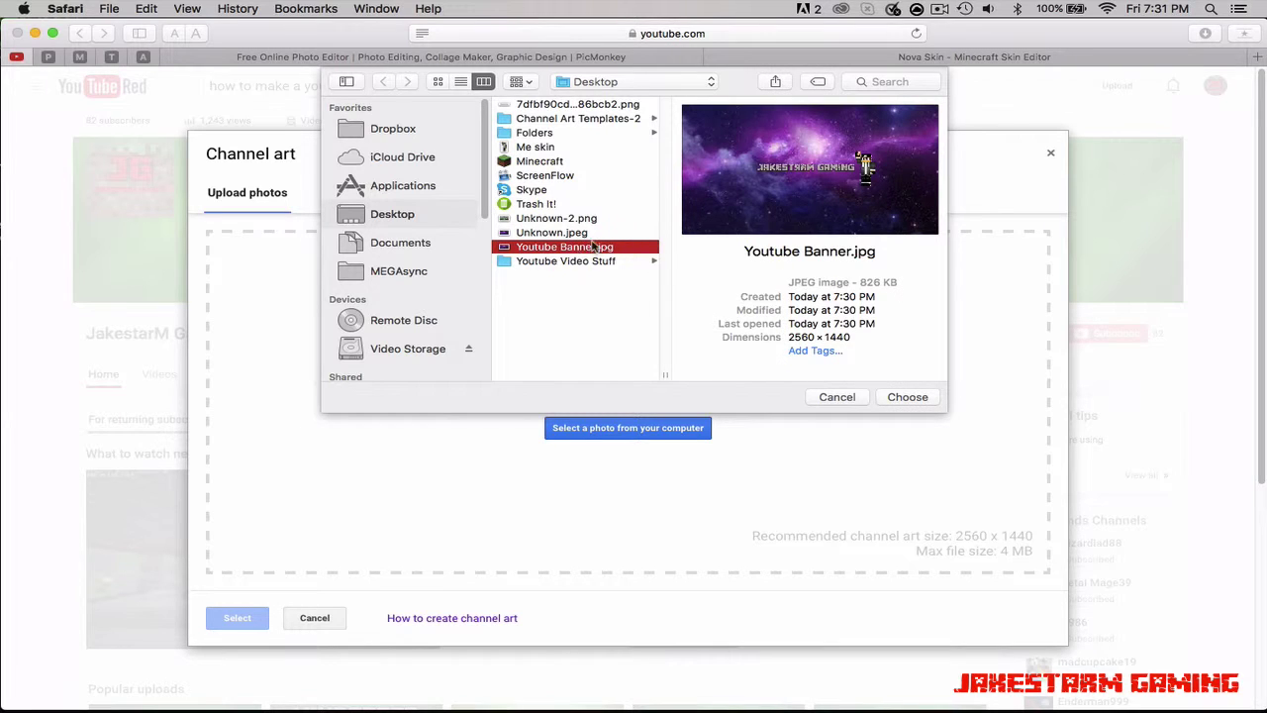
pyautogui.click(899, 398)
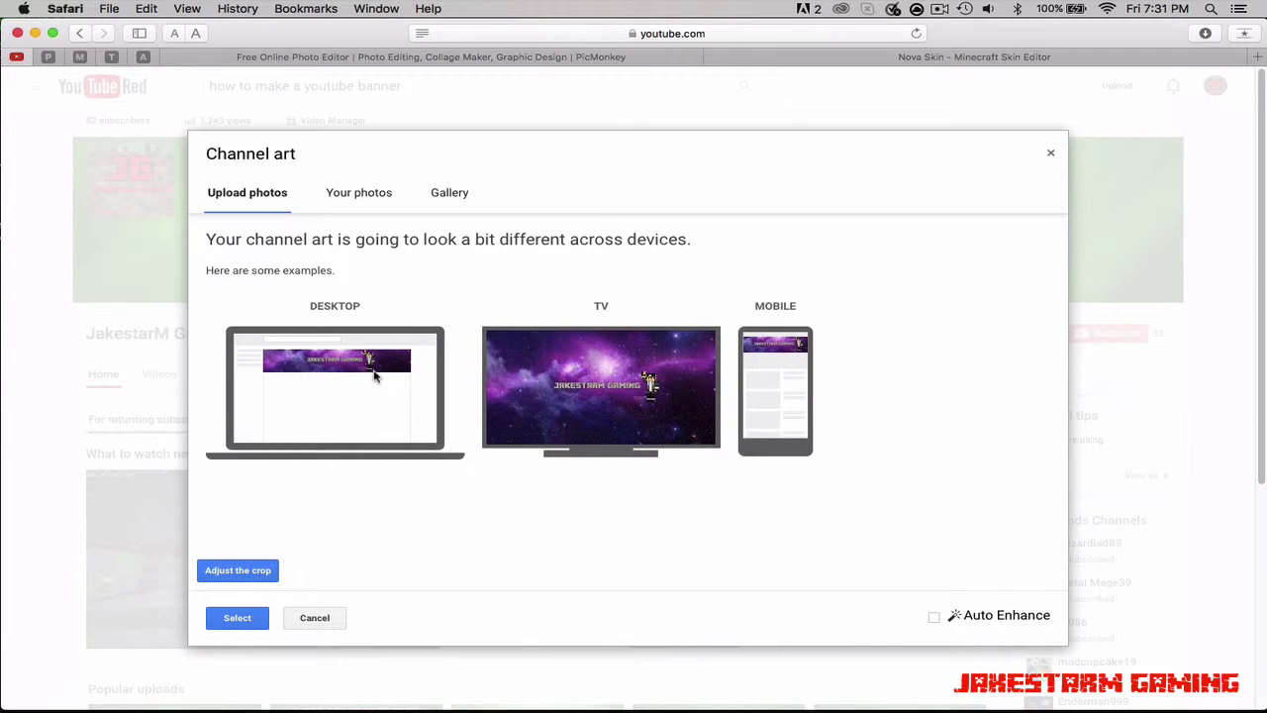
pyautogui.click(196, 34)
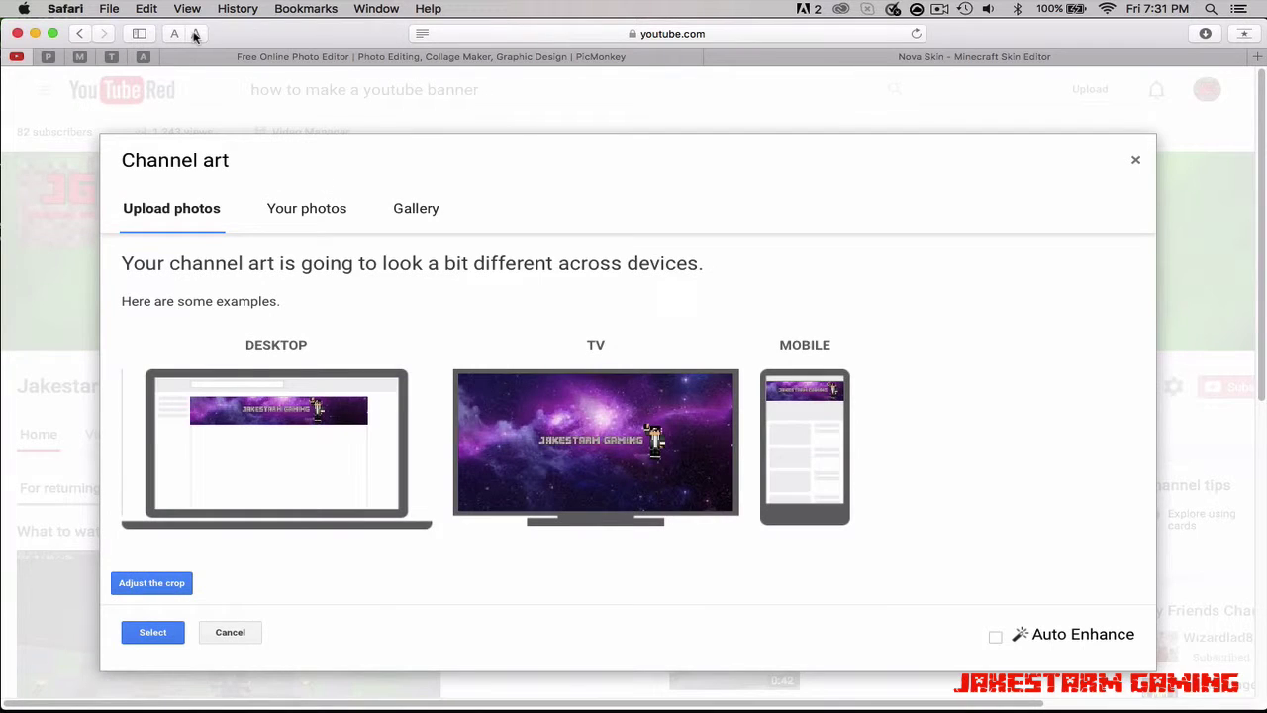
pyautogui.click(195, 35)
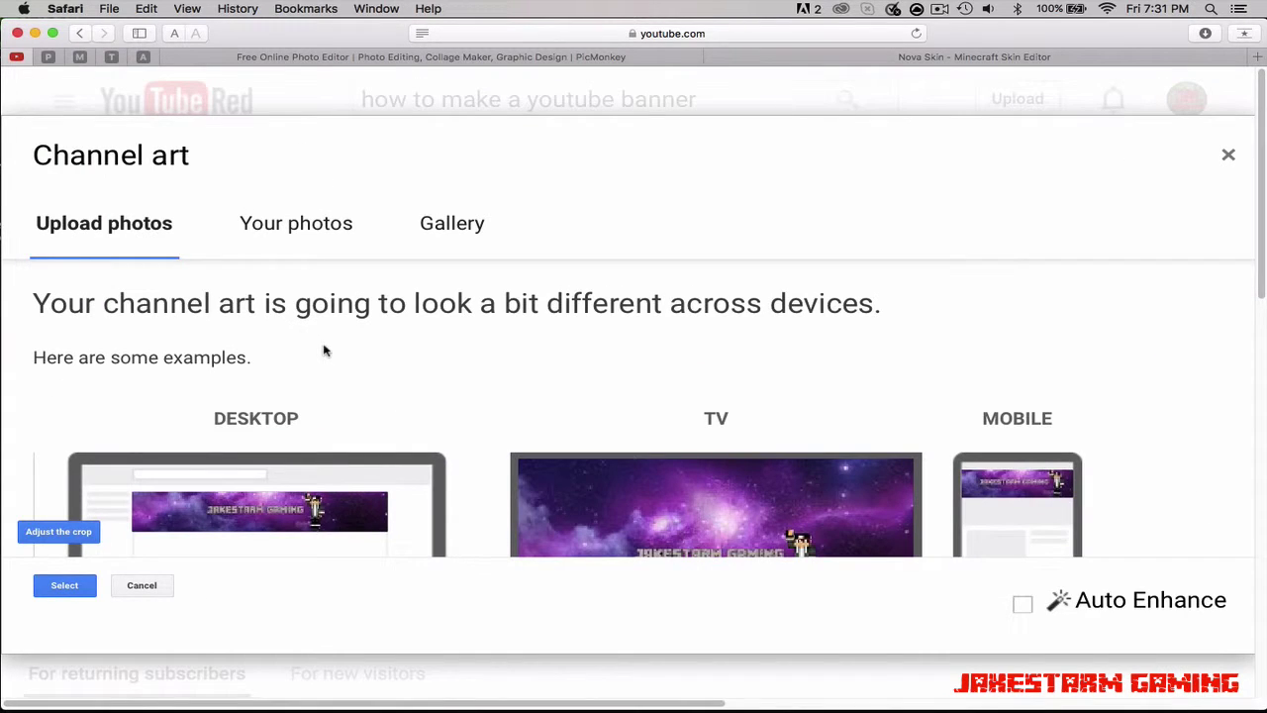
pyautogui.press('super+plus')
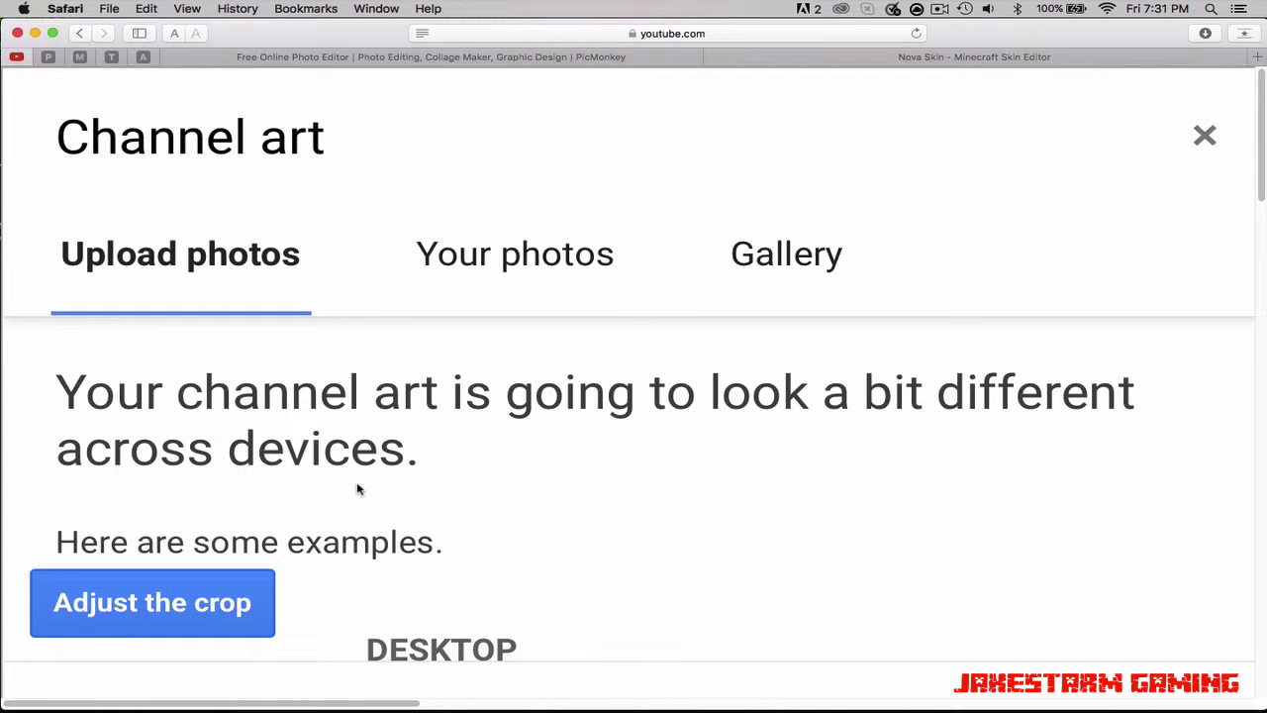
pyautogui.click(173, 32)
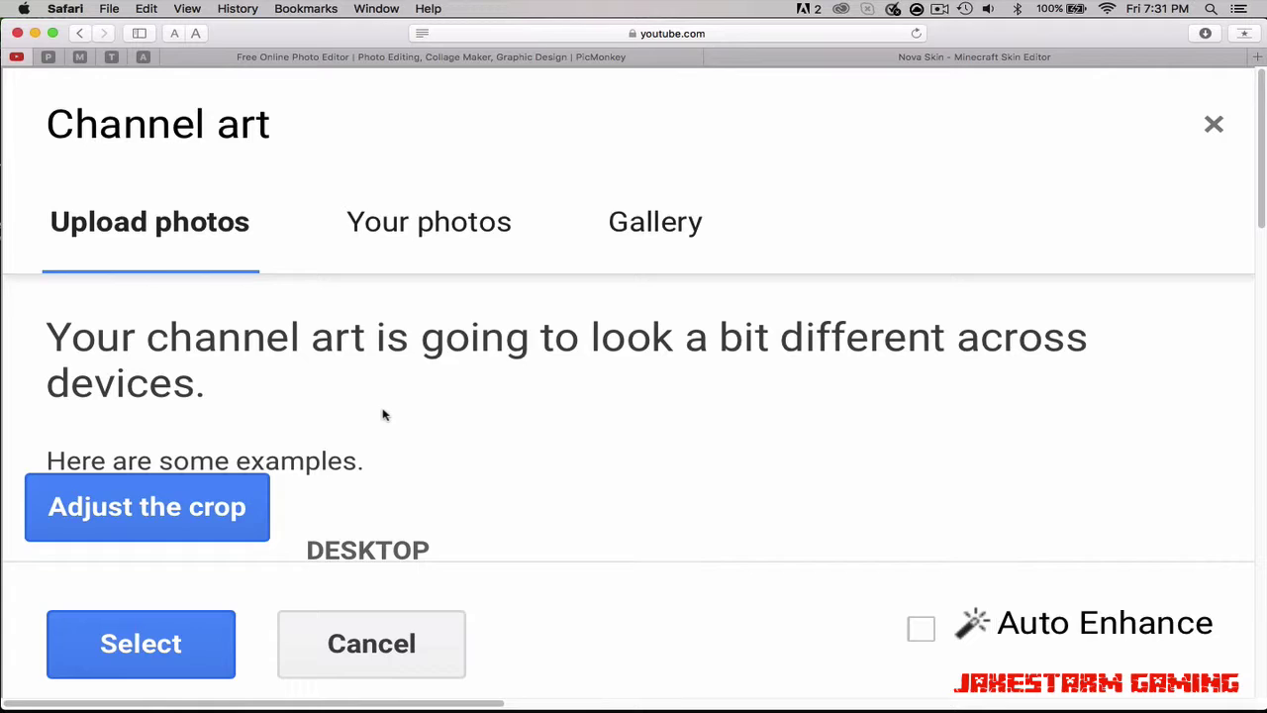
pyautogui.press('super+minus')
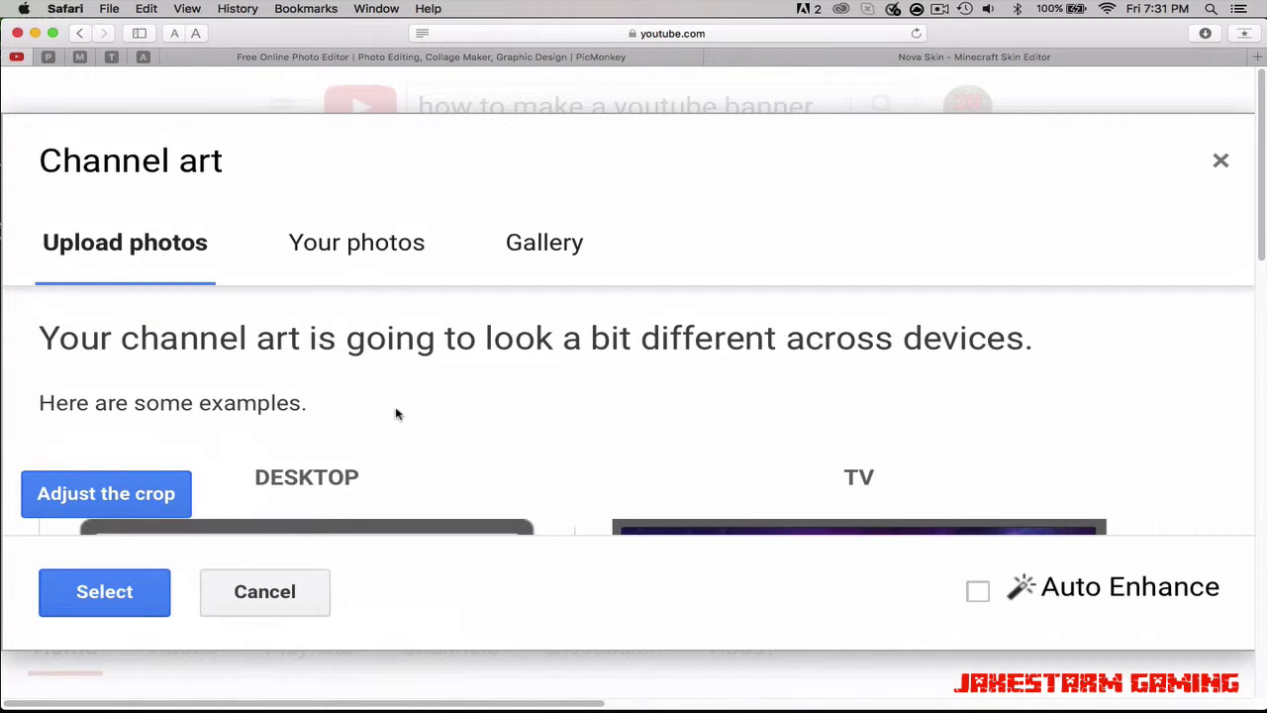
pyautogui.click(173, 35)
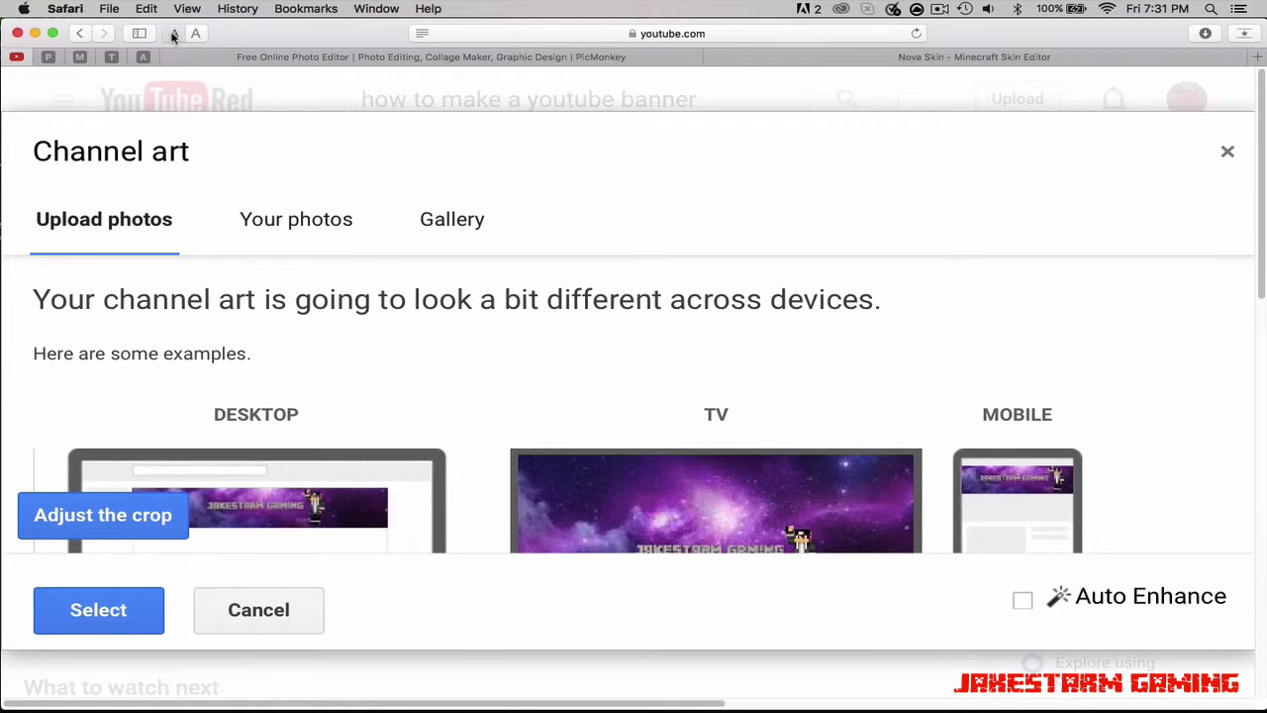
pyautogui.click(173, 35)
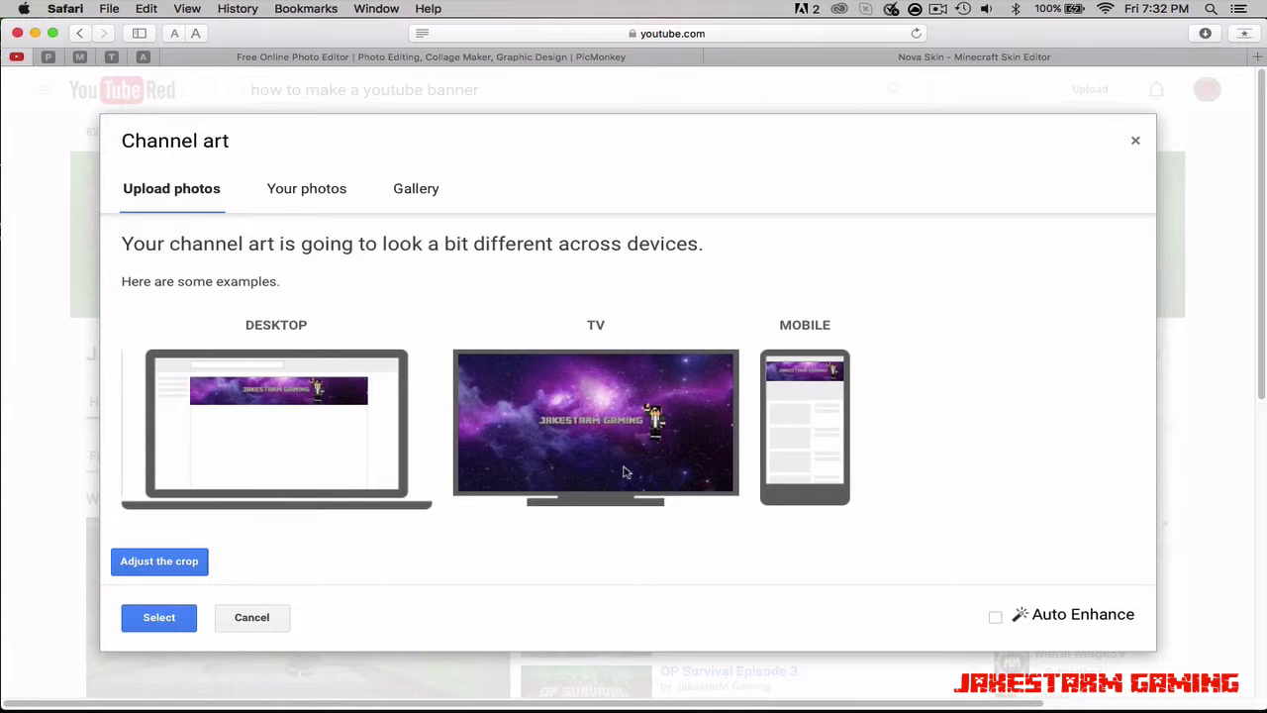
# - Keep the banner crop at full size, confirm it as channel art, and close the dialog
pyautogui.click(185, 565)
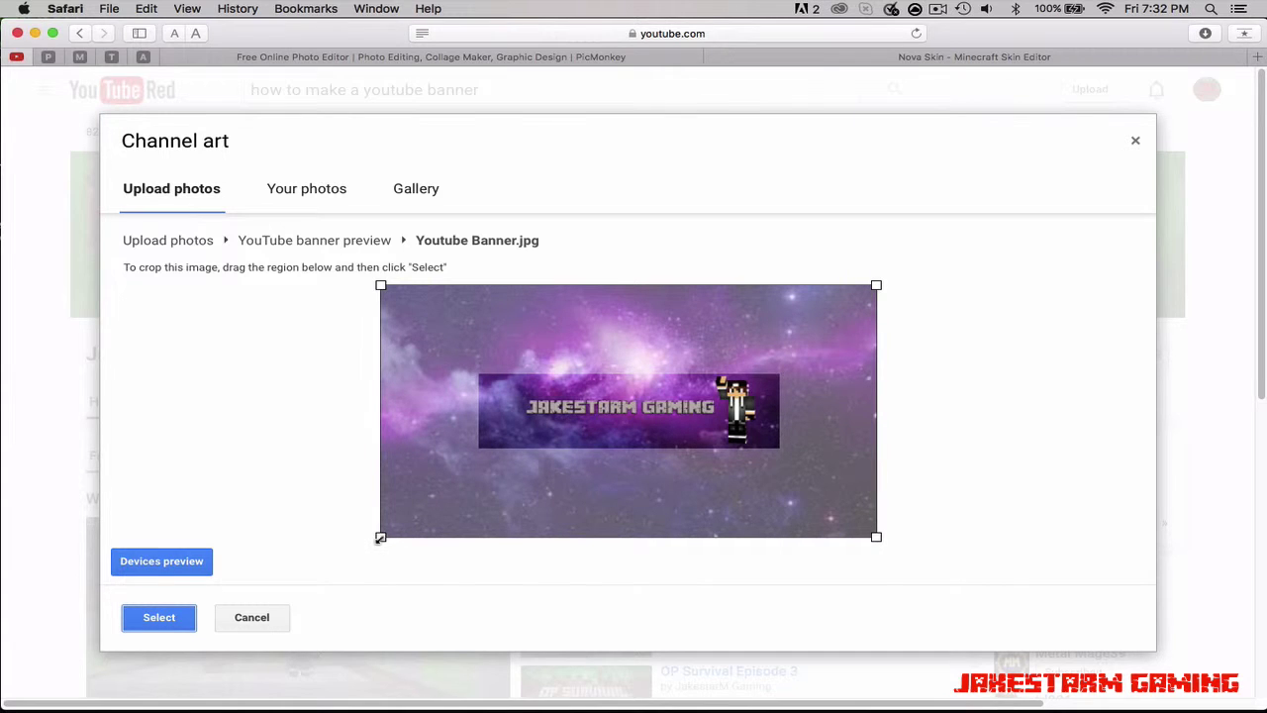
pyautogui.moveTo(380, 538); pyautogui.dragTo(362, 557)
pyautogui.moveTo(666, 442); pyautogui.dragTo(733, 441)
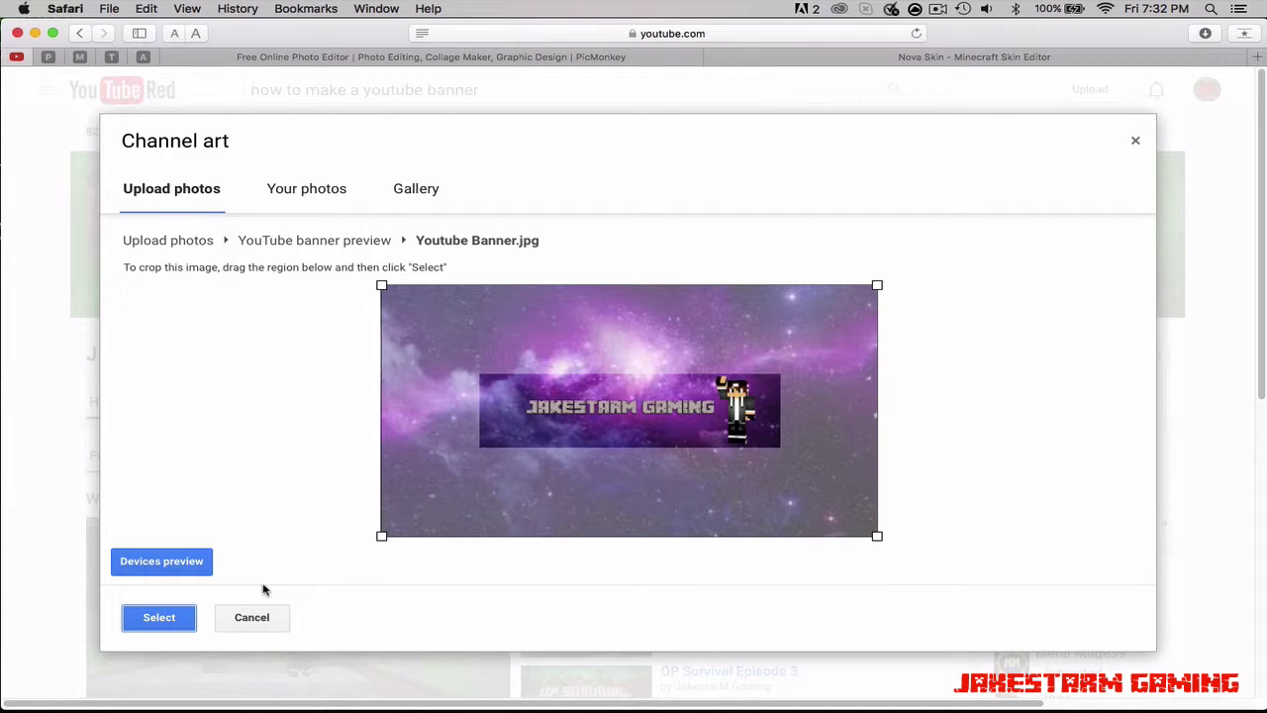
pyautogui.click(175, 619)
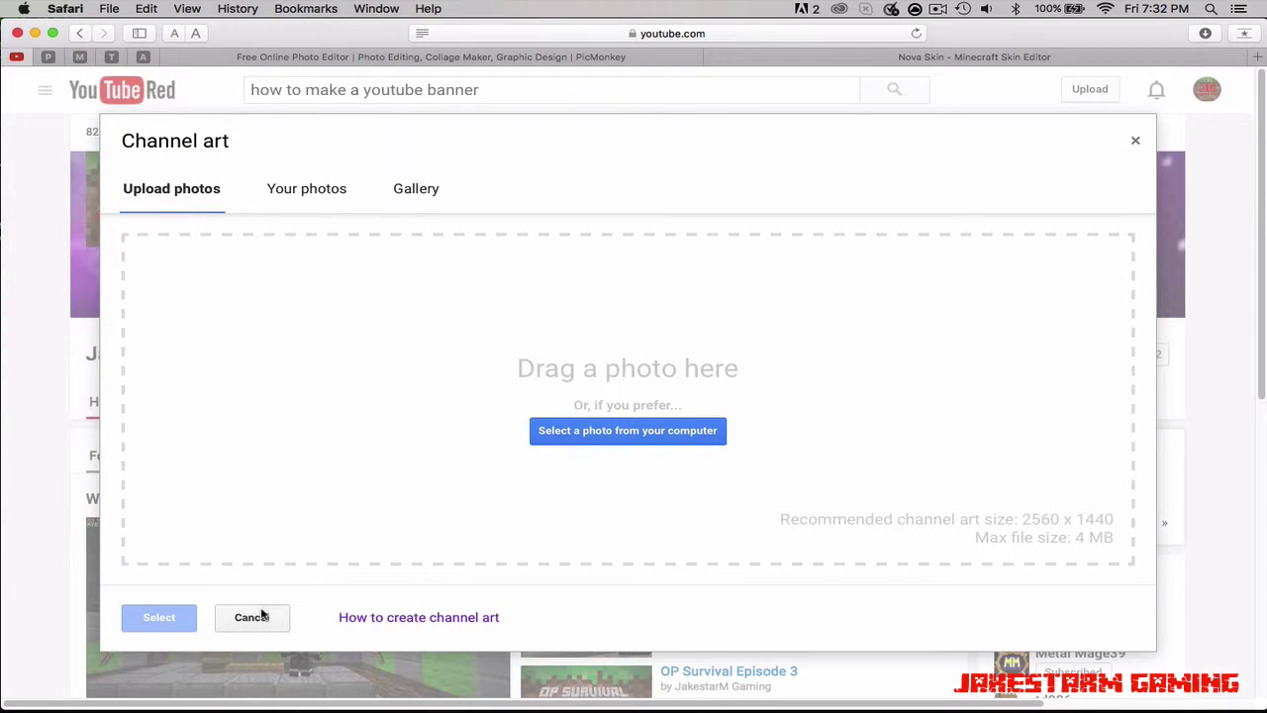
pyautogui.click(251, 625)
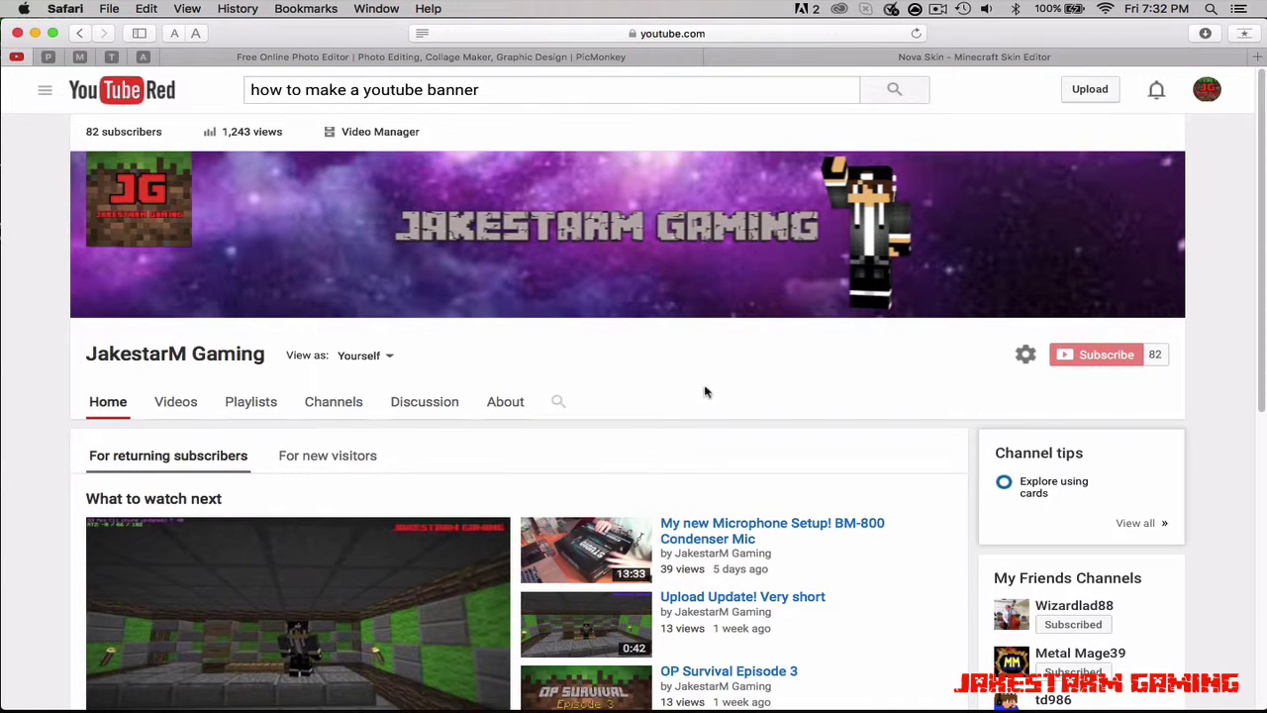